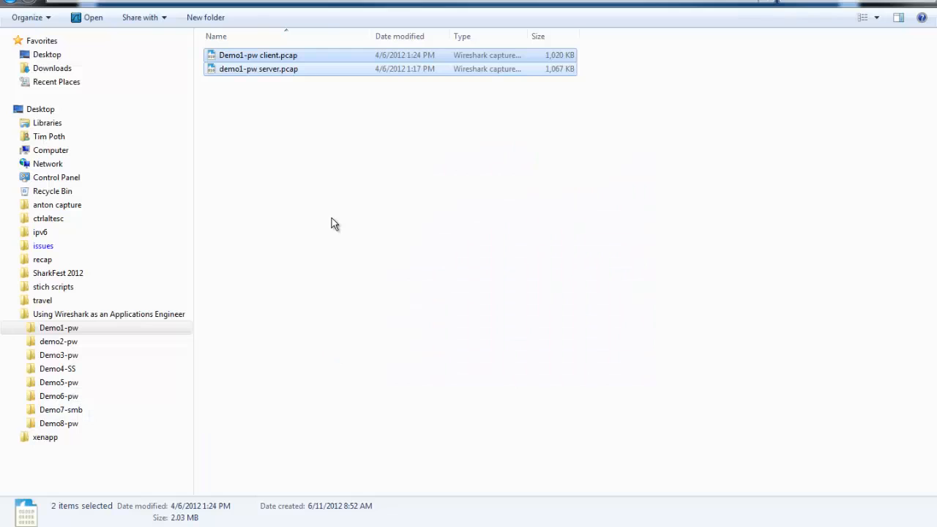
Open all the capture files in the demo2-pw folder.
{"action": "left_click", "coordinate": [58, 341]}
{"action": "left_click_drag", "start_coordinate": [309, 132], "coordinate": [276, 36]}
{"action": "key", "text": "Return"}
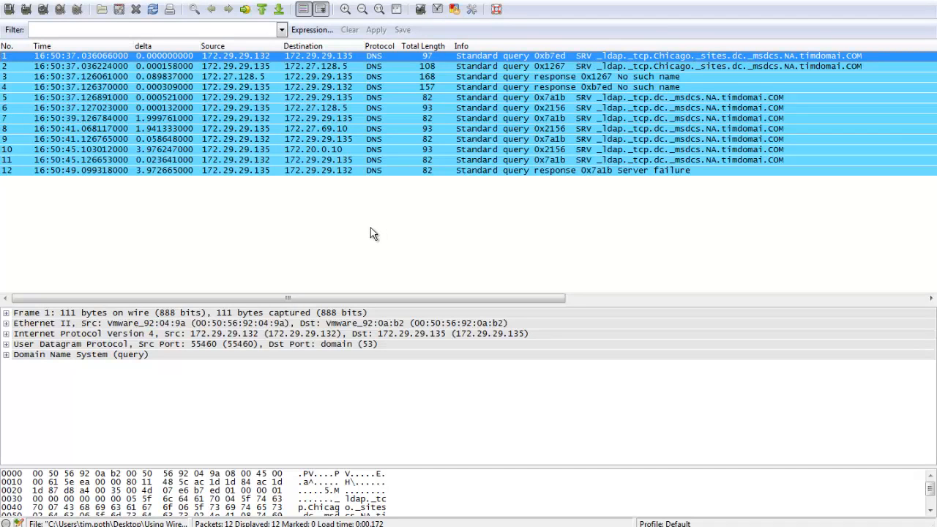
Colorize the IP conversation between 172.29.29.132 and 172.29.29.135 with Color 1, starting from packet 1.
{"action": "left_click", "coordinate": [375, 170]}
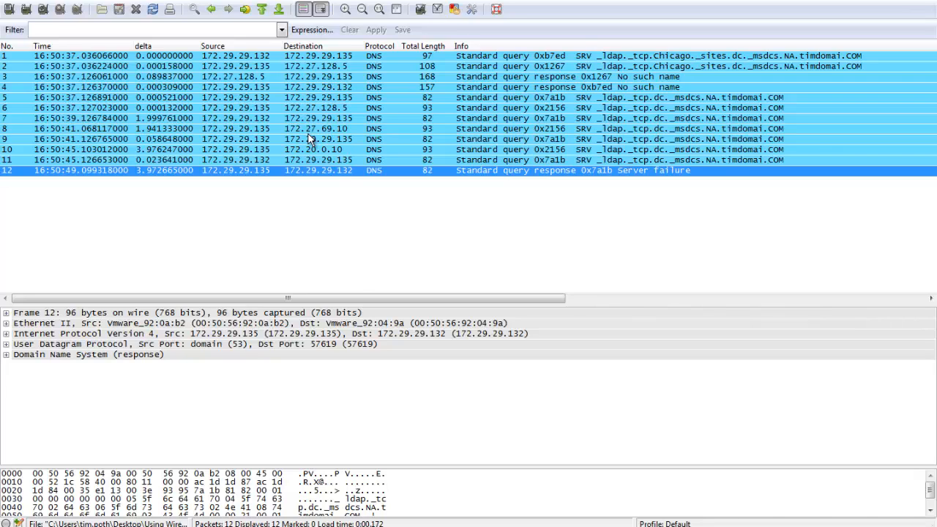
{"action": "left_click", "coordinate": [261, 59]}
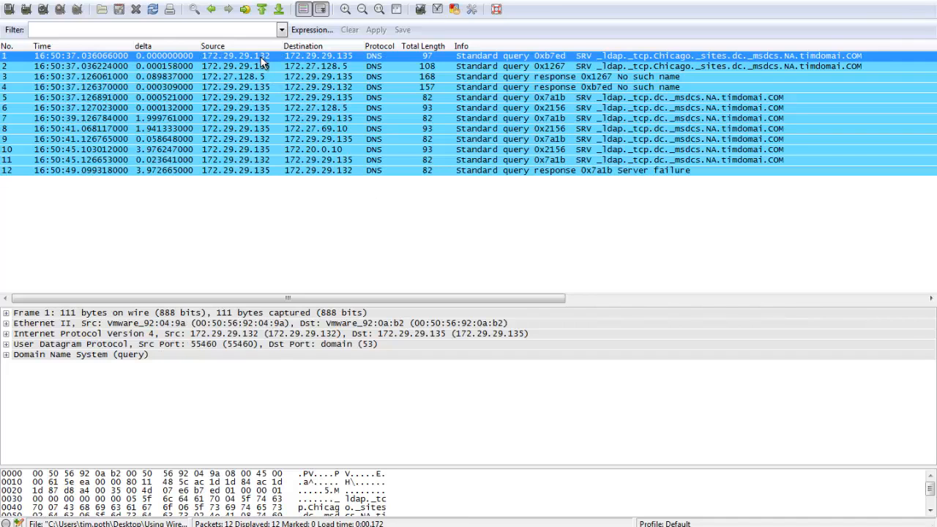
{"action": "left_click", "coordinate": [455, 10]}
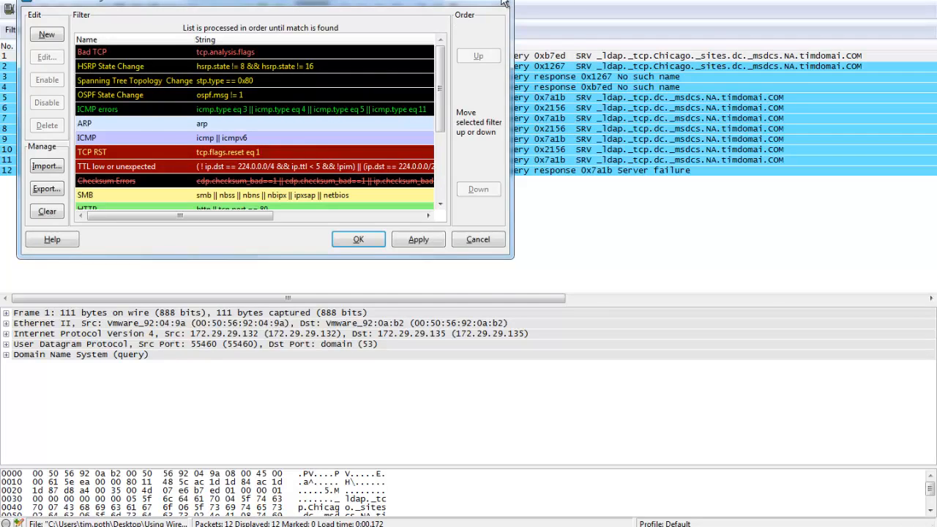
{"action": "left_click", "coordinate": [503, 4]}
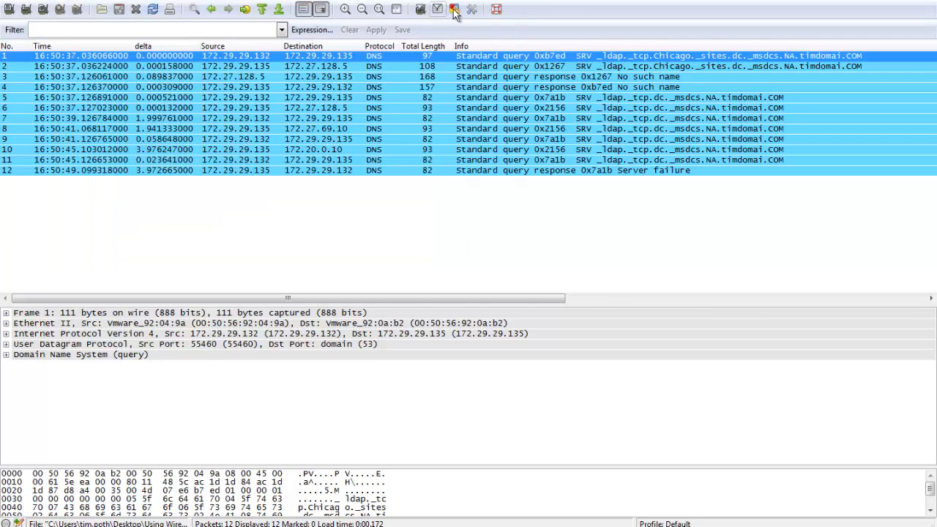
{"action": "right_click", "coordinate": [251, 59]}
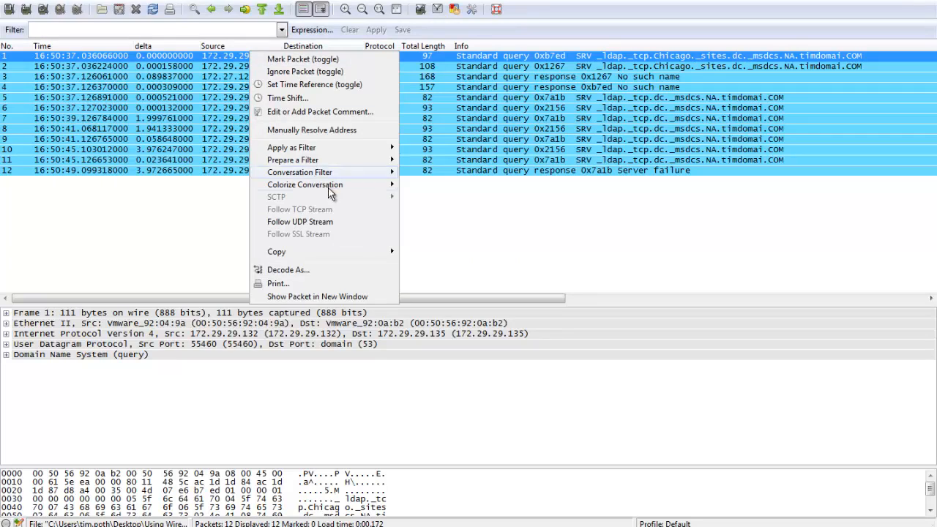
{"action": "mouse_move", "coordinate": [332, 187]}
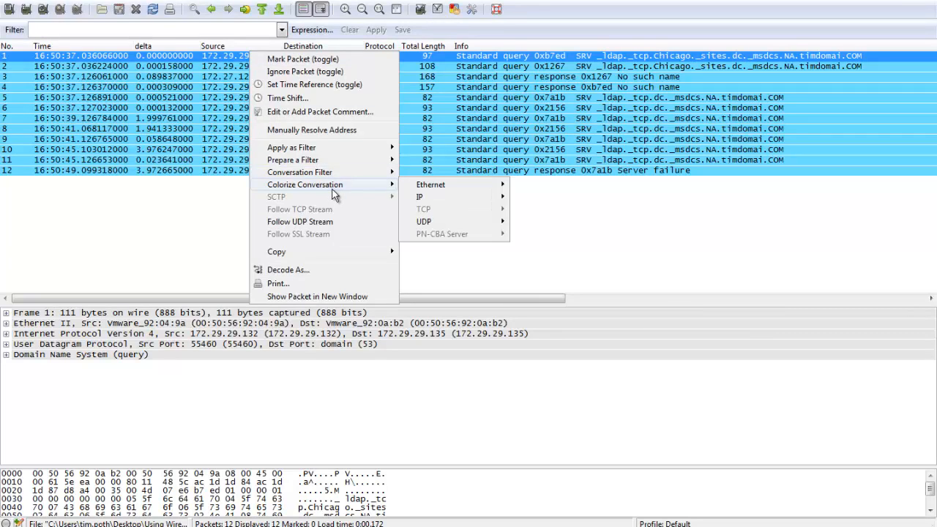
{"action": "mouse_move", "coordinate": [446, 196]}
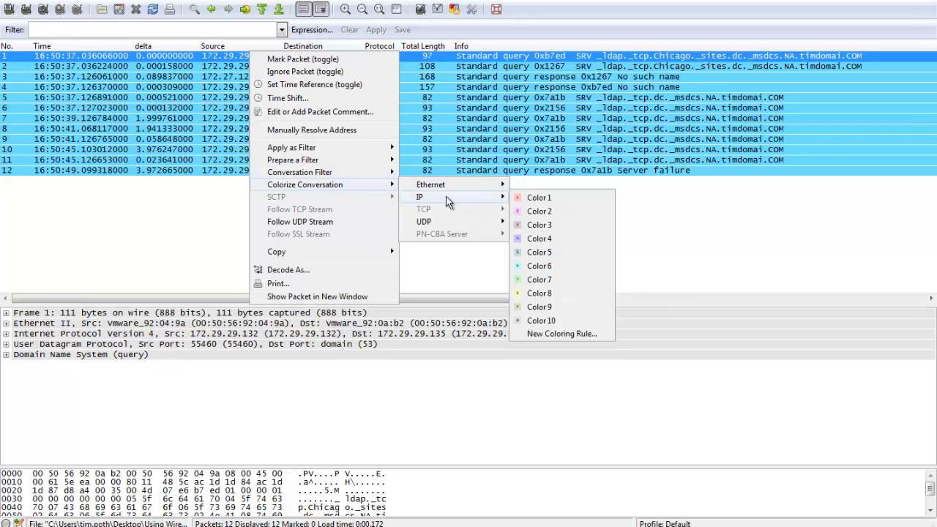
{"action": "left_click", "coordinate": [546, 202]}
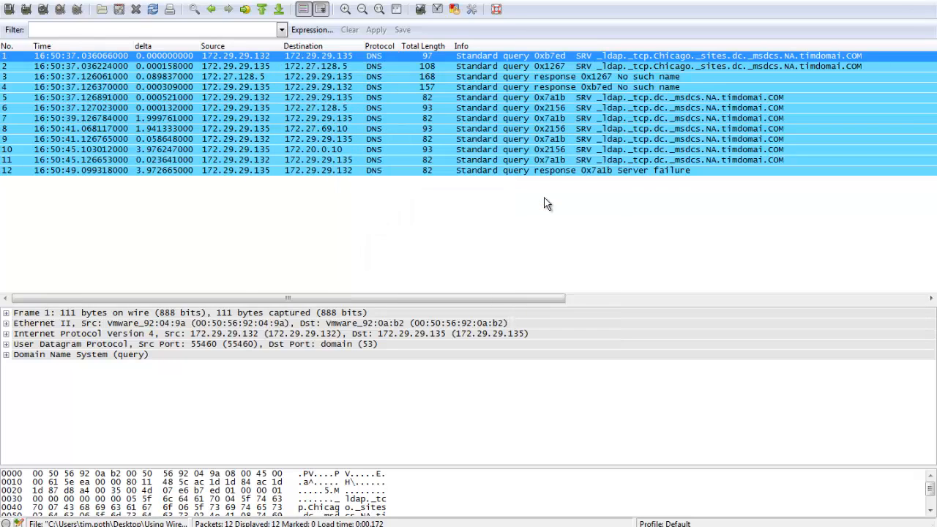
Examine the forwarded Chicago site SRV query and its responses in packets 2 to 4.
{"action": "left_click", "coordinate": [549, 171]}
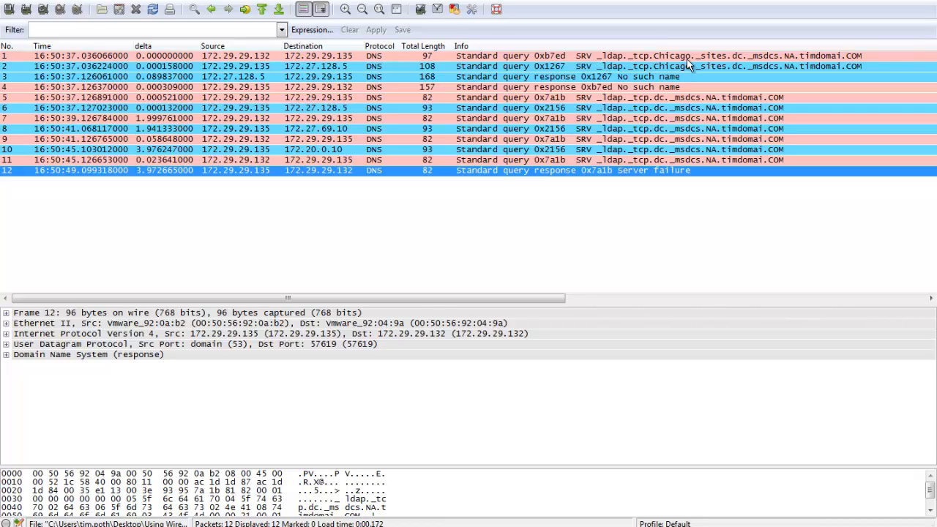
{"action": "left_click", "coordinate": [668, 66]}
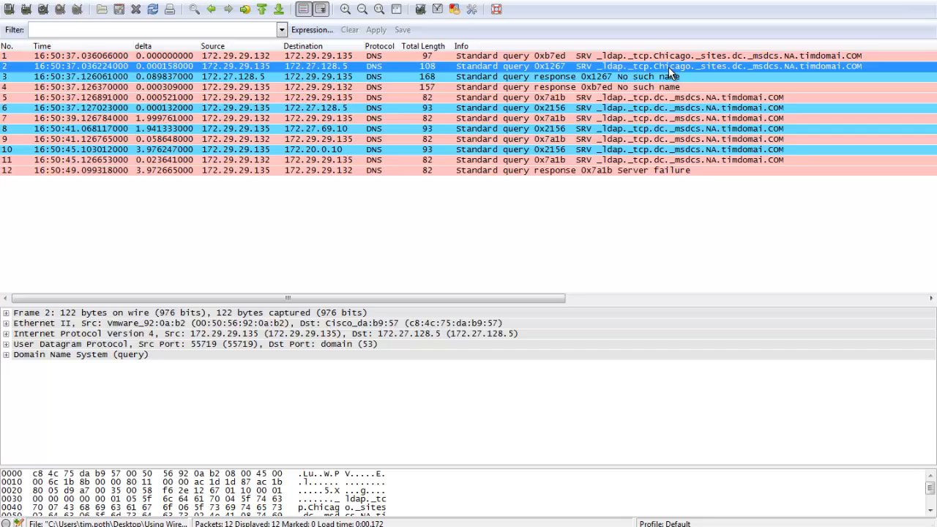
{"action": "left_click", "coordinate": [670, 77]}
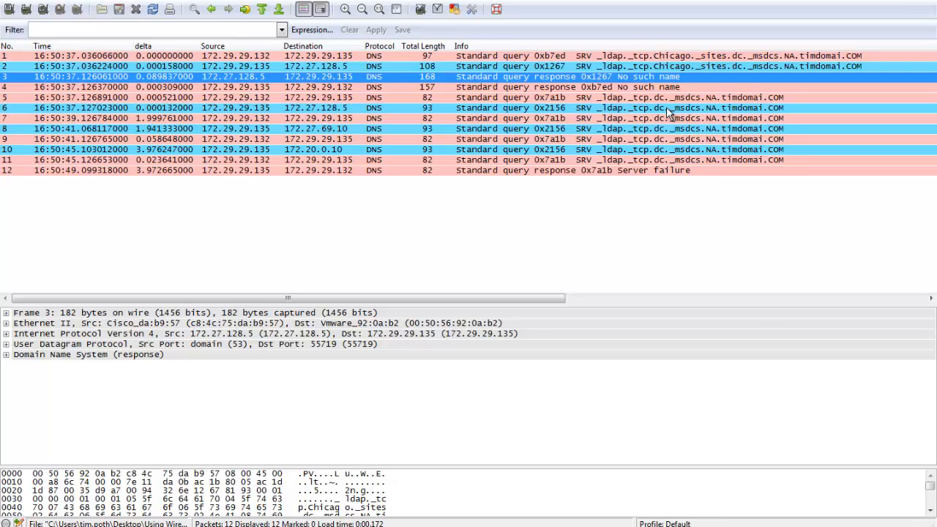
{"action": "left_click", "coordinate": [666, 87]}
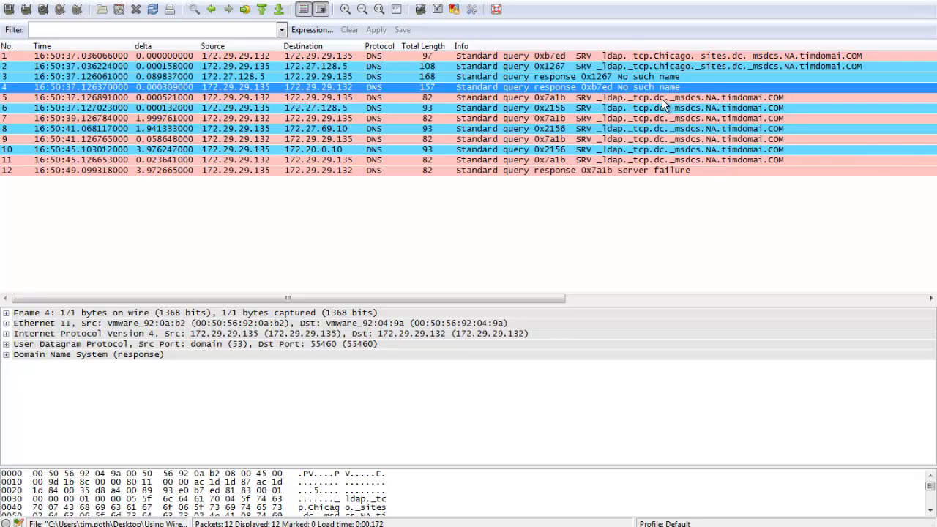
Go through packets 5 to 12 one by one, comparing the domain-wide SRV queries, their forwarding targets, delays and final response.
{"action": "left_click", "coordinate": [662, 98]}
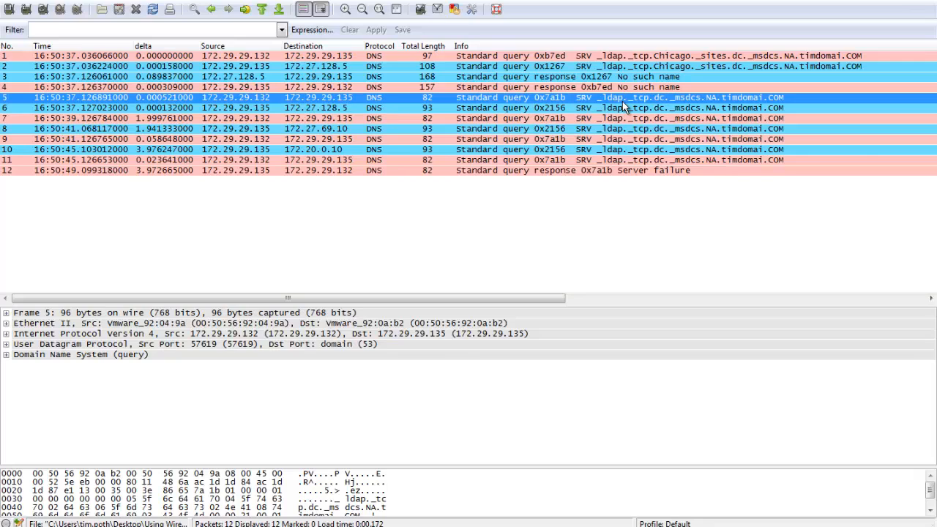
{"action": "left_click", "coordinate": [577, 110]}
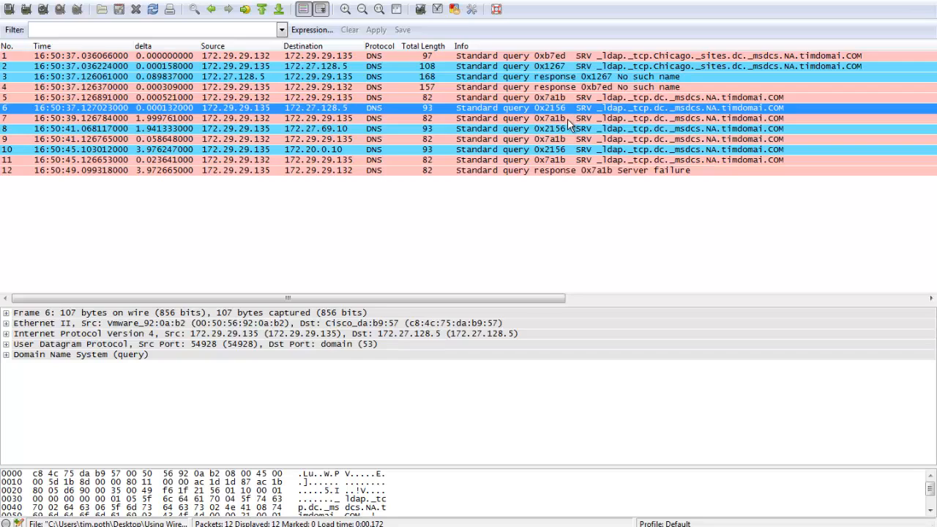
{"action": "left_click", "coordinate": [569, 120]}
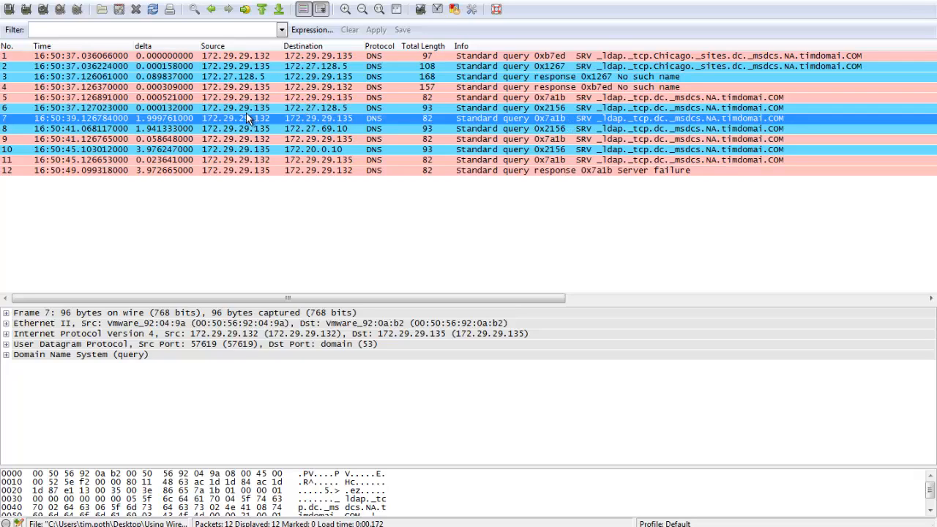
{"action": "left_click", "coordinate": [155, 128]}
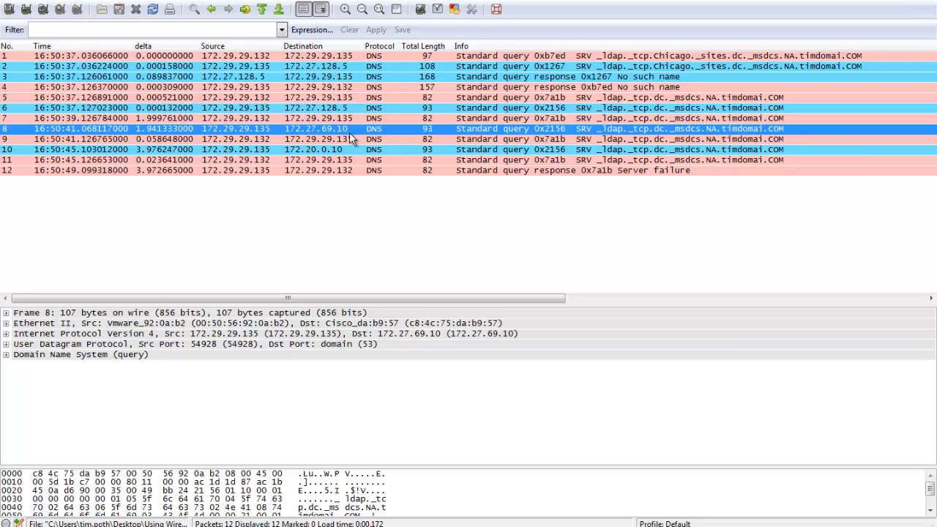
{"action": "left_click", "coordinate": [259, 139]}
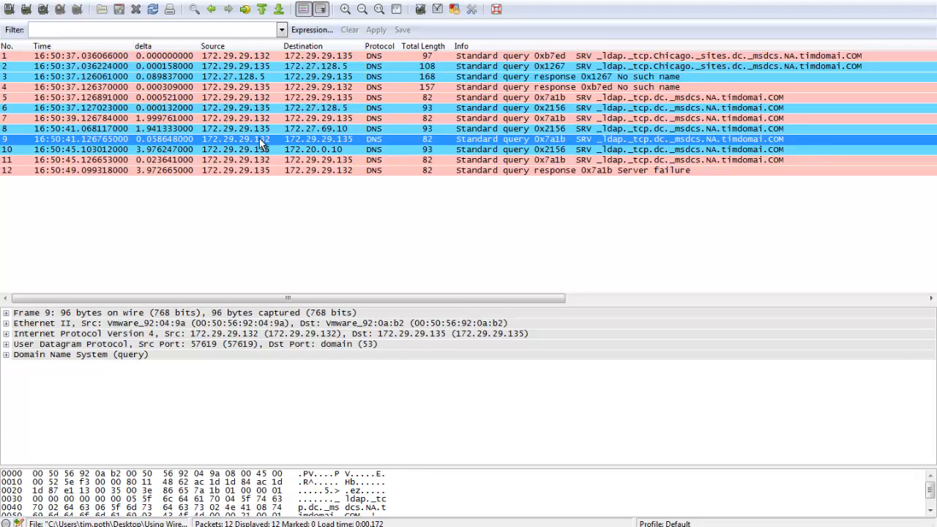
{"action": "left_click", "coordinate": [260, 149]}
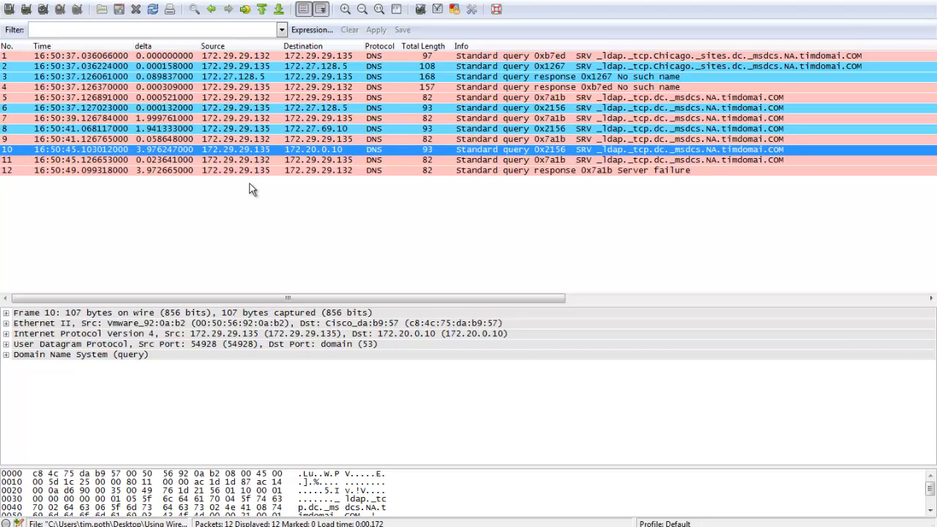
{"action": "left_click", "coordinate": [314, 162]}
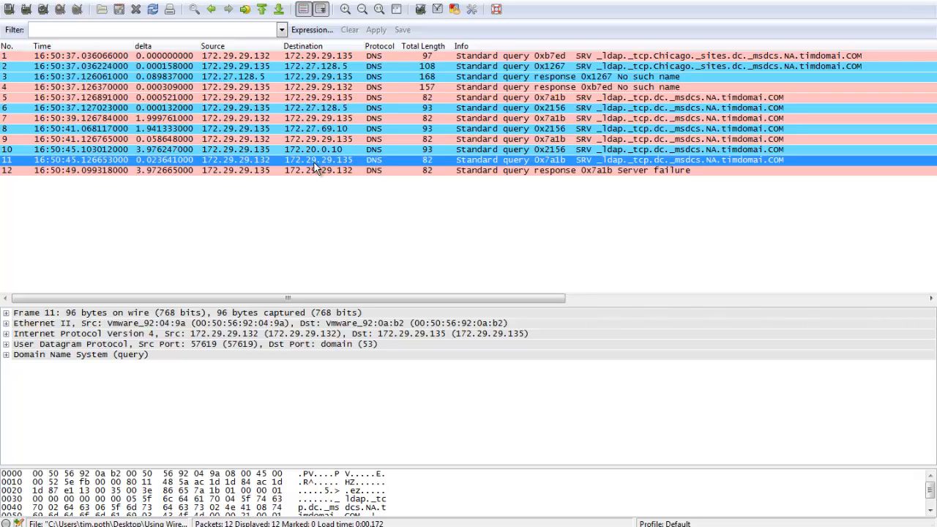
{"action": "left_click", "coordinate": [312, 170]}
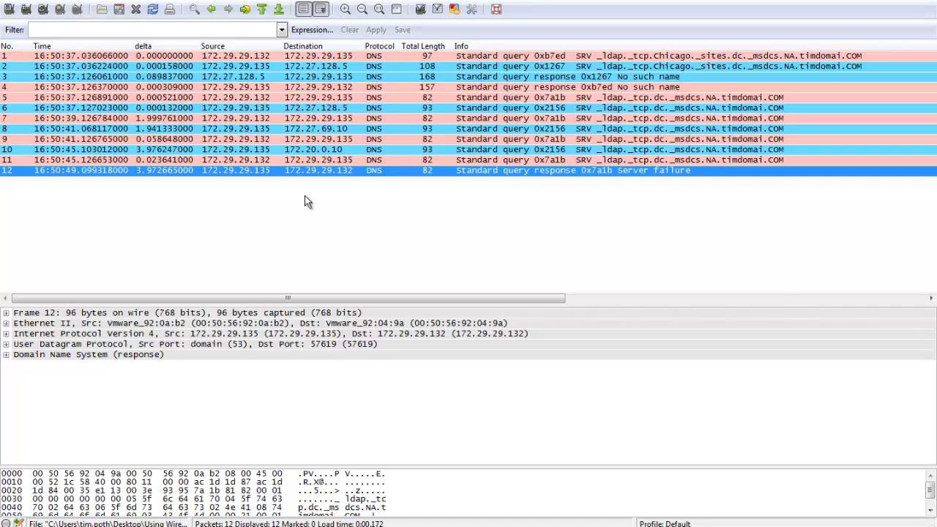
View packet 3, the response to query 0x1267, in its own window and close that window again.
{"action": "left_click", "coordinate": [448, 67]}
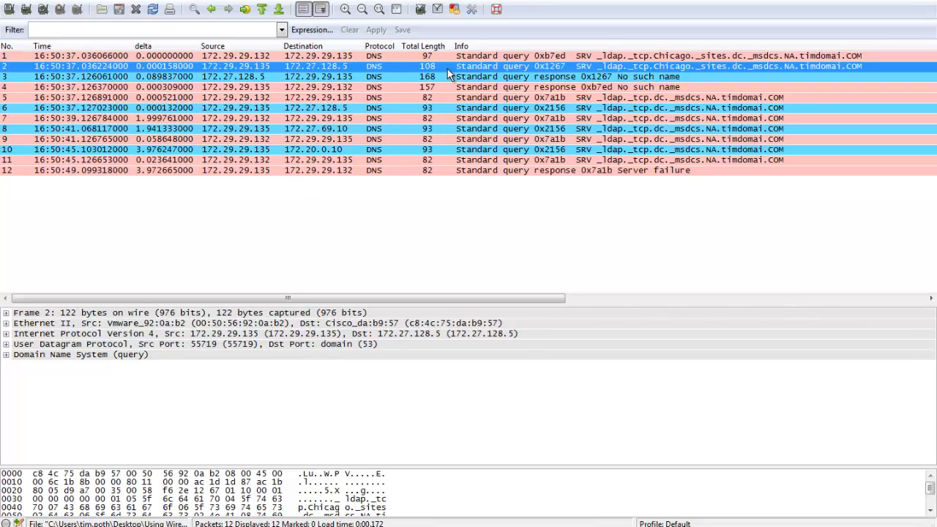
{"action": "double_click", "coordinate": [447, 74]}
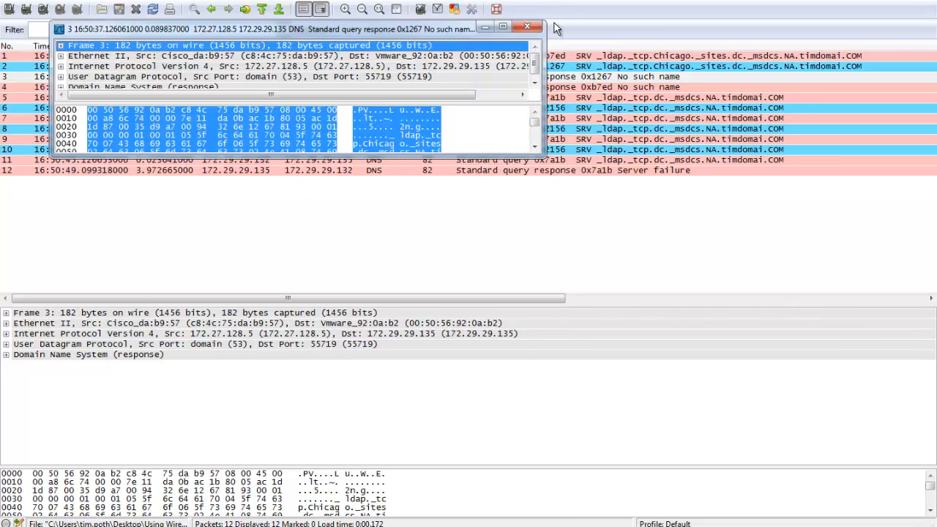
{"action": "left_click", "coordinate": [528, 29]}
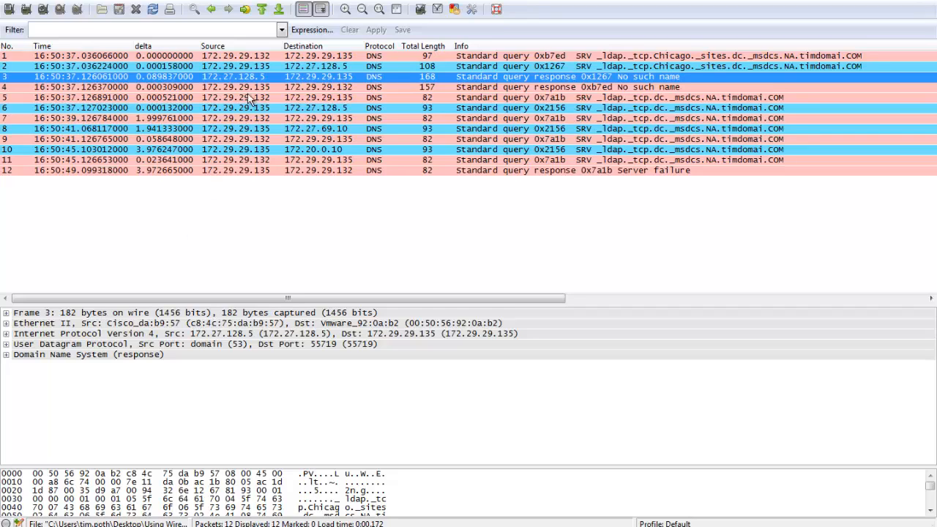
Expand the Domain Name System details and, for packet 5, expand Queries down to the SRV record's name, type and class.
{"action": "left_click", "coordinate": [250, 57]}
{"action": "left_click", "coordinate": [6, 354]}
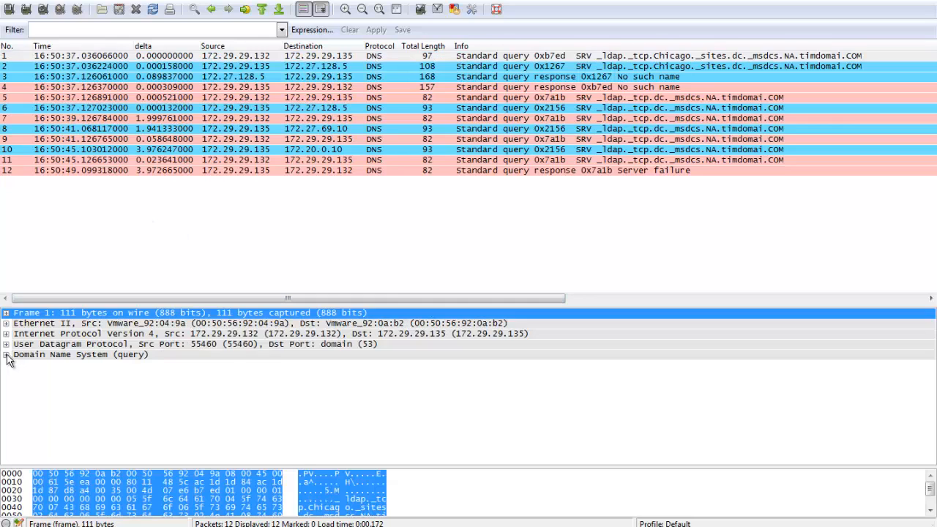
{"action": "left_click", "coordinate": [168, 89]}
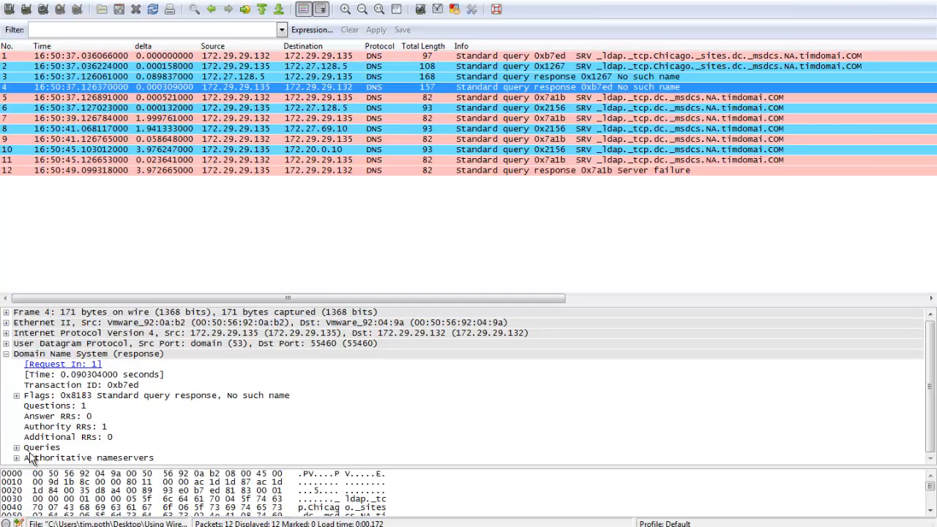
{"action": "left_click", "coordinate": [231, 98]}
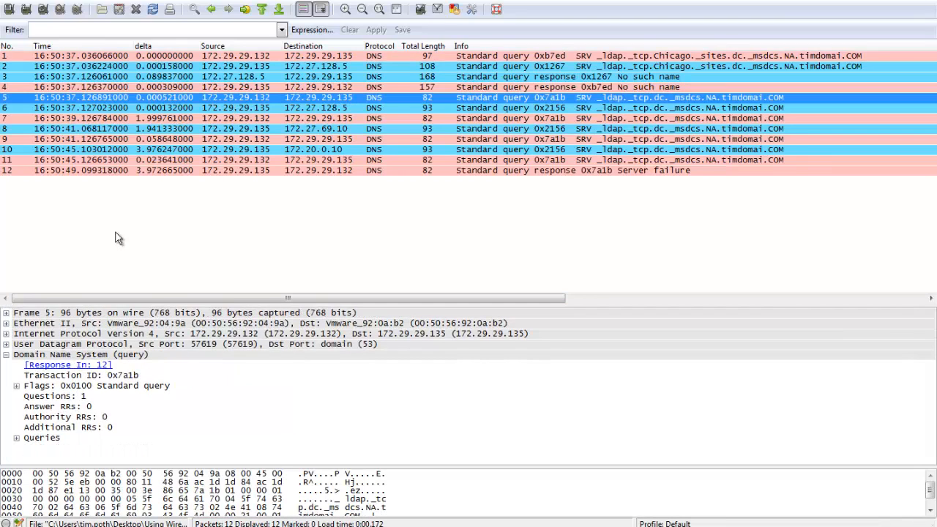
{"action": "left_click", "coordinate": [17, 439]}
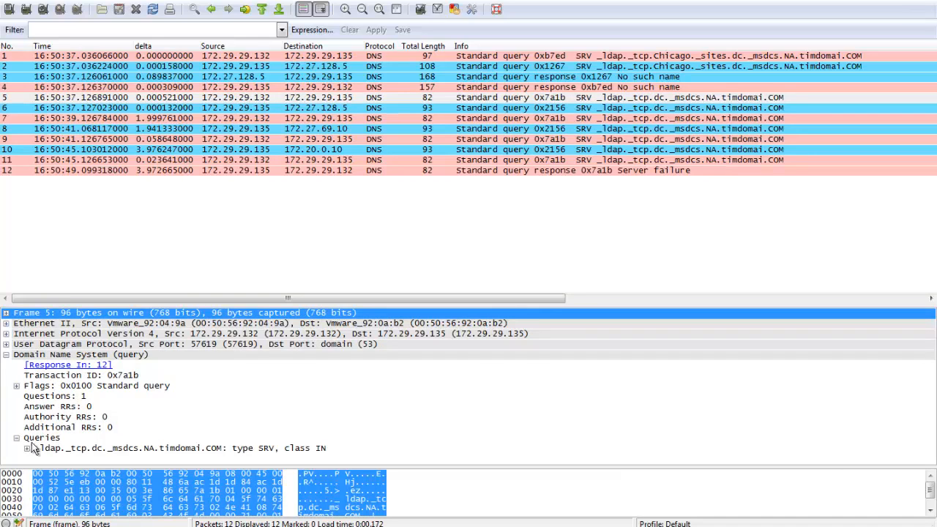
{"action": "left_click", "coordinate": [28, 448]}
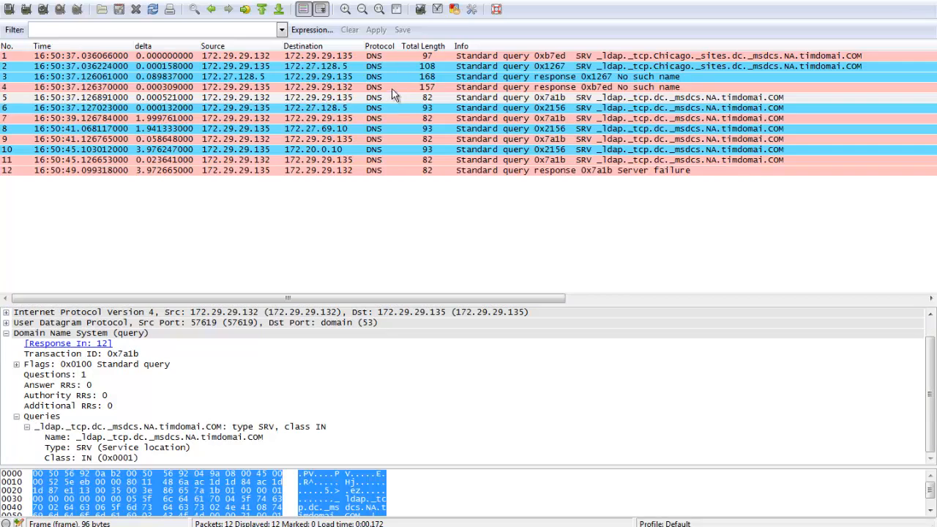
In packet 6, collapse Queries, expand Additional records down to the Root OPT record, and inspect its EDNS0 type and UDP payload size.
{"action": "left_click", "coordinate": [386, 109]}
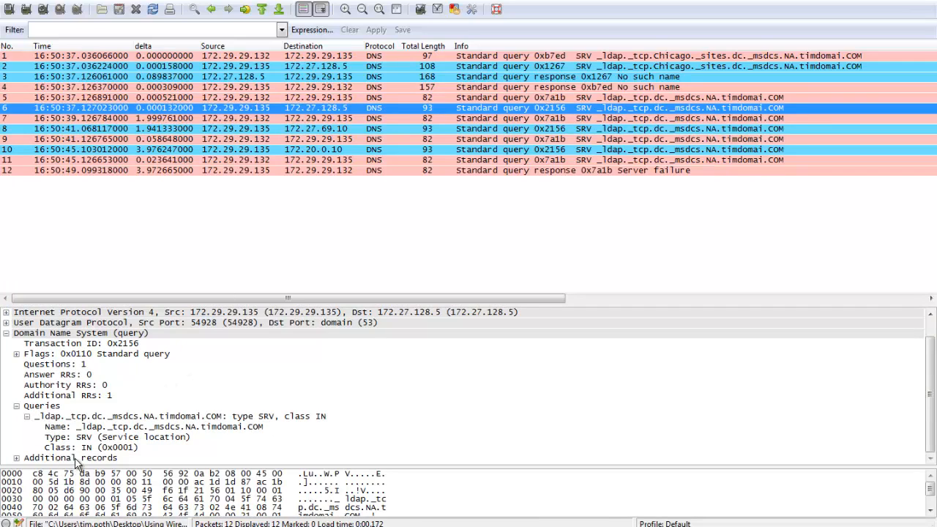
{"action": "left_click", "coordinate": [16, 405]}
{"action": "left_click", "coordinate": [55, 439]}
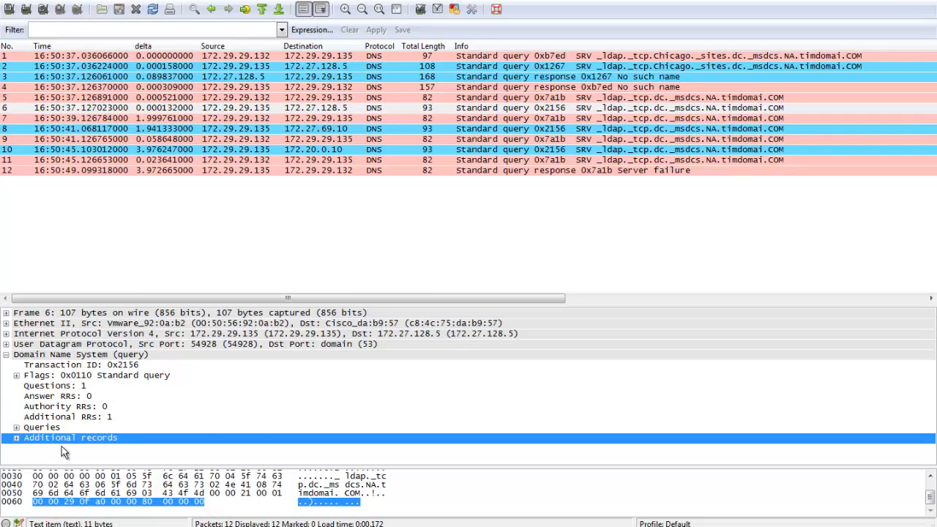
{"action": "left_click", "coordinate": [17, 437]}
{"action": "left_click", "coordinate": [28, 448]}
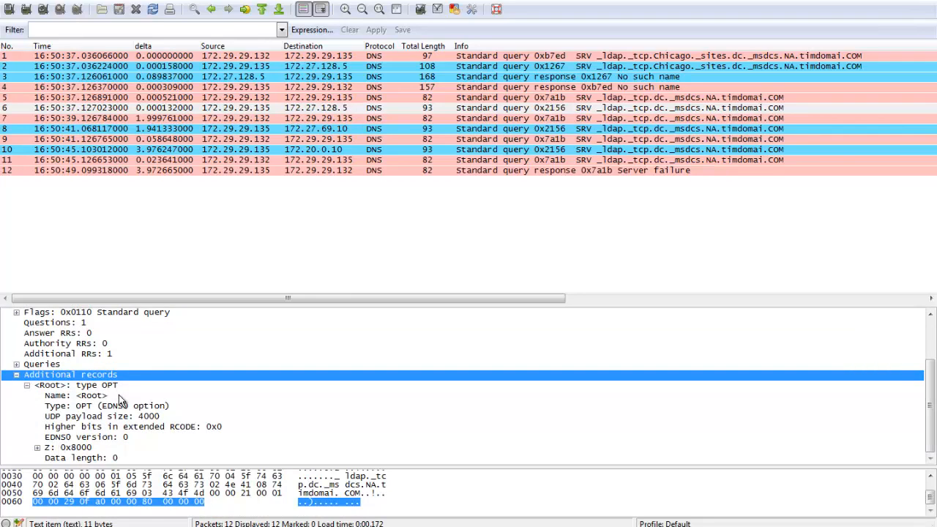
{"action": "left_click", "coordinate": [102, 407]}
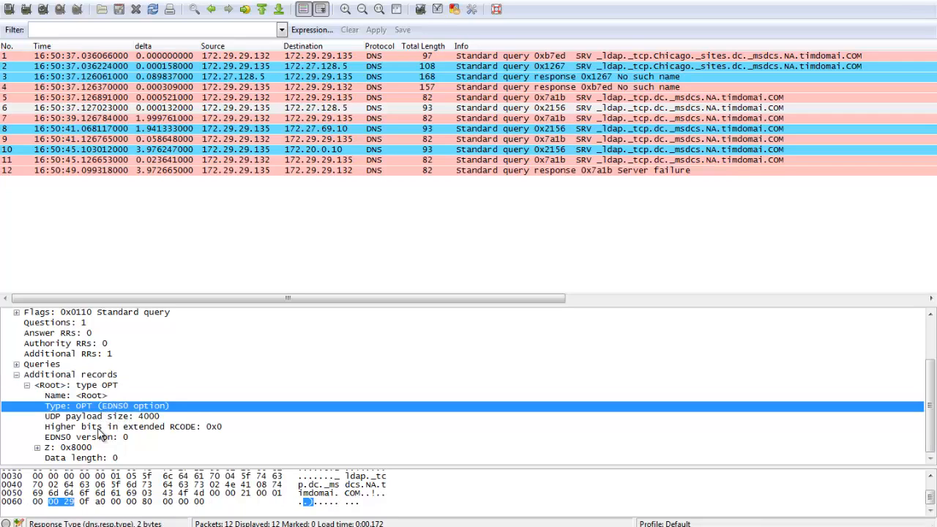
{"action": "left_click", "coordinate": [66, 416]}
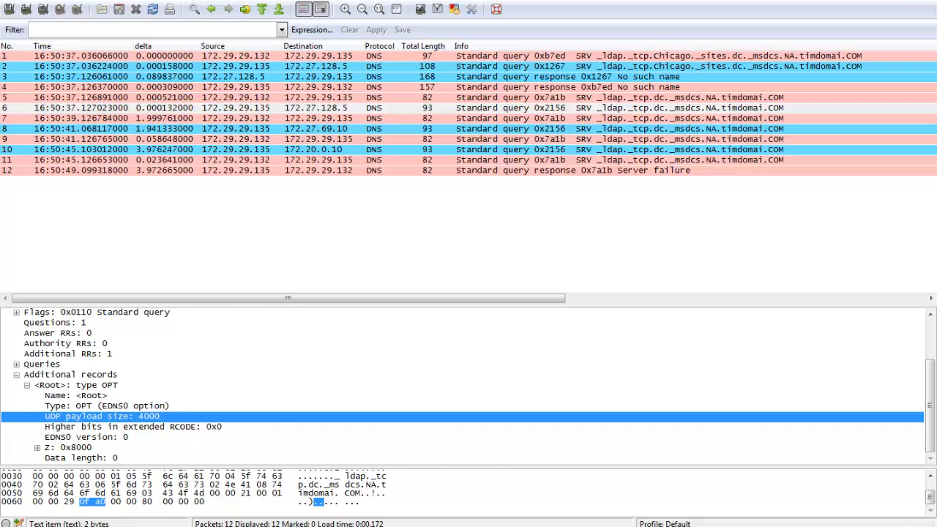
Switch to the other open capture window, the one containing the fragmented DNS response.
{"action": "left_click", "coordinate": [340, 526]}
{"action": "left_click", "coordinate": [291, 474]}
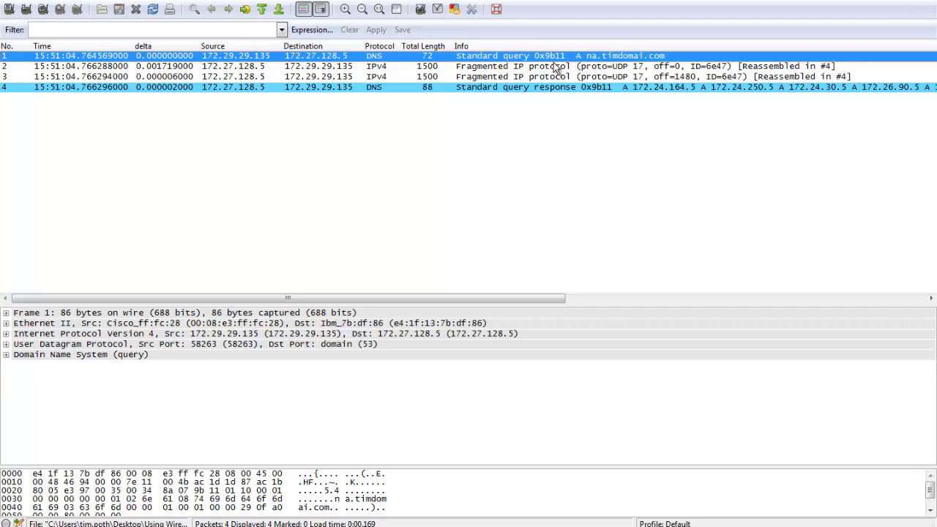
Examine the fragmented IP packets 2 and 3 and the DNS response in packet 4, comparing their total lengths.
{"action": "left_click", "coordinate": [438, 67]}
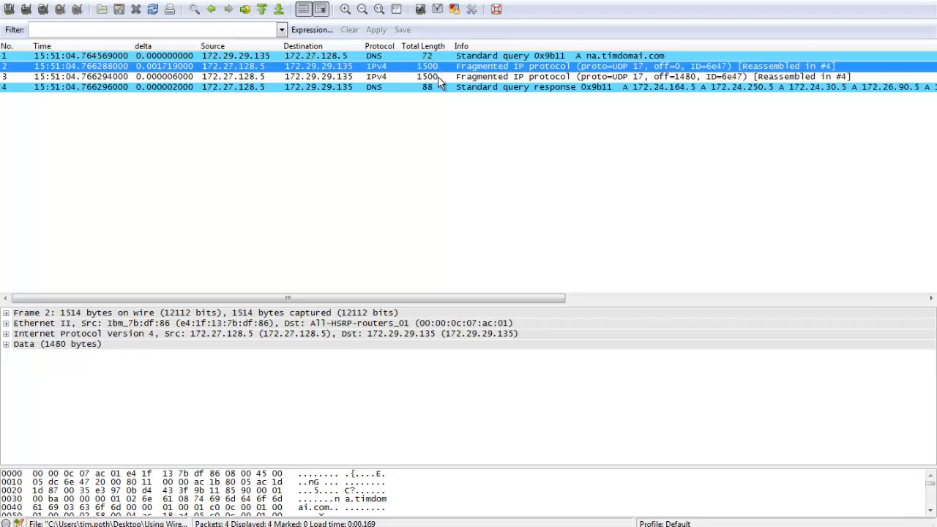
{"action": "left_click", "coordinate": [438, 77]}
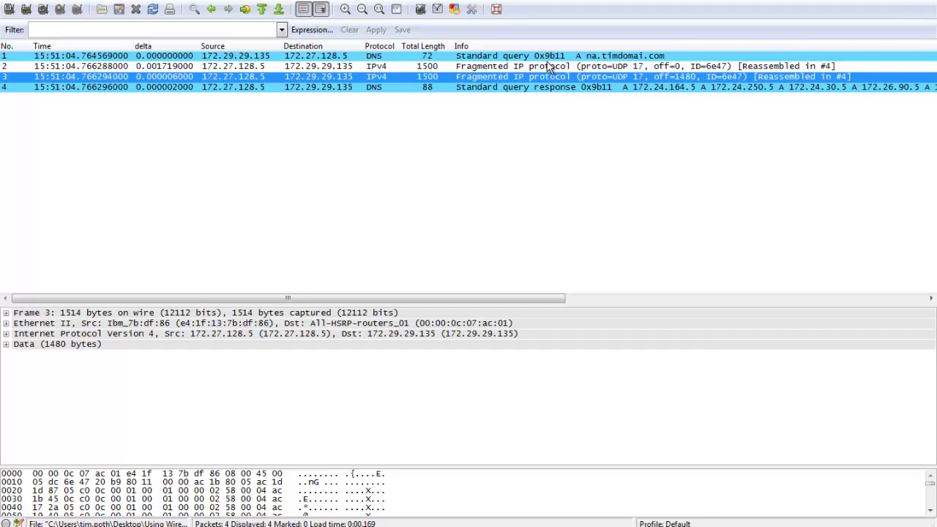
{"action": "left_click", "coordinate": [487, 91]}
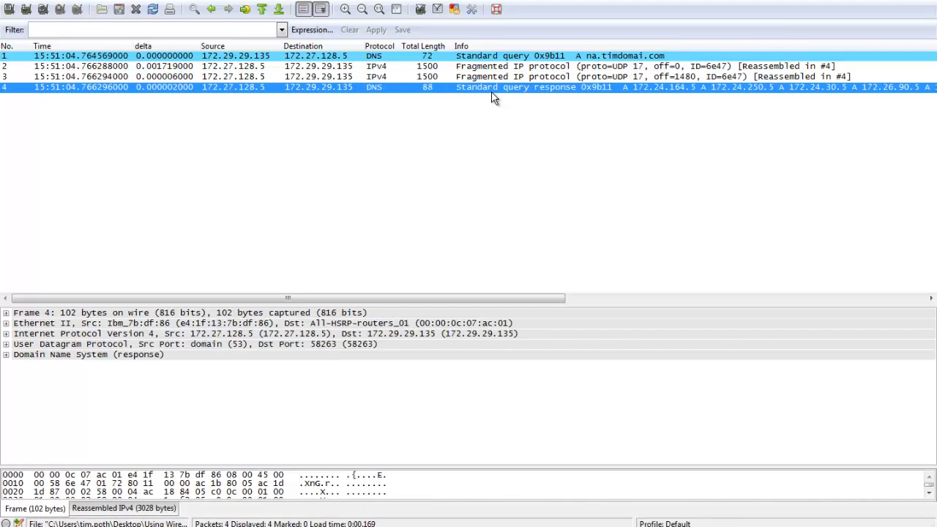
Expand packet 4's Domain Name System details and its Answers, and review the returned A records for na.timdomai.com.
{"action": "left_click", "coordinate": [6, 355]}
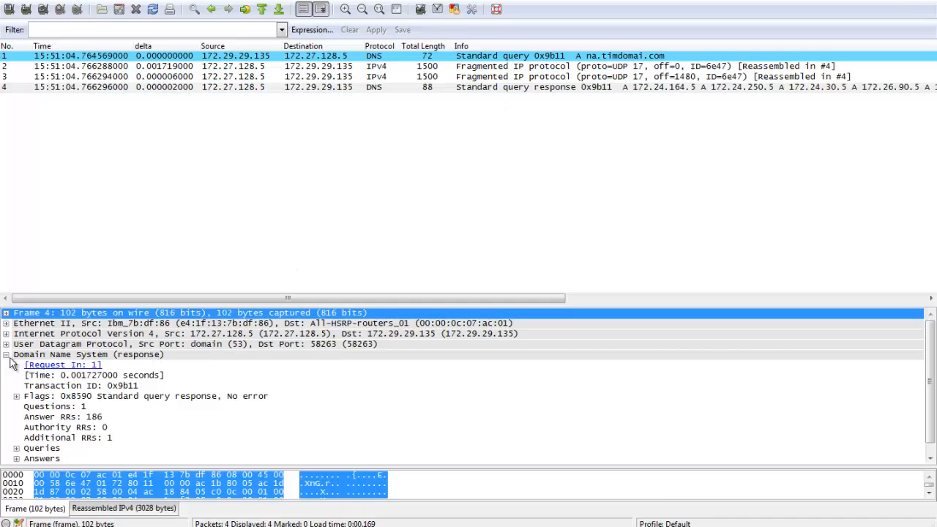
{"action": "left_click", "coordinate": [16, 447]}
{"action": "scroll", "coordinate": [66, 425], "scroll_direction": "down", "scroll_amount": 15}
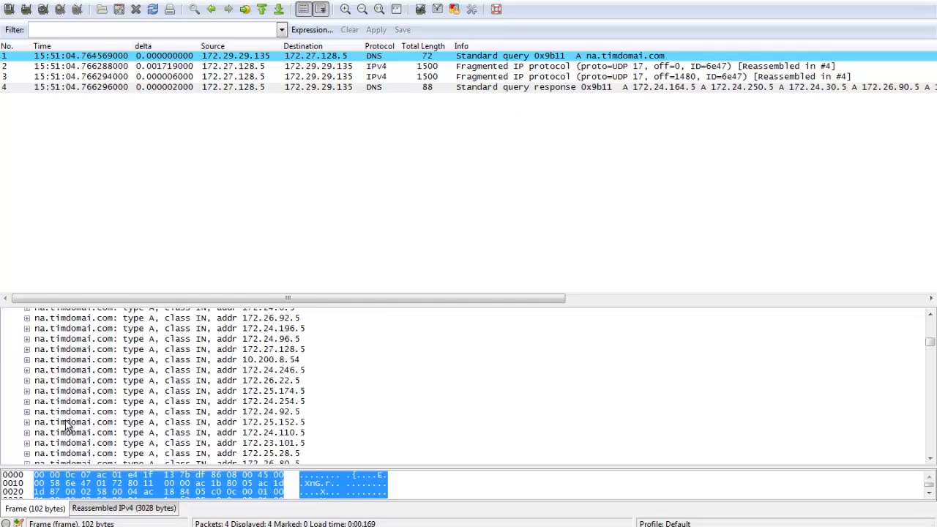
{"action": "scroll", "coordinate": [66, 424], "scroll_direction": "down", "scroll_amount": 2}
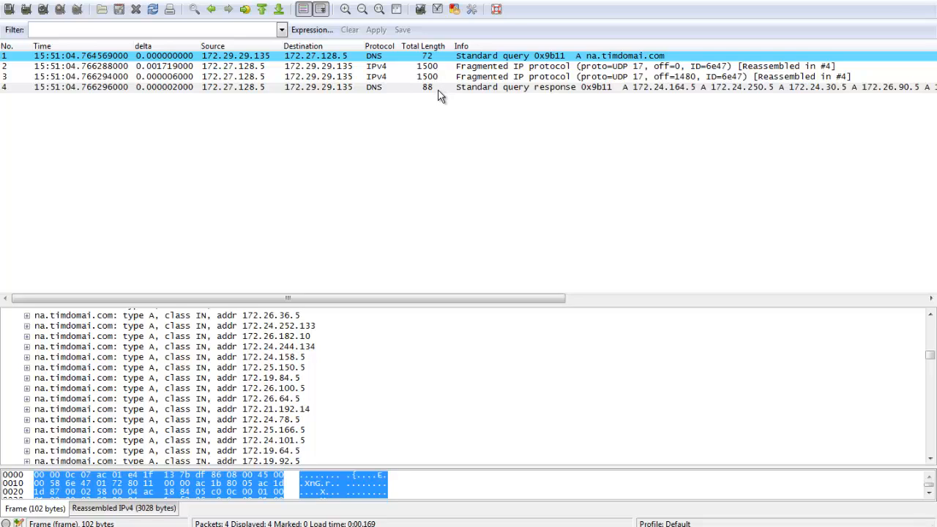
{"action": "left_click", "coordinate": [251, 350]}
{"action": "scroll", "coordinate": [252, 358], "scroll_direction": "down", "scroll_amount": 5}
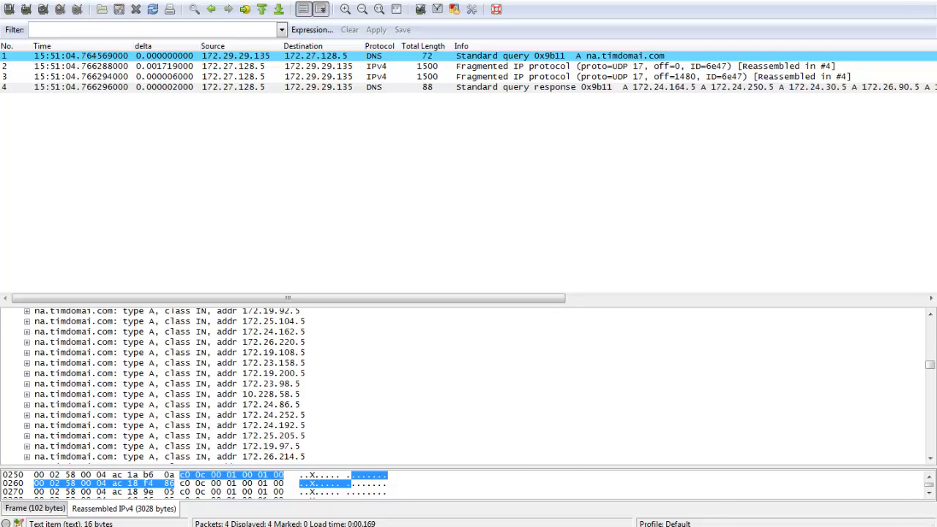
Switch to the slide presentation and advance from the PW DNS 'issues' slide to the Answer slide.
{"action": "mouse_move", "coordinate": [245, 521]}
{"action": "left_click", "coordinate": [265, 499]}
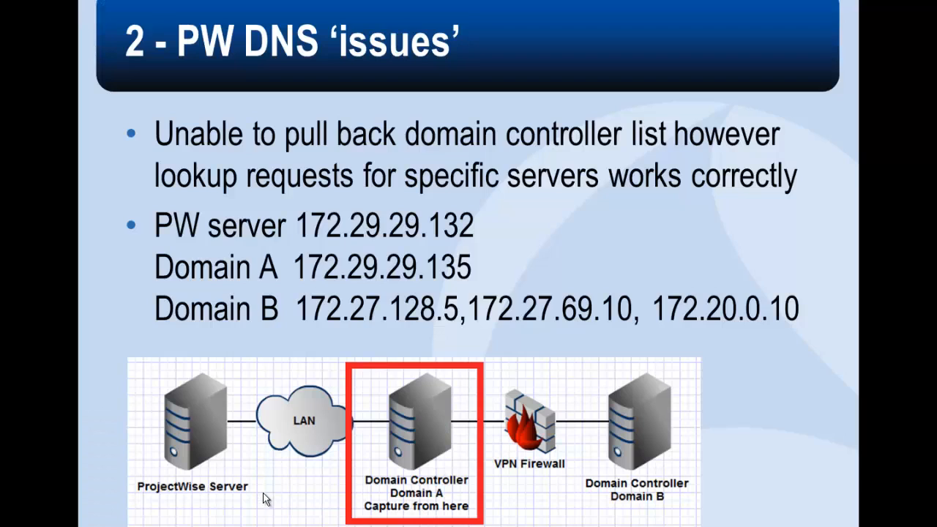
{"action": "left_click", "coordinate": [265, 499]}
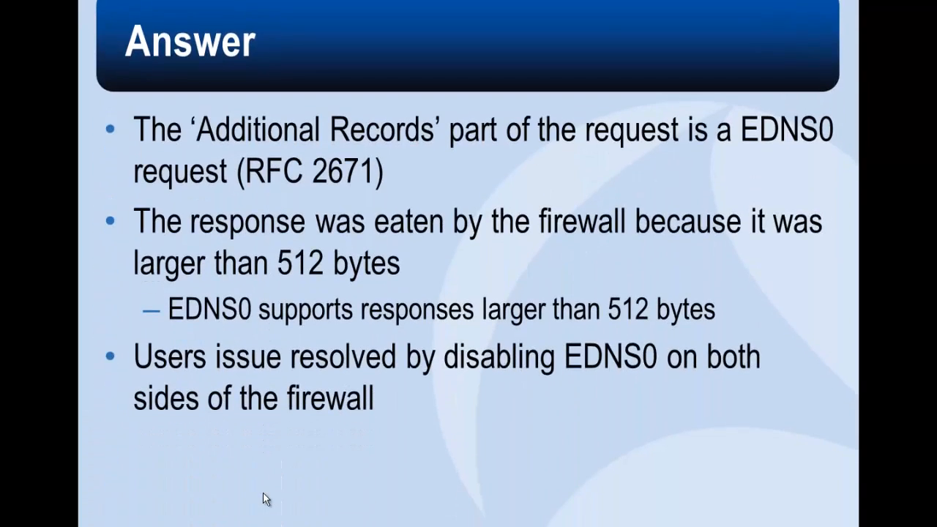
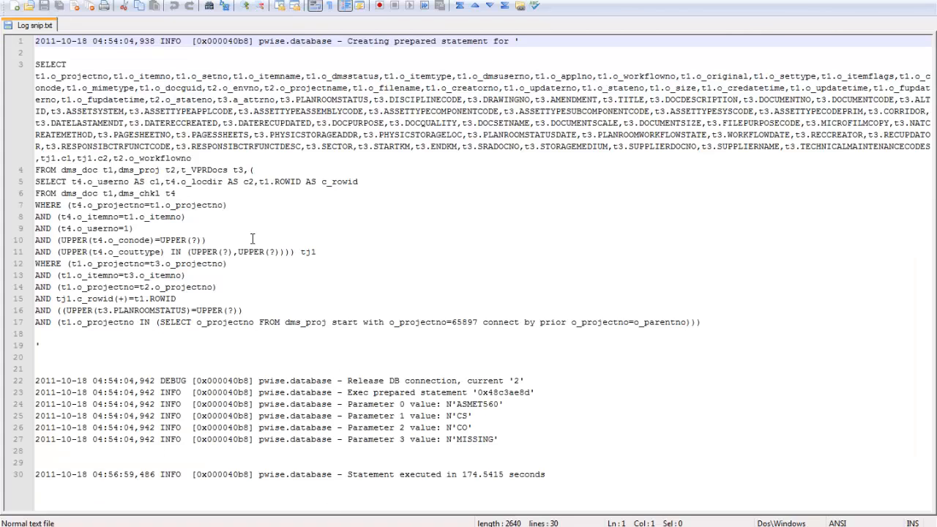
Highlight the full SELECT statement in the log snippet, then the statement execution time on line 30.
{"action": "left_click_drag", "start_coordinate": [701, 322], "coordinate": [27, 70]}
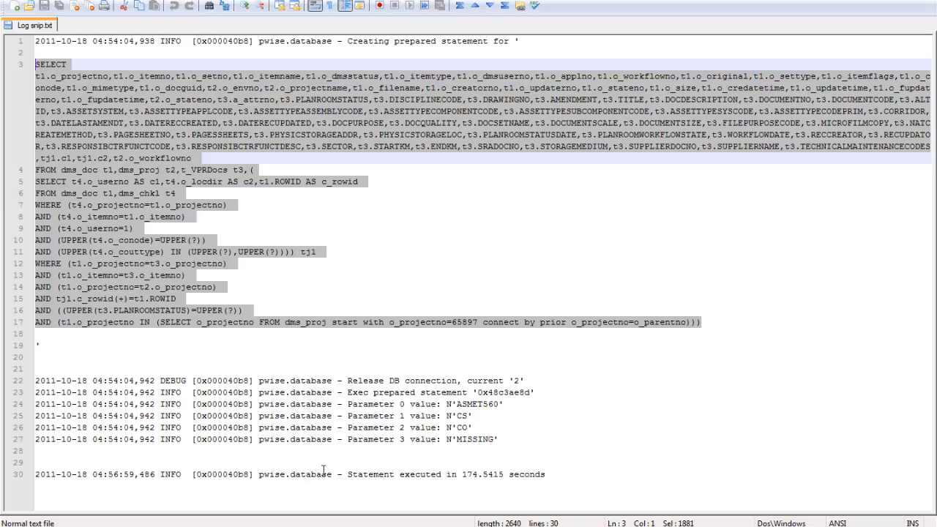
{"action": "left_click", "coordinate": [349, 474]}
{"action": "left_click_drag", "start_coordinate": [349, 474], "coordinate": [550, 475]}
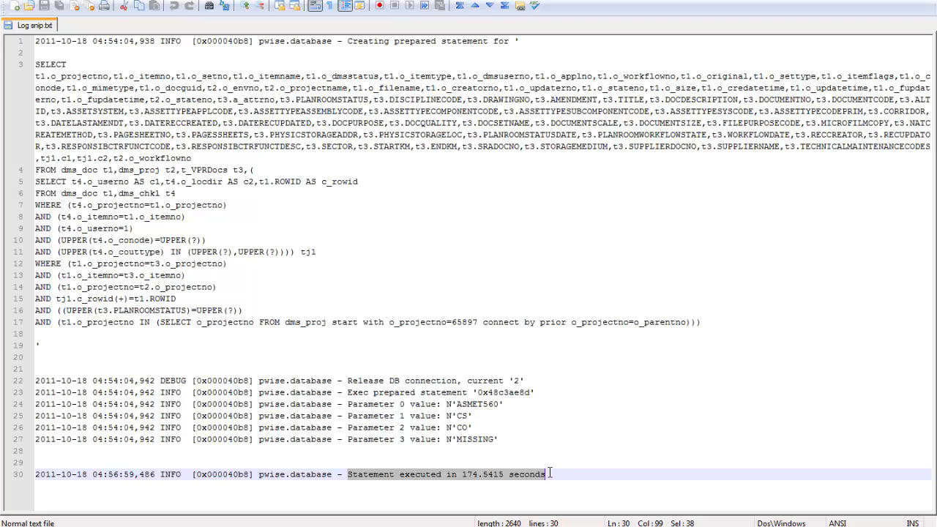
Copy "FROM dms_proj start with o_projectno=65897" from line 17 of the log and switch to the Wireshark capture.
{"action": "key", "text": "alt+Tab"}
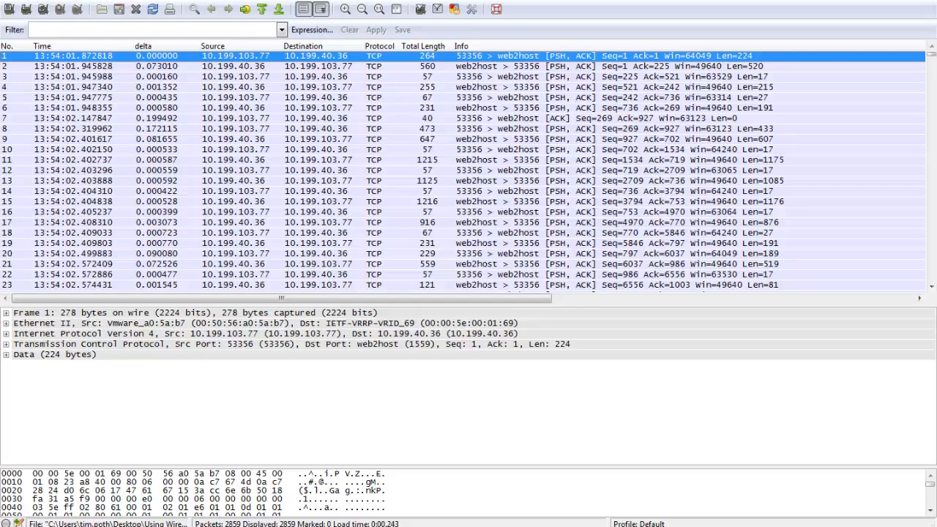
{"action": "mouse_move", "coordinate": [931, 60]}
{"action": "left_mouse_down"}
{"action": "mouse_move", "coordinate": [931, 117]}
{"action": "mouse_move", "coordinate": [931, 59]}
{"action": "left_mouse_up"}
{"action": "key", "text": "alt+Tab"}
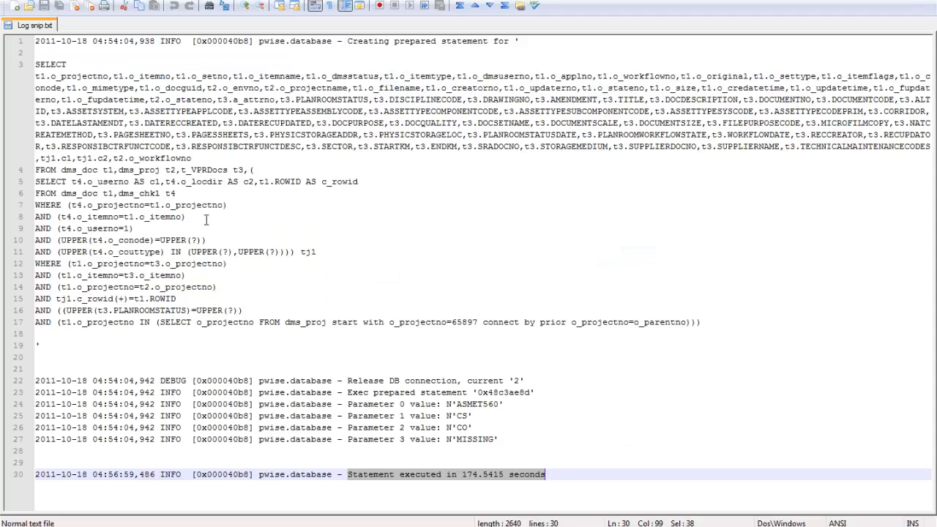
{"action": "left_click_drag", "start_coordinate": [259, 323], "coordinate": [479, 322]}
{"action": "key", "text": "ctrl+c"}
{"action": "key", "text": "alt+Tab"}
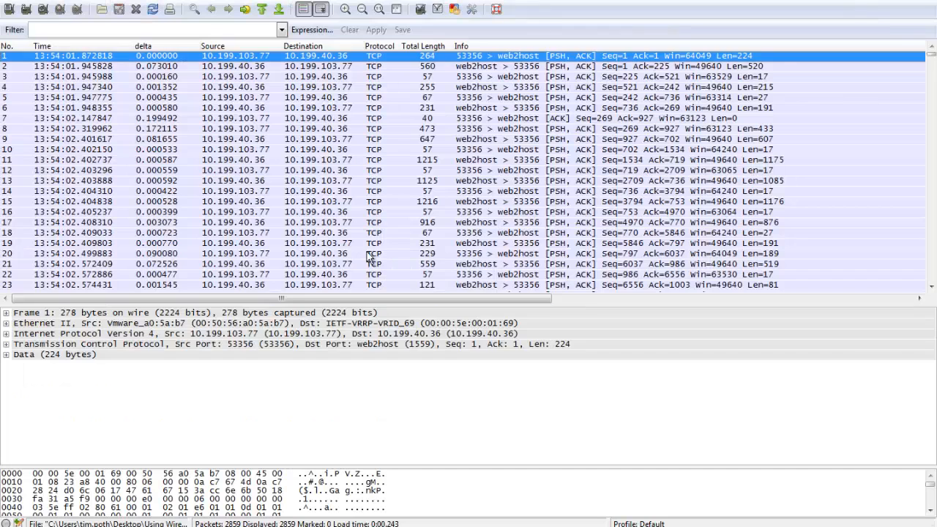
Set up a packet search by string in the packet bytes, using the copied text "FROM dms_proj start with o_projectno=65897".
{"action": "key", "text": "ctrl+f"}
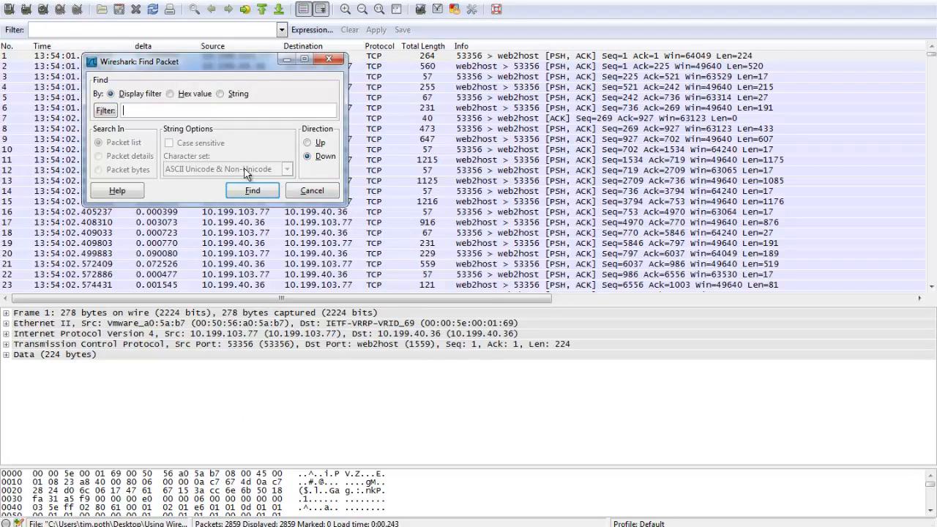
{"action": "left_click", "coordinate": [220, 94]}
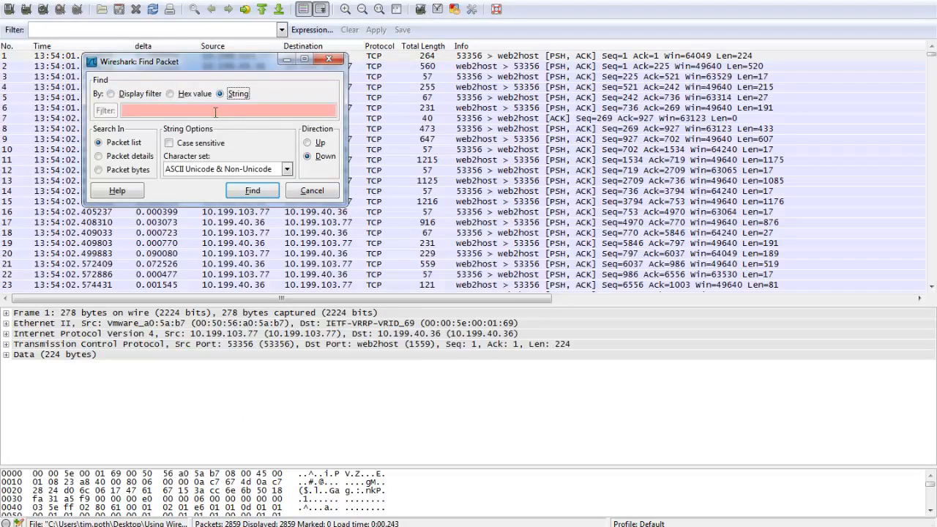
{"action": "key", "text": "ctrl+v"}
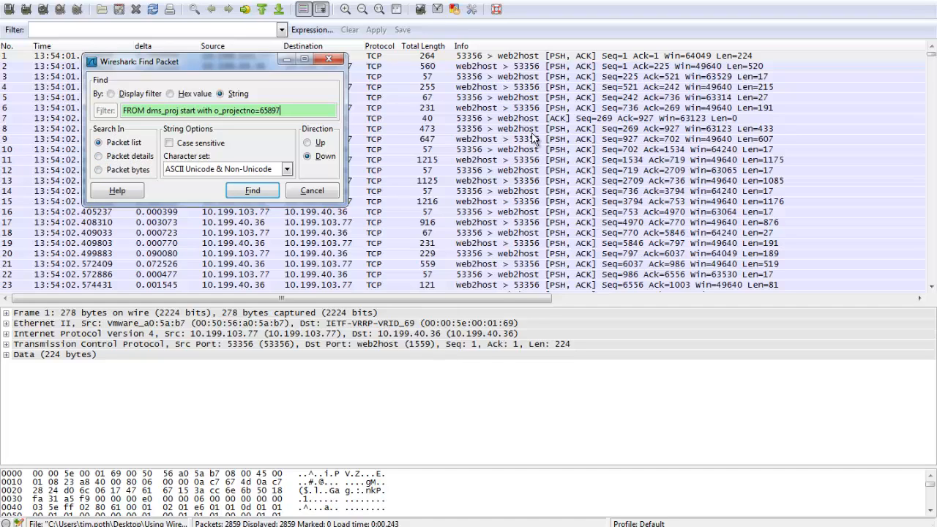
{"action": "left_click", "coordinate": [111, 156]}
{"action": "left_click", "coordinate": [138, 171]}
{"action": "key", "text": "Return"}
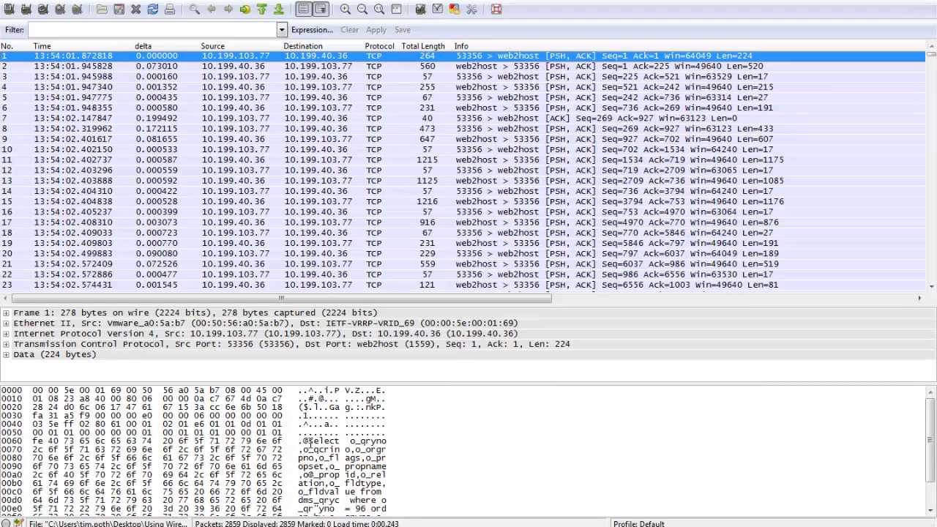
Inspect the SQL text in packet 1's data bytes and try the packet bytes search with the whole copied string.
{"action": "left_click", "coordinate": [311, 439]}
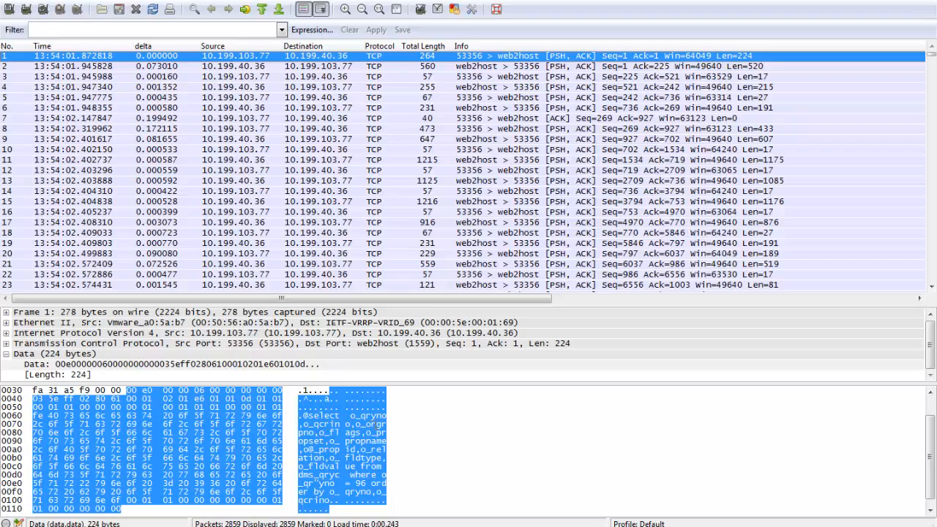
{"action": "left_click_drag", "start_coordinate": [315, 383], "coordinate": [318, 437]}
{"action": "key", "text": "ctrl+f"}
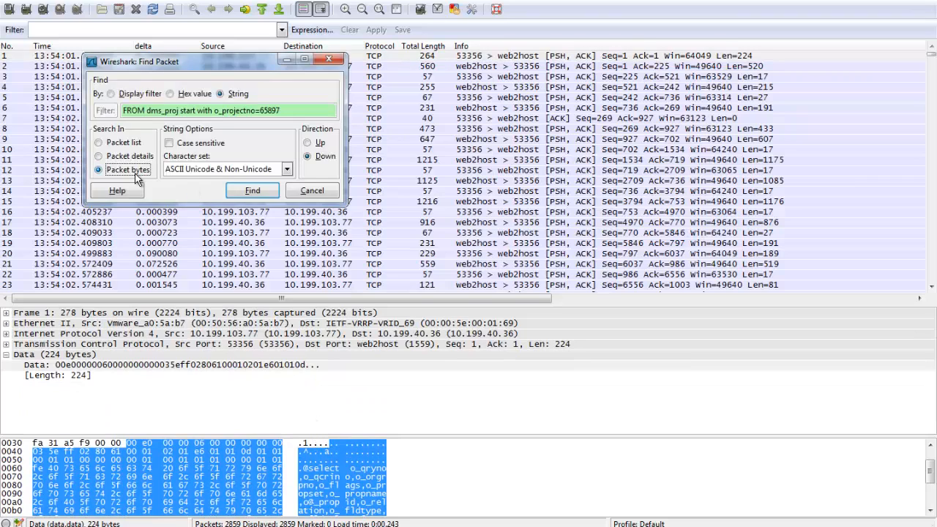
{"action": "left_click", "coordinate": [263, 194]}
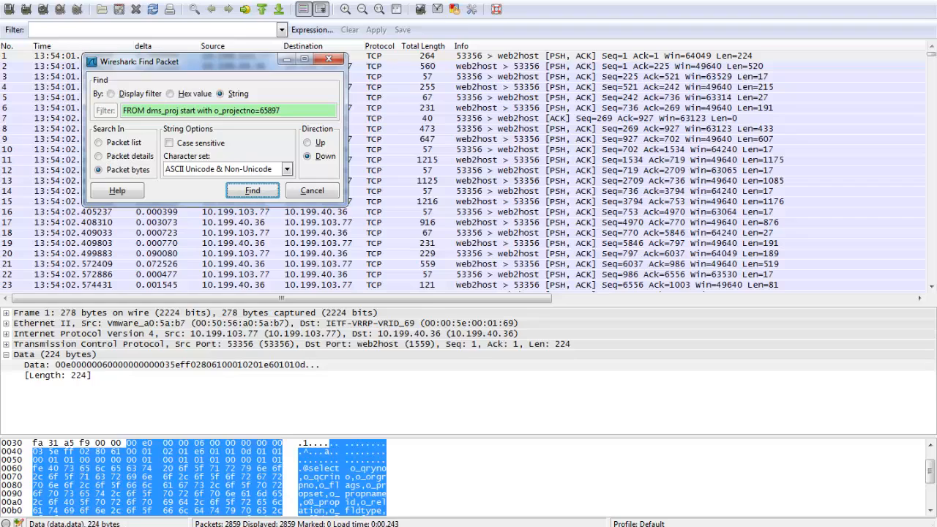
{"action": "left_click", "coordinate": [249, 194]}
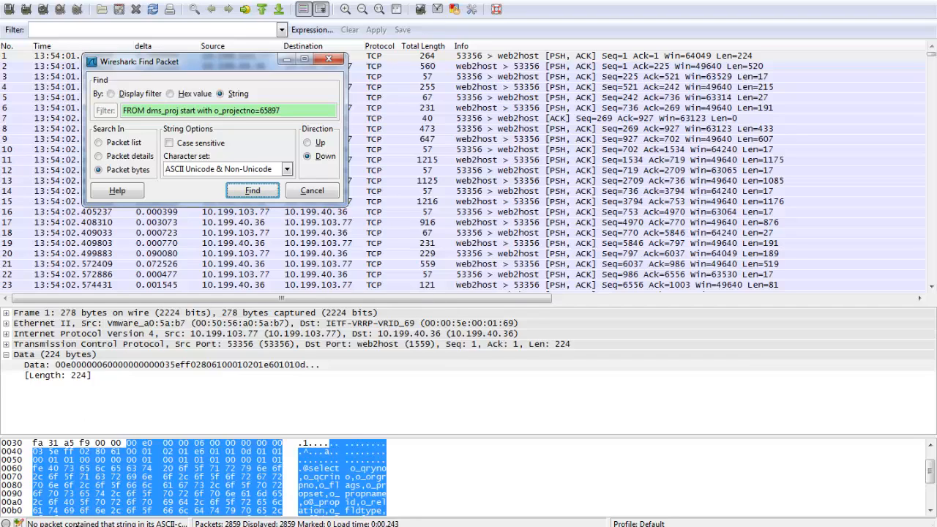
Shorten the search string to "dms_proj start with o_projectno=65897", search the packet bytes again, and review the matching query text.
{"action": "double_click", "coordinate": [135, 112]}
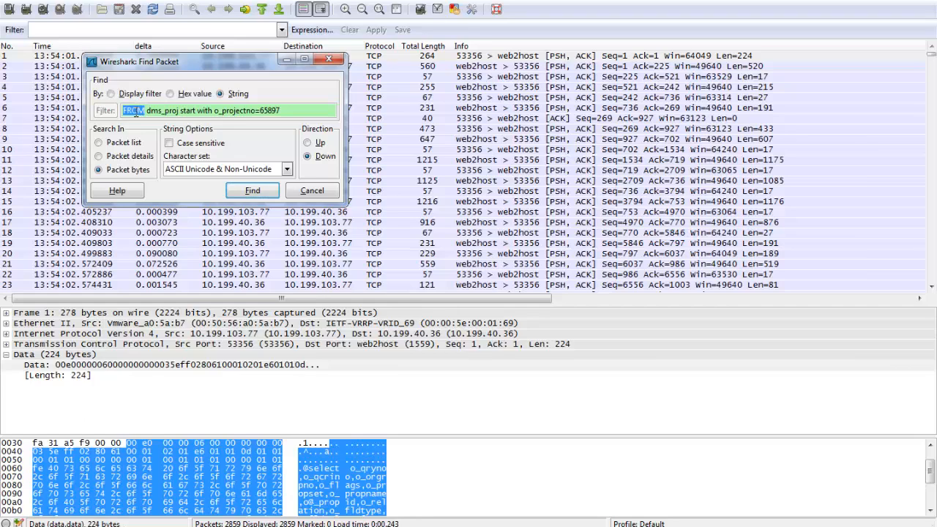
{"action": "key", "text": "BackSpace"}
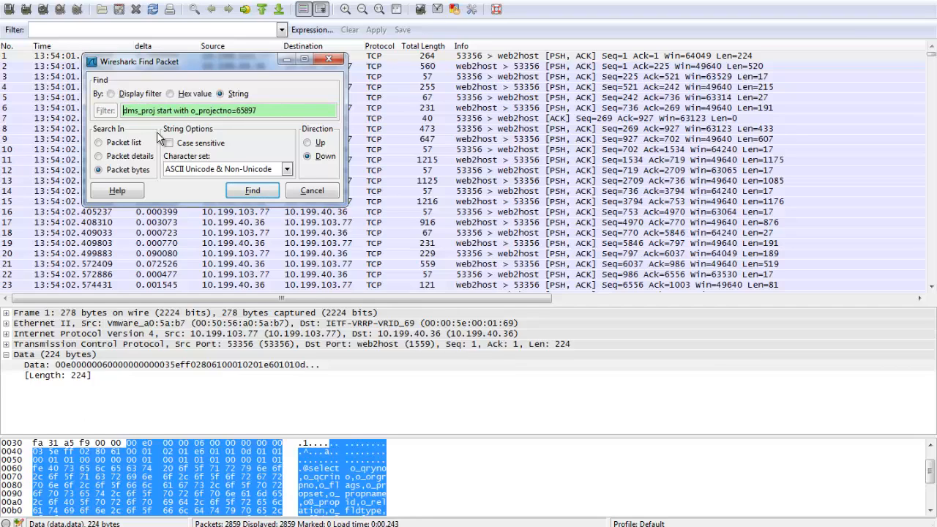
{"action": "left_click", "coordinate": [261, 195]}
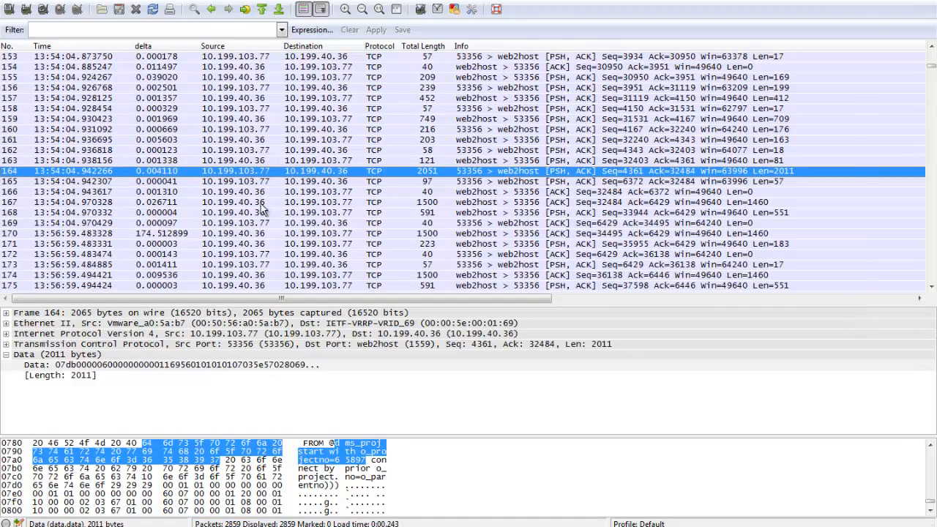
{"action": "scroll", "coordinate": [334, 462], "scroll_direction": "up", "scroll_amount": 1}
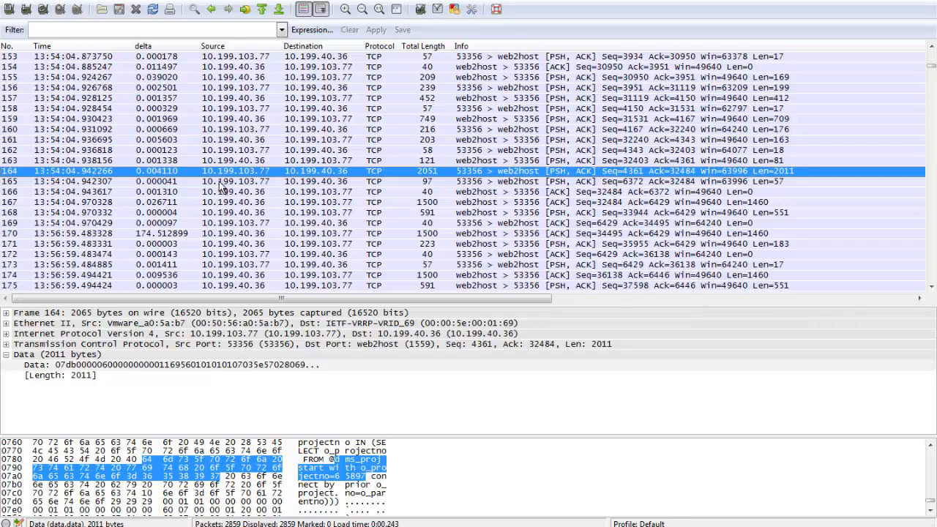
Examine the query parameter values in packet 165's data bytes.
{"action": "left_click", "coordinate": [272, 182]}
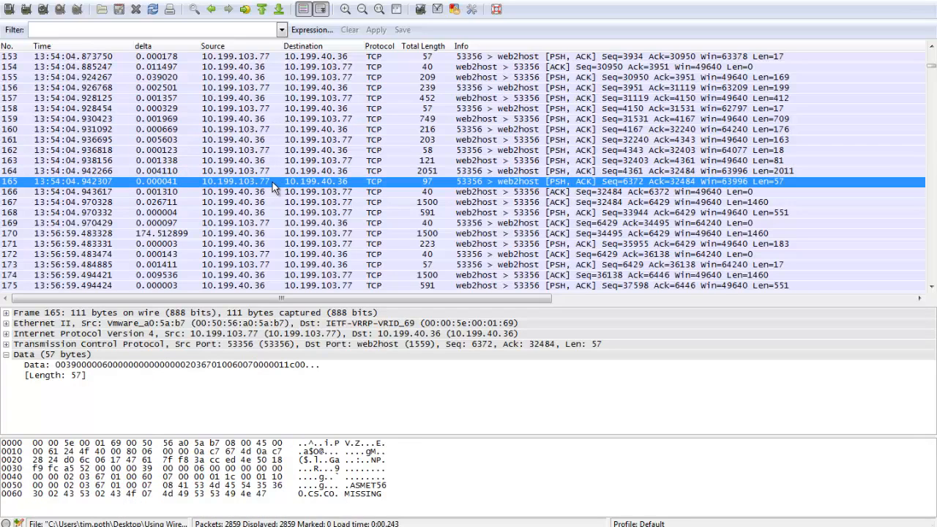
{"action": "left_click", "coordinate": [362, 489]}
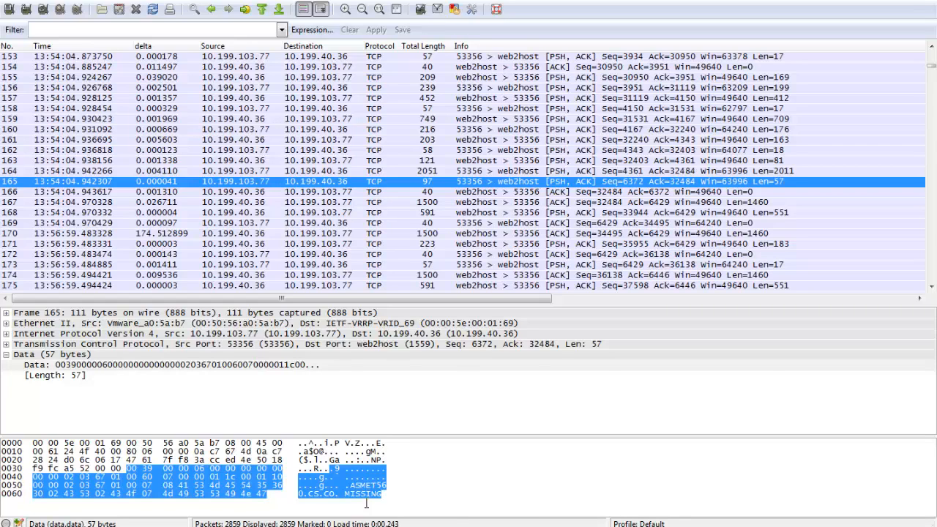
{"action": "left_click", "coordinate": [359, 525]}
{"action": "left_click_drag", "start_coordinate": [447, 407], "coordinate": [499, 439]}
Examine the server's replies in packets 166 and 167, reading the column names in packet 167's data bytes.
{"action": "left_click", "coordinate": [211, 192]}
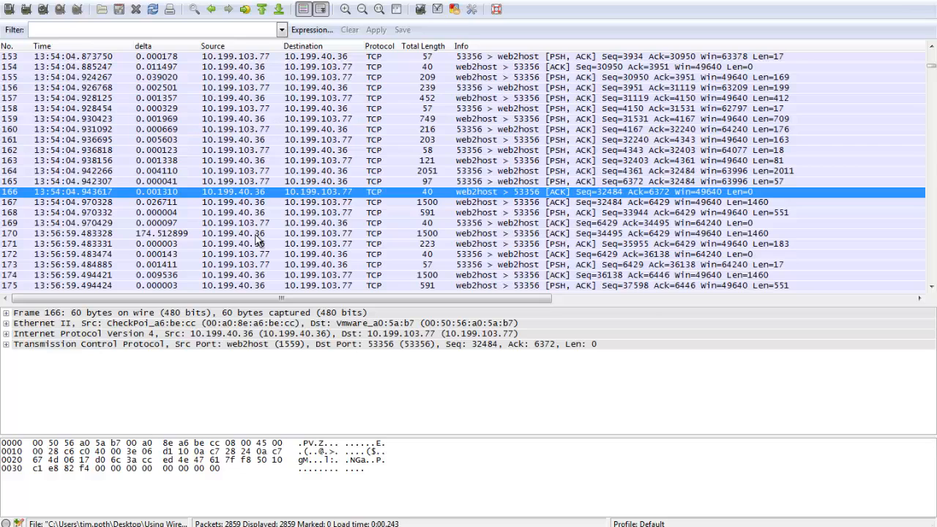
{"action": "left_click", "coordinate": [271, 204]}
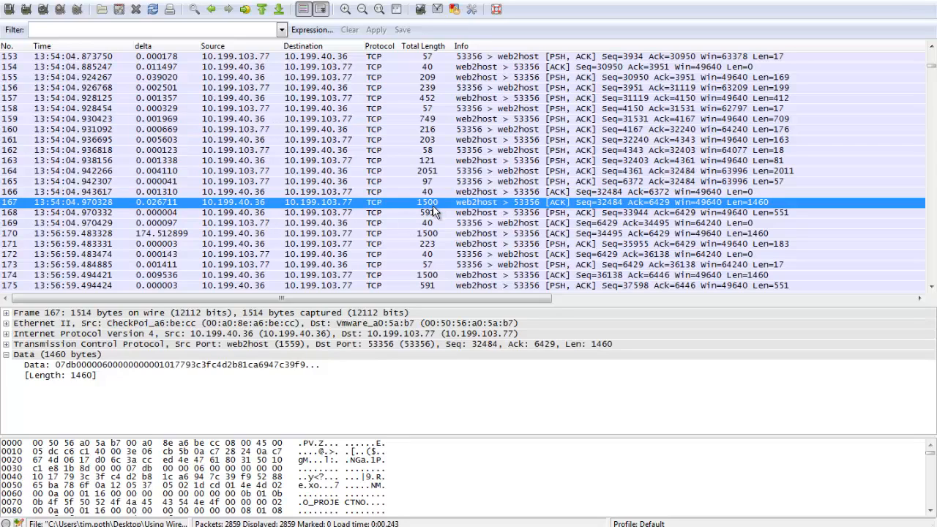
{"action": "left_click", "coordinate": [320, 485]}
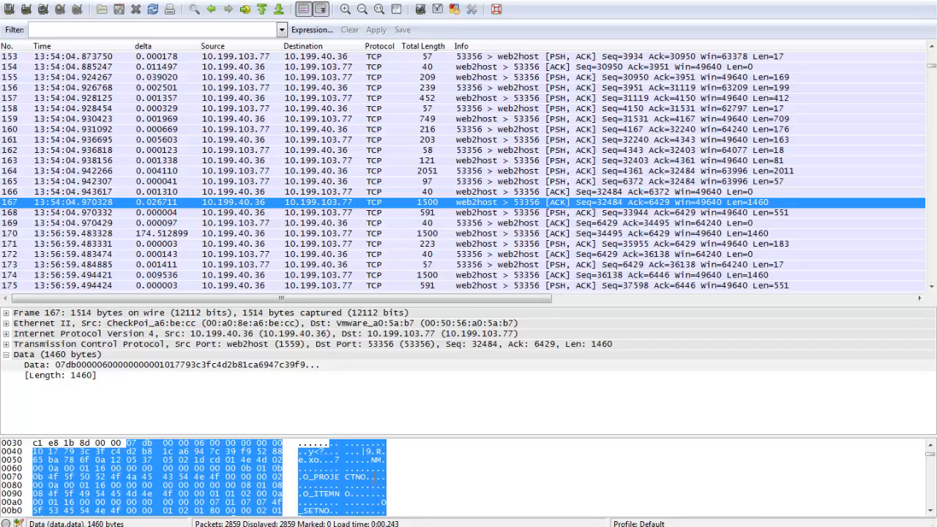
{"action": "scroll", "coordinate": [359, 476], "scroll_direction": "down", "scroll_amount": 3}
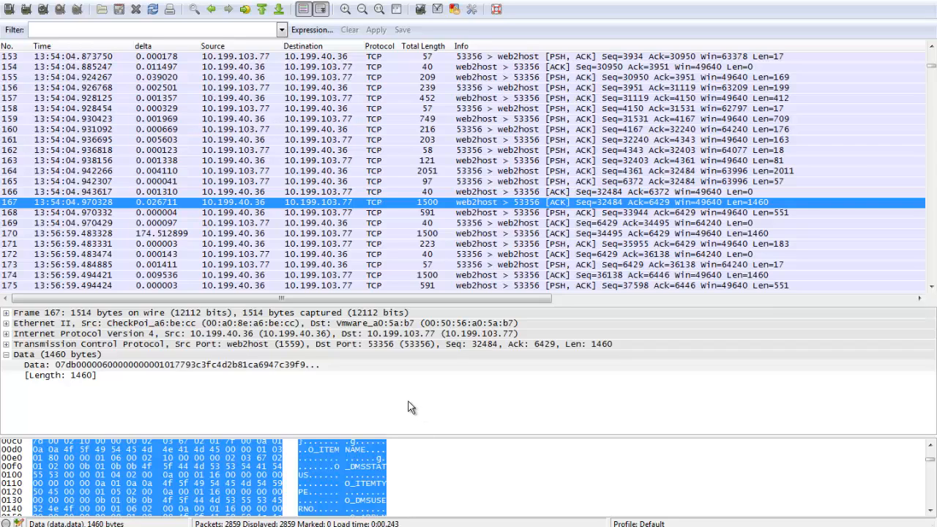
Step through packets 165 to 170 and compare their delta times to locate the delay.
{"action": "left_click", "coordinate": [170, 181]}
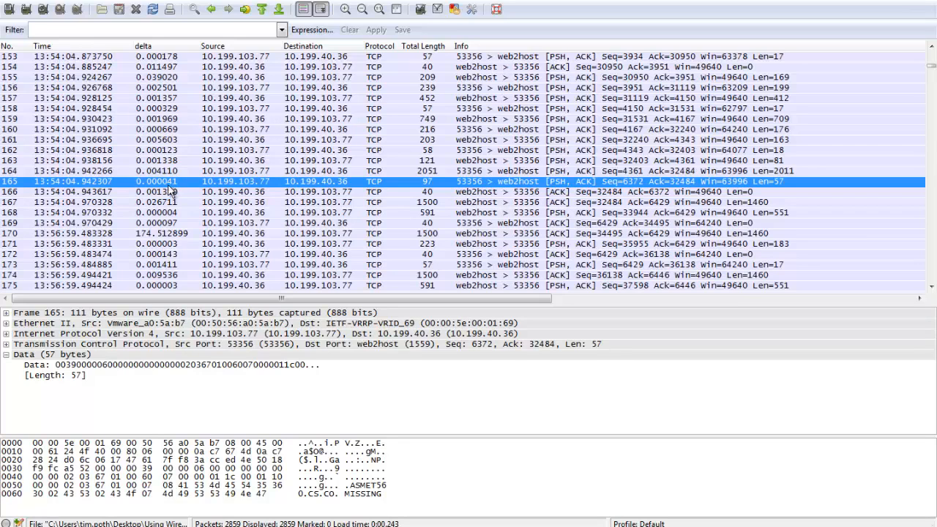
{"action": "left_click", "coordinate": [170, 193]}
{"action": "left_click", "coordinate": [168, 203]}
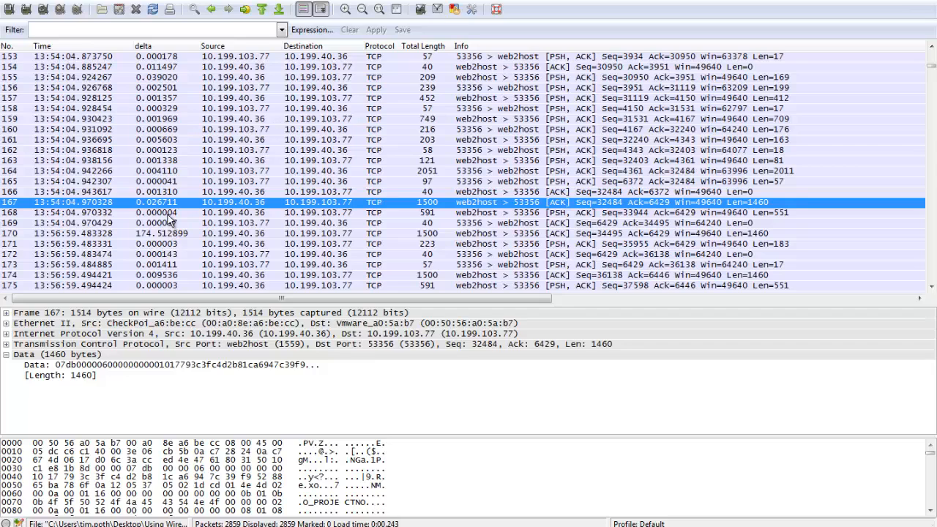
{"action": "left_click", "coordinate": [169, 214]}
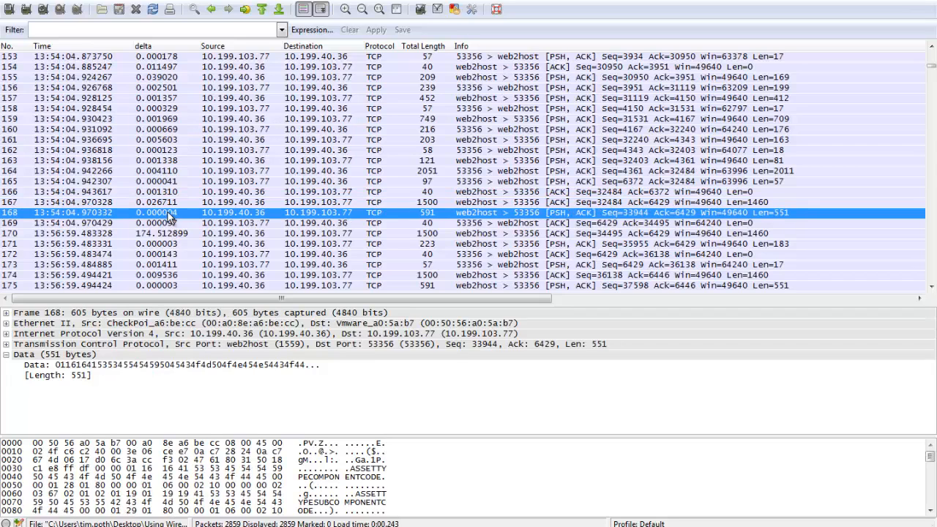
{"action": "left_click", "coordinate": [170, 222]}
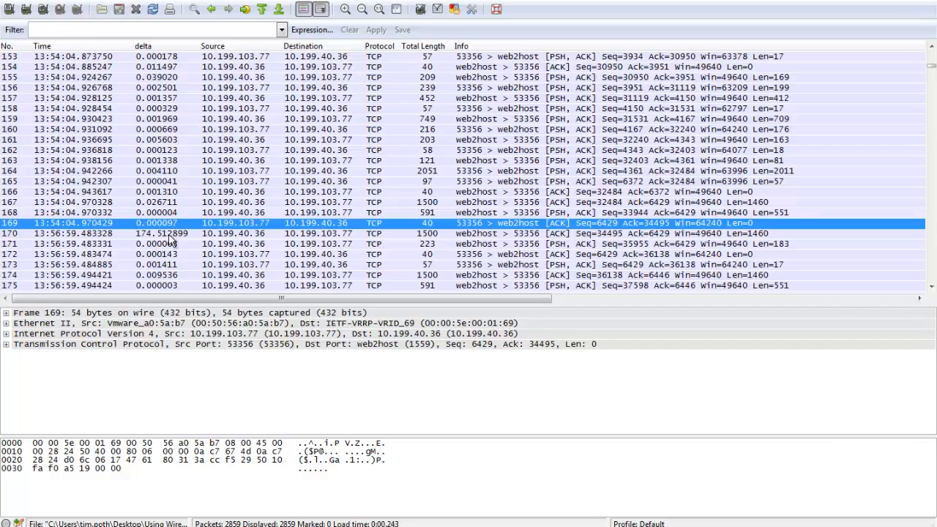
{"action": "left_click", "coordinate": [170, 233]}
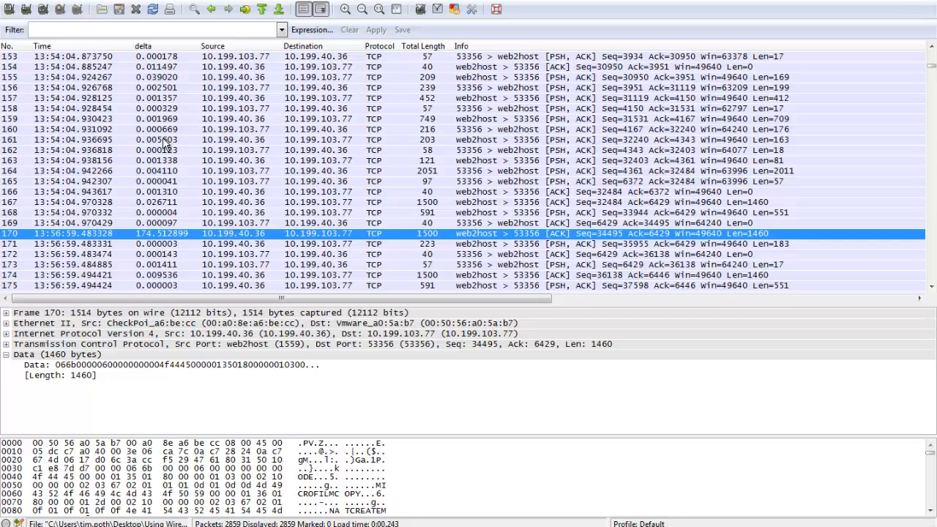
Step through packets 171 to 177 after the delayed response, checking their total lengths and returned data.
{"action": "scroll", "coordinate": [168, 156], "scroll_direction": "down", "scroll_amount": 1}
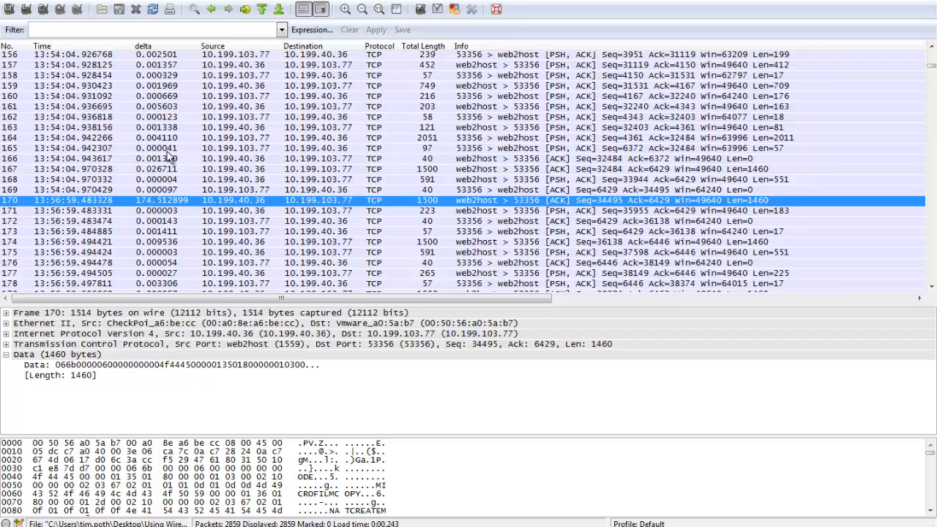
{"action": "scroll", "coordinate": [168, 156], "scroll_direction": "down", "scroll_amount": 2}
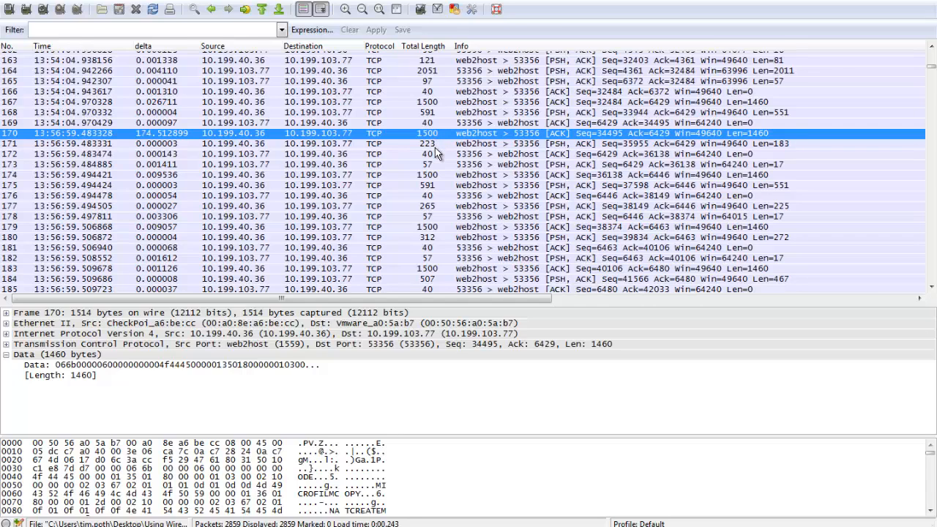
{"action": "left_click", "coordinate": [437, 146]}
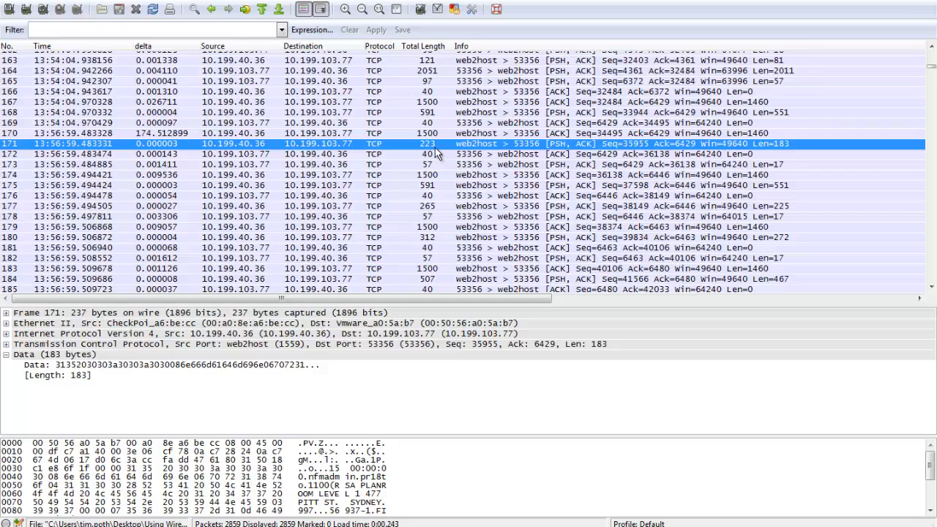
{"action": "left_click", "coordinate": [434, 156]}
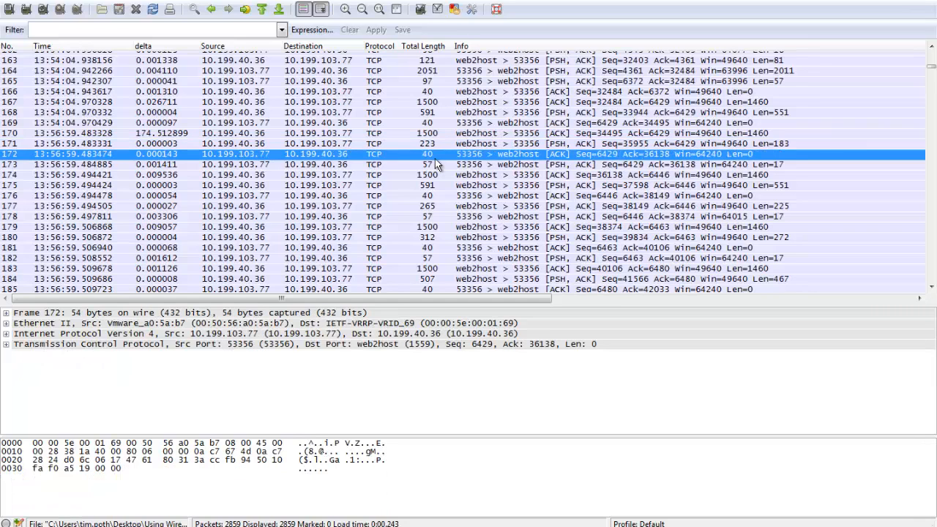
{"action": "left_click", "coordinate": [437, 165]}
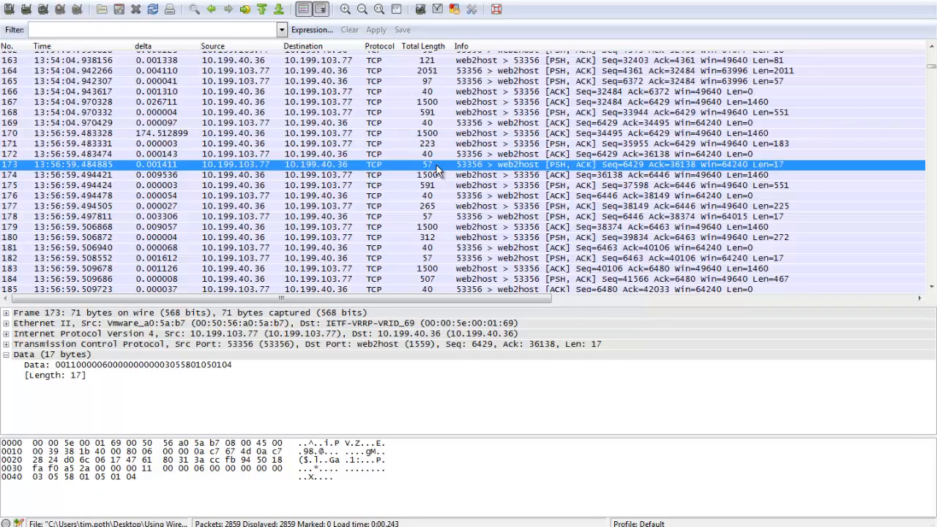
{"action": "left_click", "coordinate": [440, 176]}
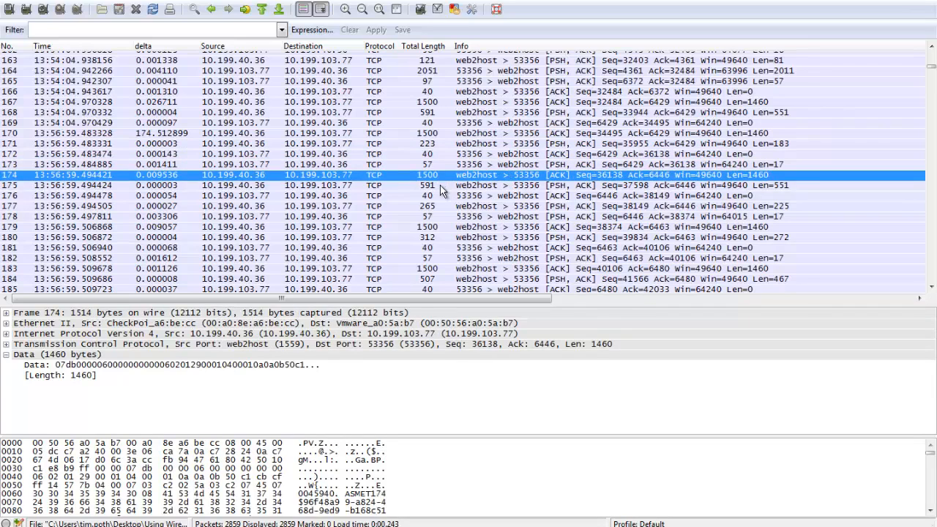
{"action": "left_click", "coordinate": [440, 185]}
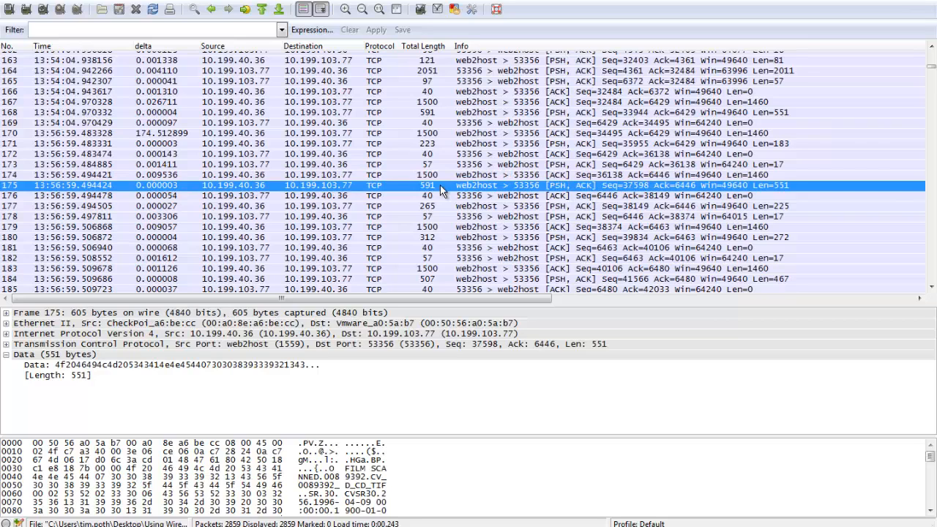
{"action": "left_click", "coordinate": [439, 196]}
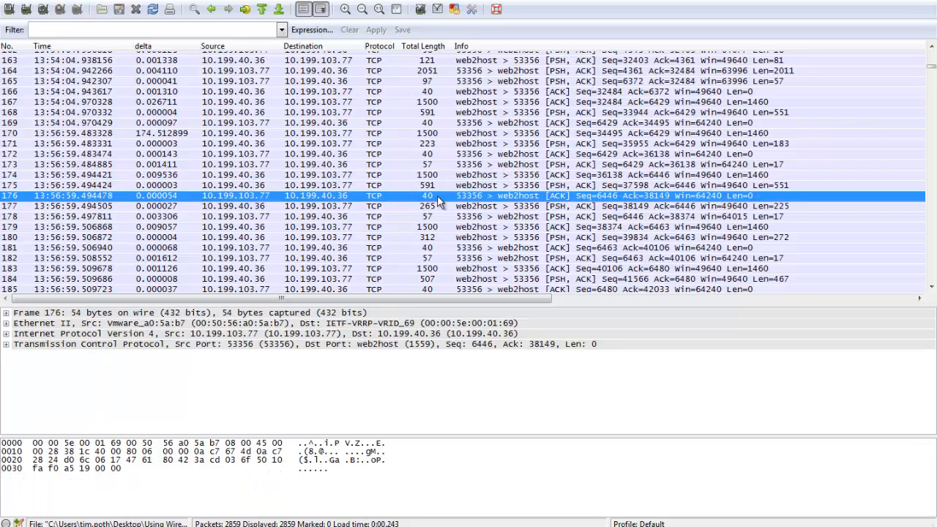
{"action": "left_click", "coordinate": [441, 206]}
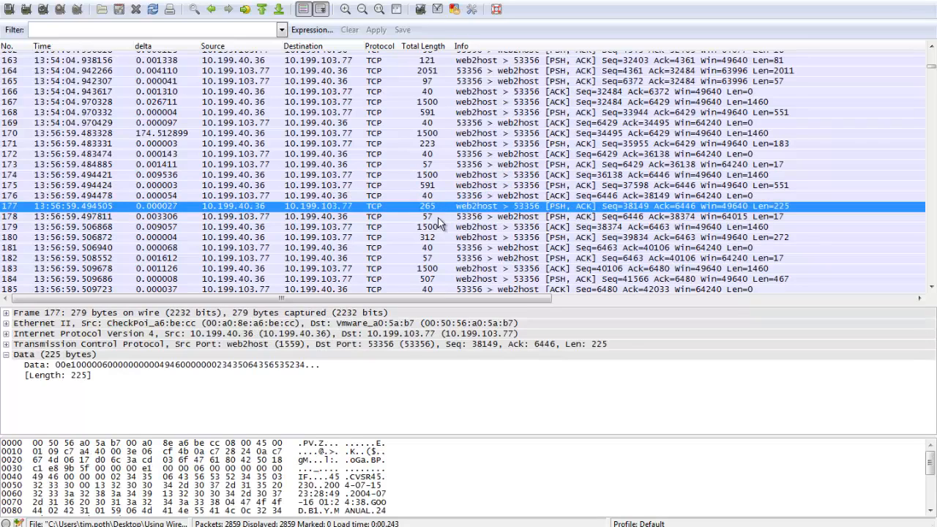
Step through packets 178 to 180, checking their total lengths and returned data.
{"action": "left_click", "coordinate": [438, 217]}
{"action": "left_click", "coordinate": [438, 227]}
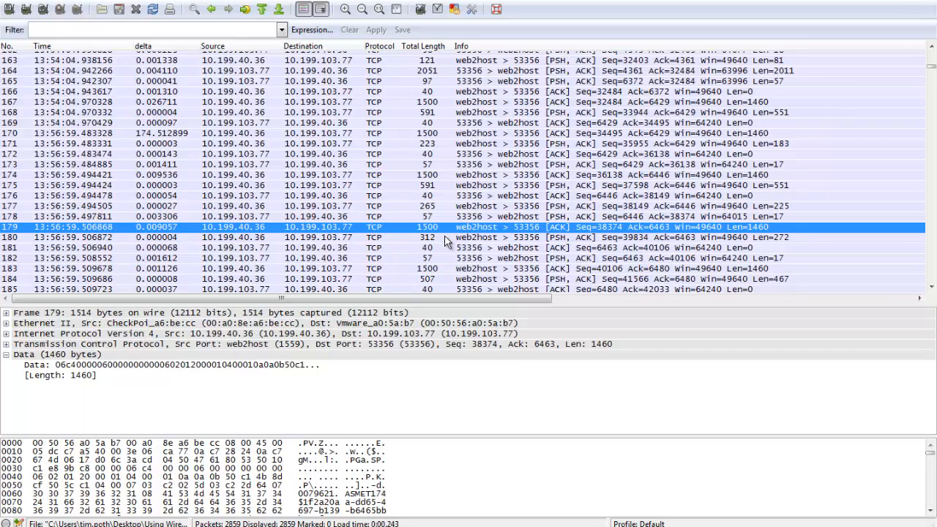
{"action": "left_click", "coordinate": [444, 237]}
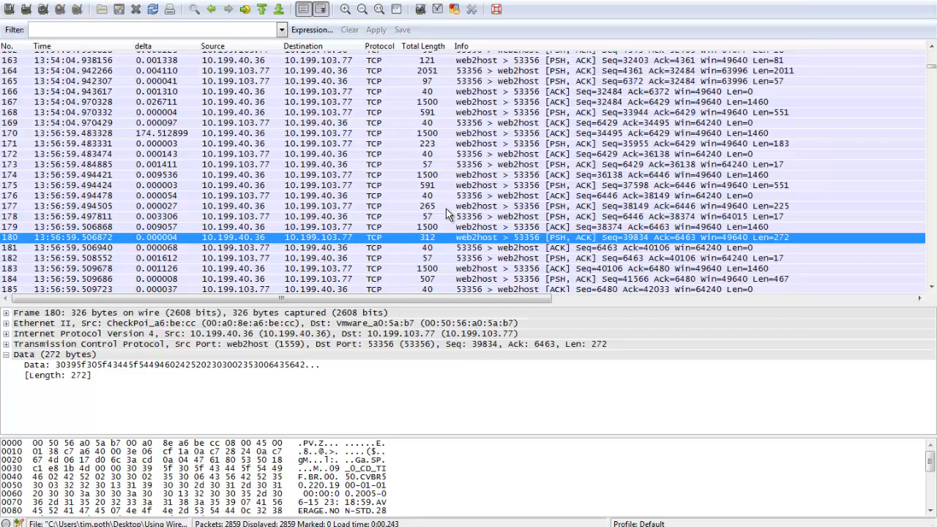
Compare the total lengths of the server's data packets 174, 175, 177, 179, 180, 183 and 184.
{"action": "left_click", "coordinate": [439, 176]}
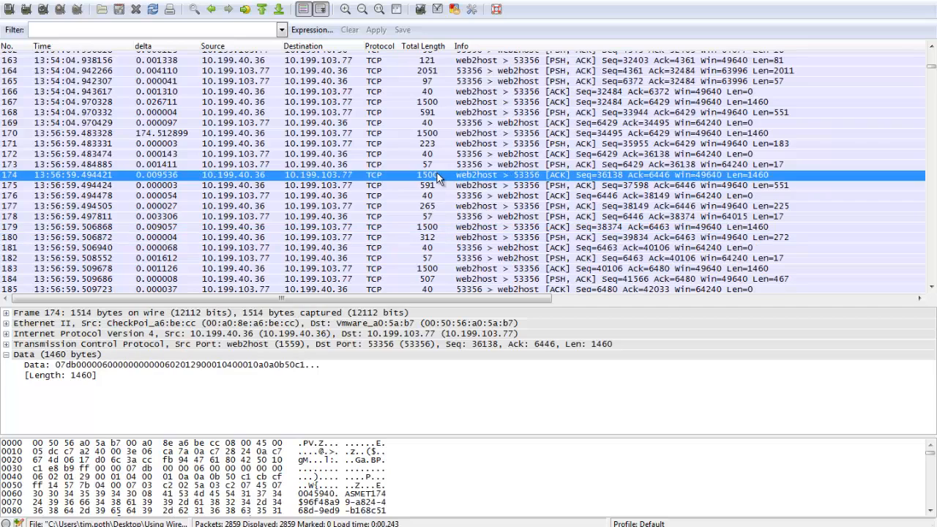
{"action": "left_click", "coordinate": [442, 186]}
{"action": "left_click", "coordinate": [443, 206]}
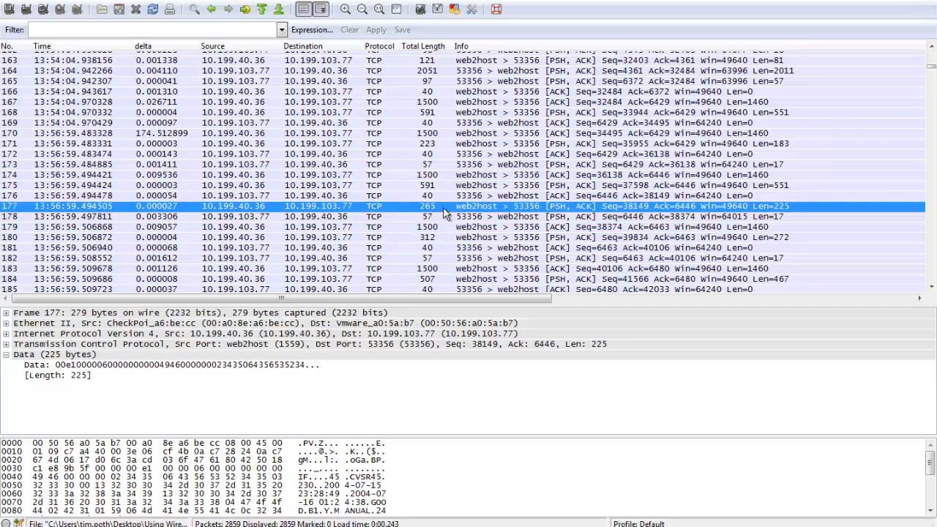
{"action": "left_click", "coordinate": [443, 227]}
{"action": "left_click", "coordinate": [439, 241]}
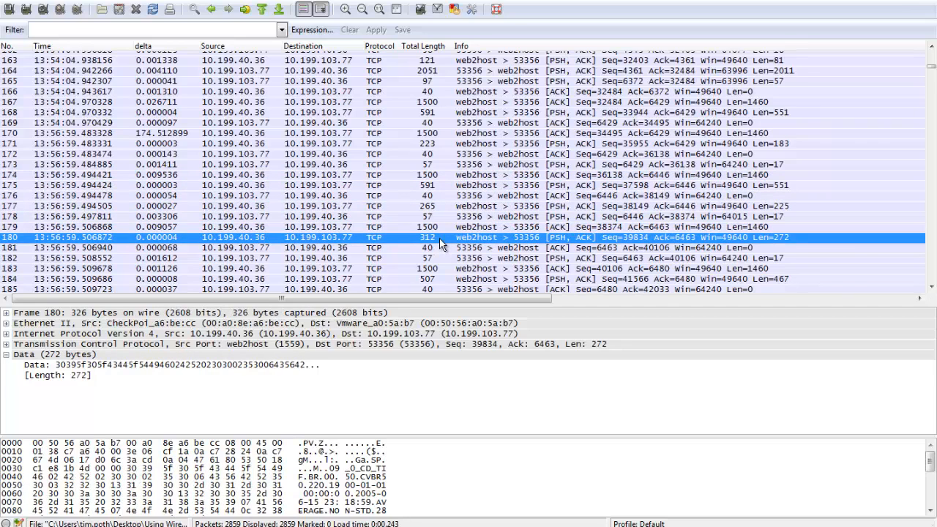
{"action": "left_click", "coordinate": [443, 269]}
{"action": "left_click", "coordinate": [444, 280]}
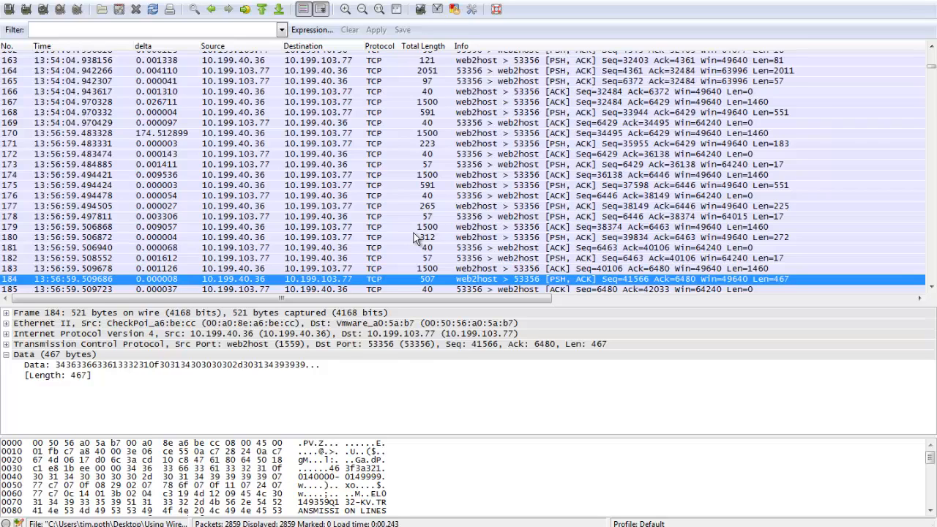
Highlight the prepared statement's 04:54:04,938 timestamp in Log snip.txt, and return to the Wireshark capture.
{"action": "key", "text": "alt+Tab"}
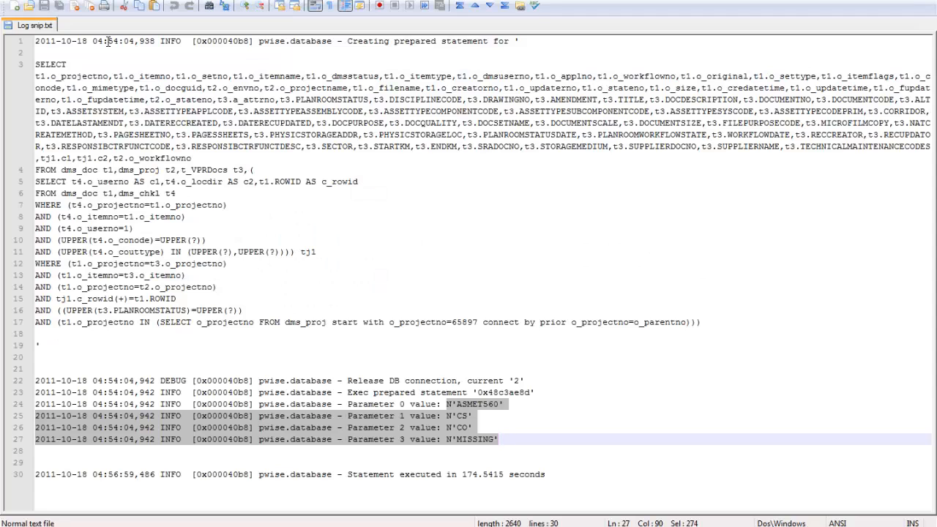
{"action": "left_click_drag", "start_coordinate": [93, 41], "coordinate": [155, 42]}
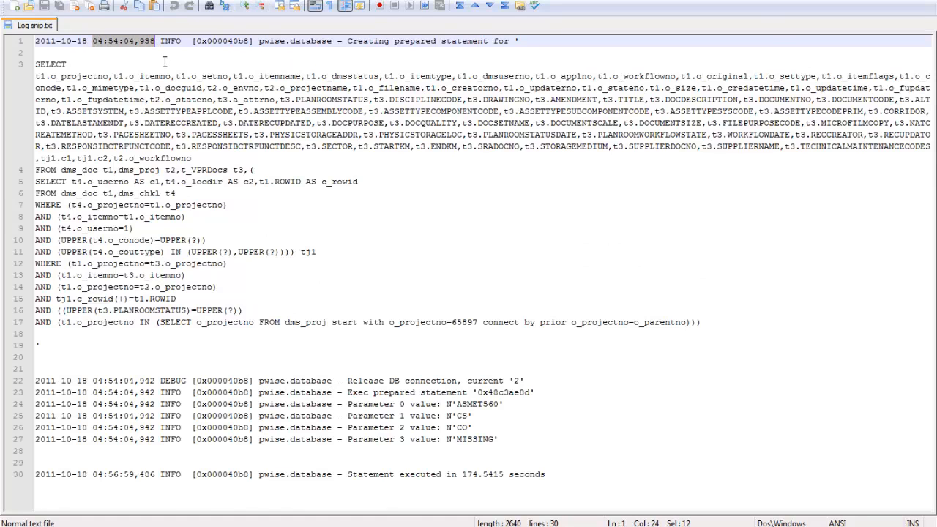
{"action": "key", "text": "alt+Tab"}
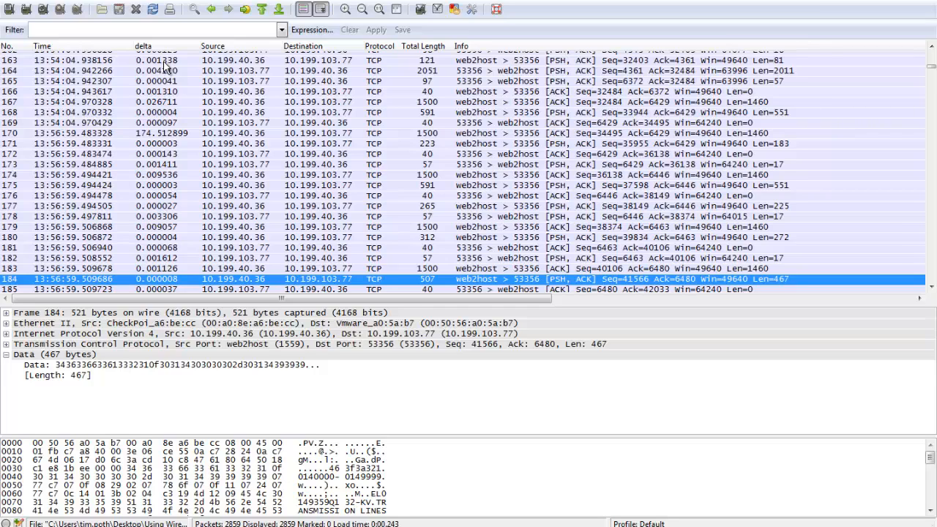
Compare the delta times of packets 178 back to 174 with the delay at packet 170.
{"action": "left_click", "coordinate": [181, 220]}
{"action": "left_click", "coordinate": [179, 206]}
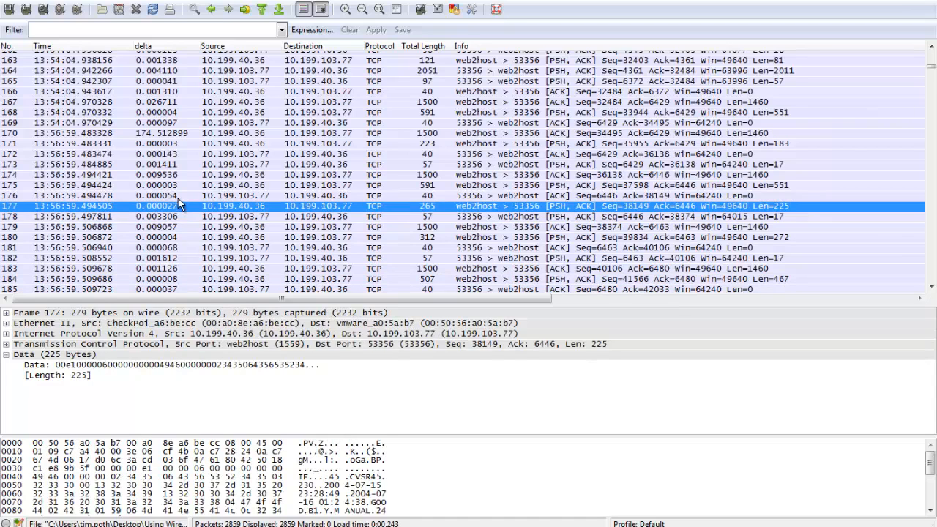
{"action": "left_click", "coordinate": [178, 198]}
{"action": "left_click", "coordinate": [179, 187]}
{"action": "left_click", "coordinate": [179, 179]}
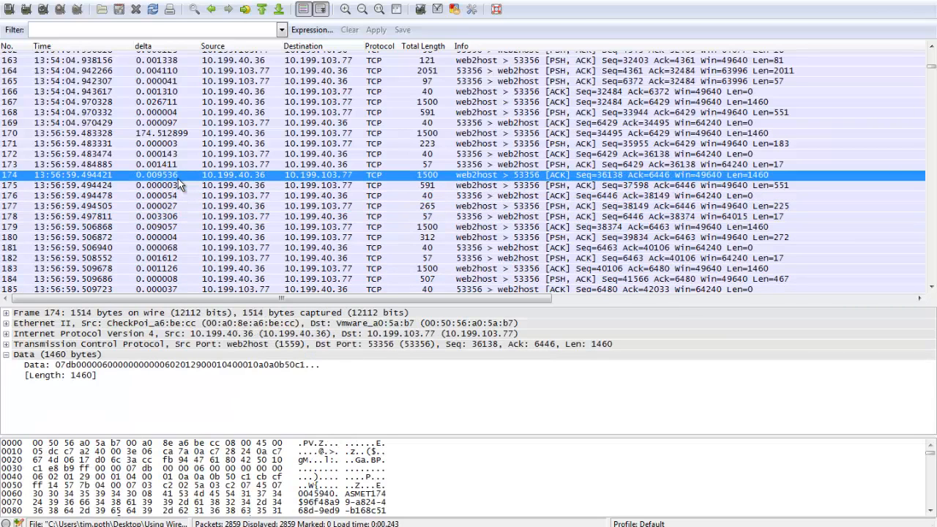
{"action": "scroll", "coordinate": [178, 178], "scroll_direction": "down", "scroll_amount": 1}
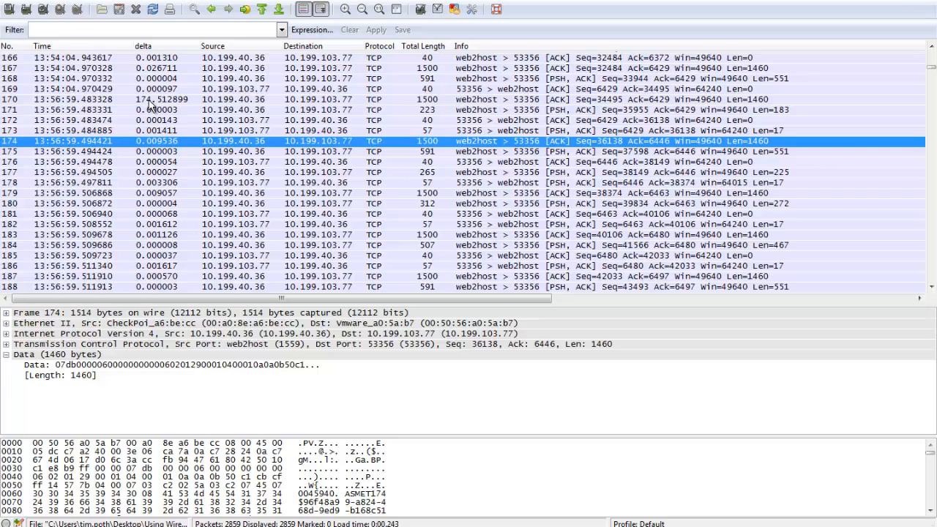
Switch to the presentation and read through slides 12 to 14, ending on the SS Usage submission failing case.
{"action": "scroll", "coordinate": [172, 160], "scroll_direction": "down", "scroll_amount": 2}
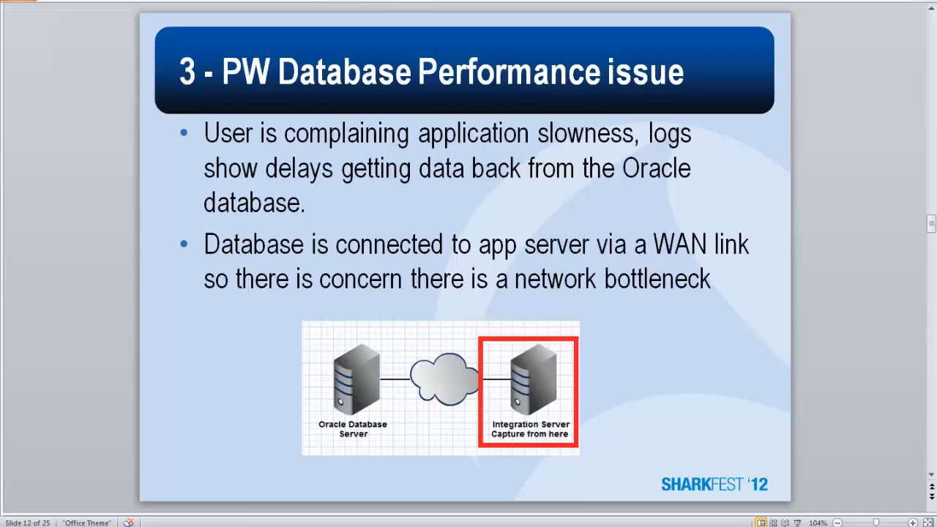
{"action": "scroll", "coordinate": [306, 386], "scroll_direction": "down", "scroll_amount": 1}
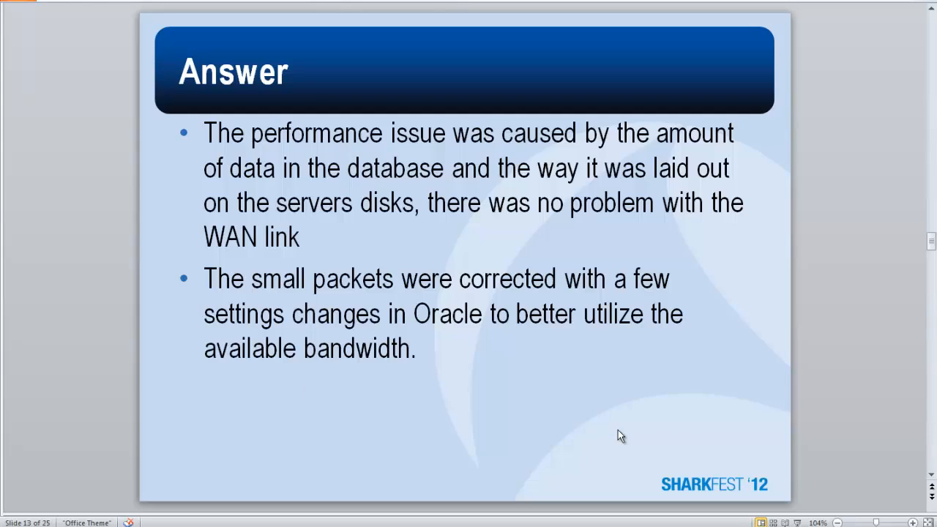
{"action": "scroll", "coordinate": [748, 415], "scroll_direction": "down", "scroll_amount": 1}
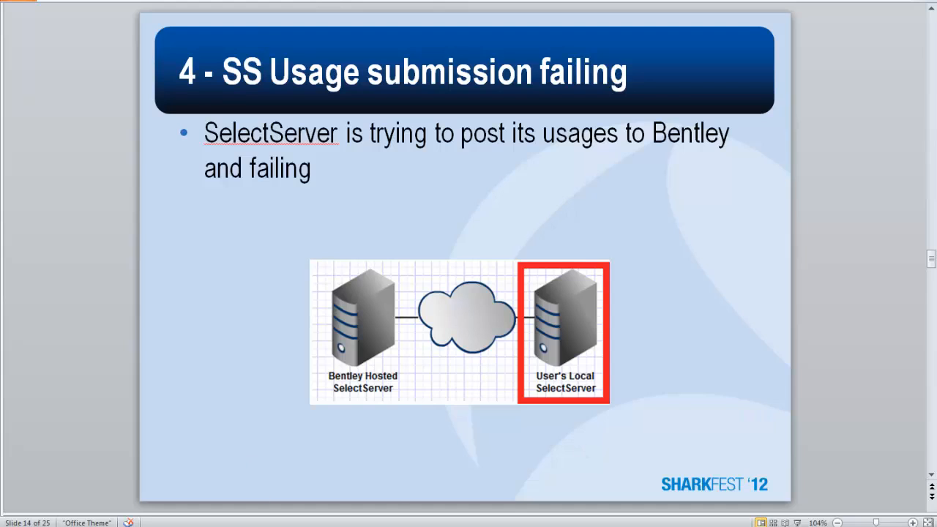
Switch to the file browser and open the packet capture from the Demo4-SS folder in Wireshark.
{"action": "right_click", "coordinate": [361, 524]}
{"action": "right_click", "coordinate": [340, 522]}
{"action": "key", "text": "Escape"}
{"action": "left_click", "coordinate": [306, 513]}
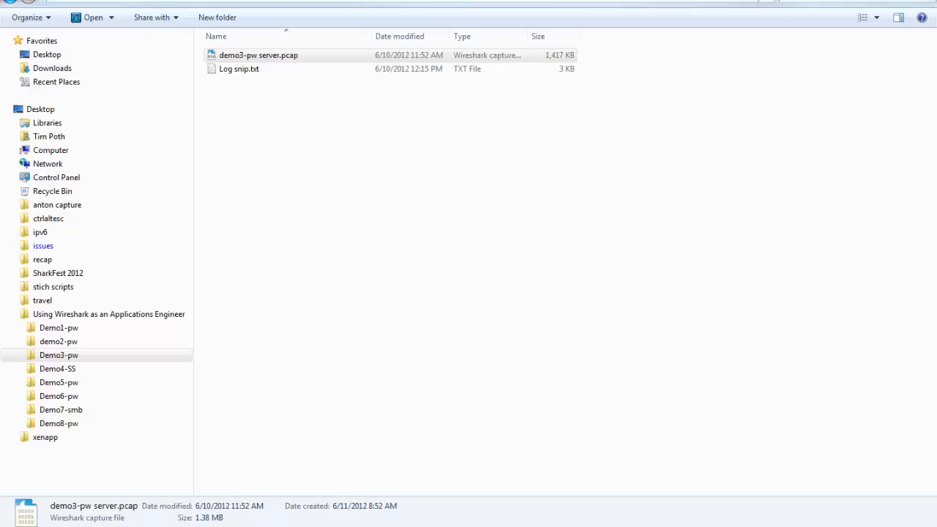
{"action": "left_click", "coordinate": [87, 369]}
{"action": "double_click", "coordinate": [248, 55]}
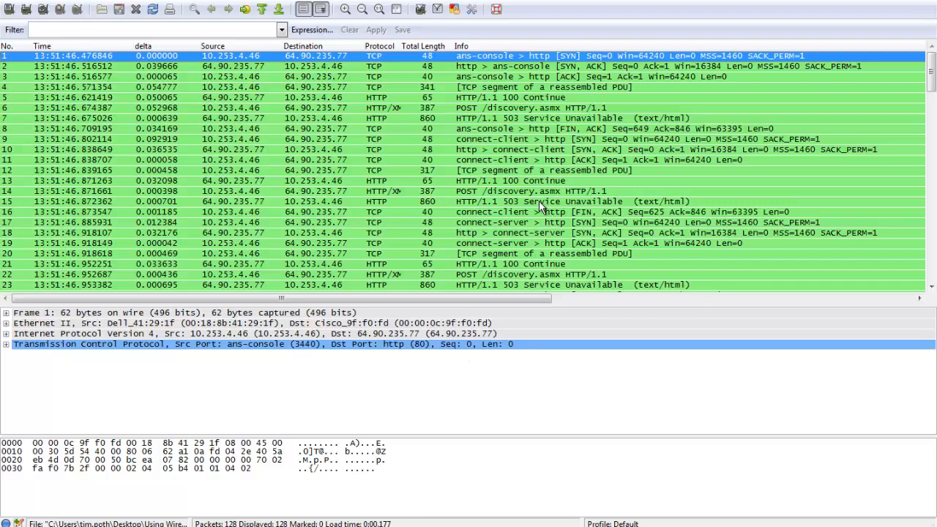
Filter the packet list to show only http traffic.
{"action": "left_click", "coordinate": [170, 30]}
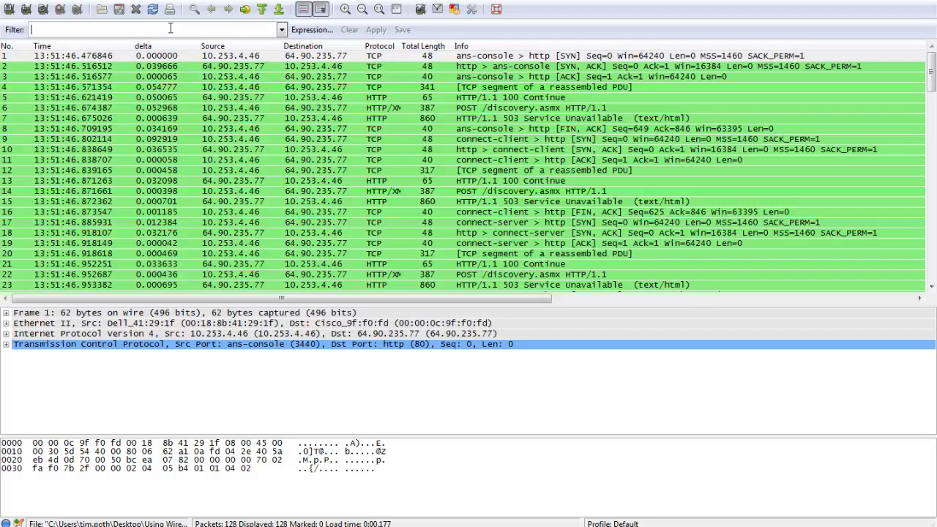
{"action": "type", "text": "http"}
{"action": "key", "text": "Return"}
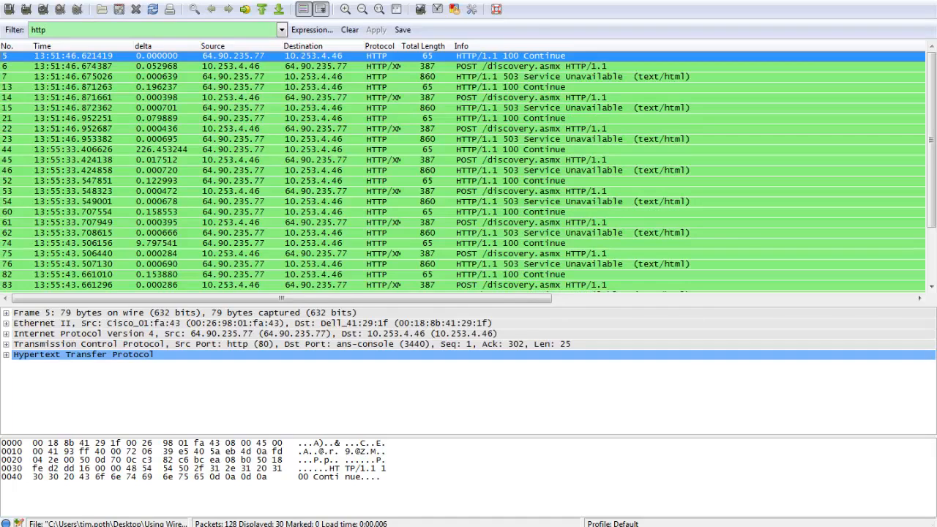
Examine the POST request in packet 6 and the 503 response in packet 7, comparing their source and destination addresses.
{"action": "left_click", "coordinate": [544, 77]}
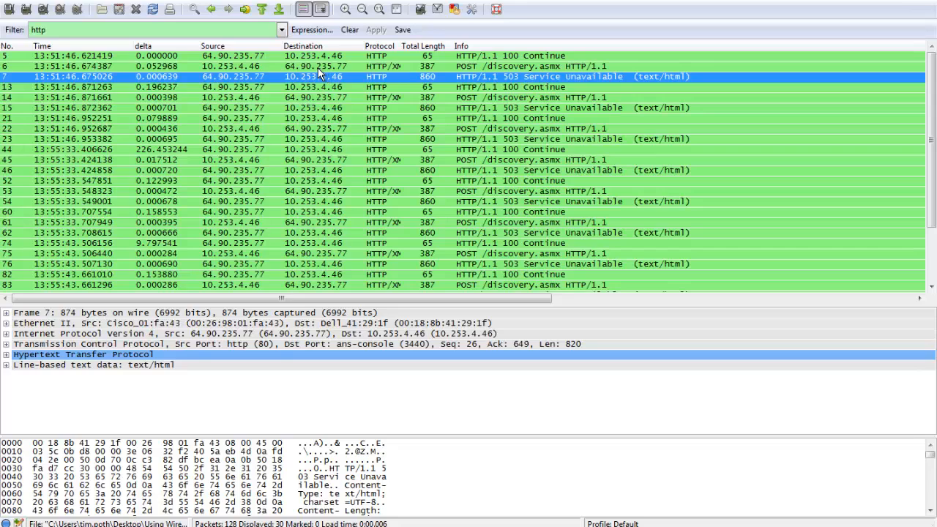
{"action": "left_click", "coordinate": [241, 65]}
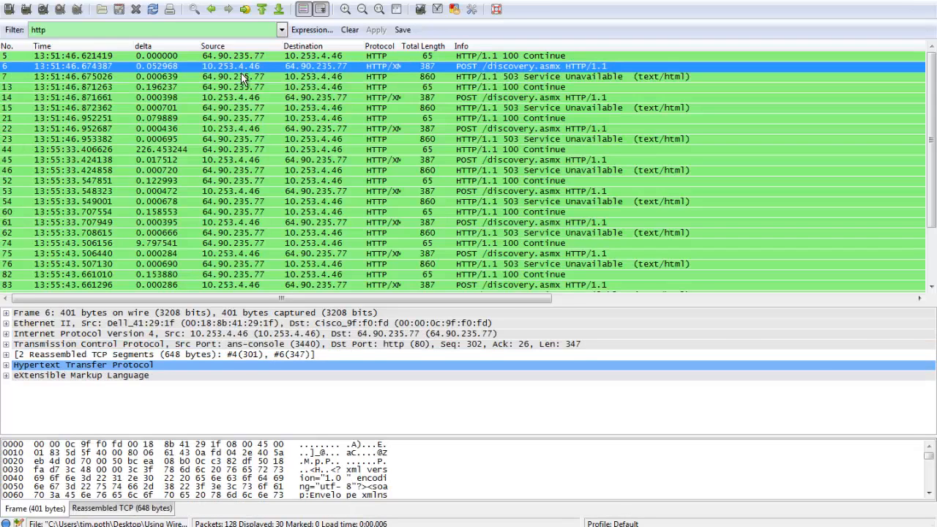
{"action": "left_click", "coordinate": [311, 77]}
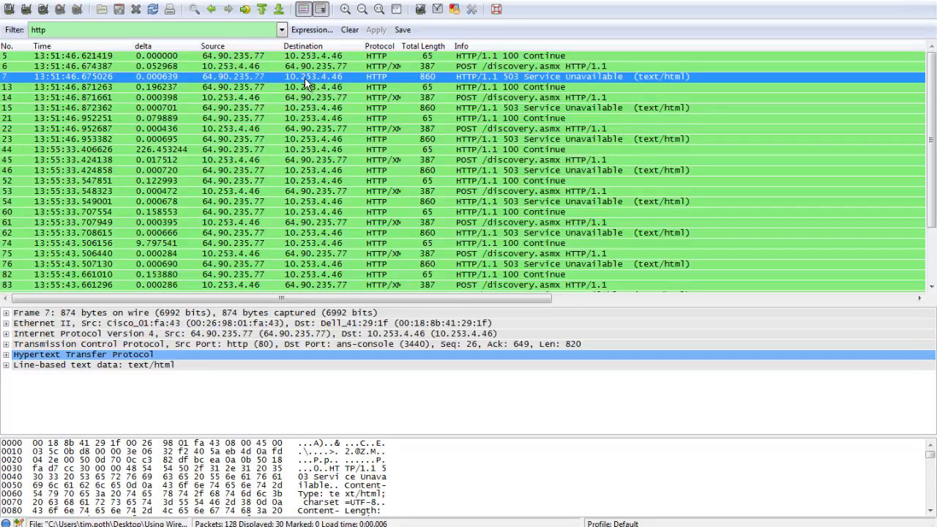
Follow the TCP stream of packet 7, and close the stream content to leave only that conversation's packets listed.
{"action": "right_click", "coordinate": [305, 77]}
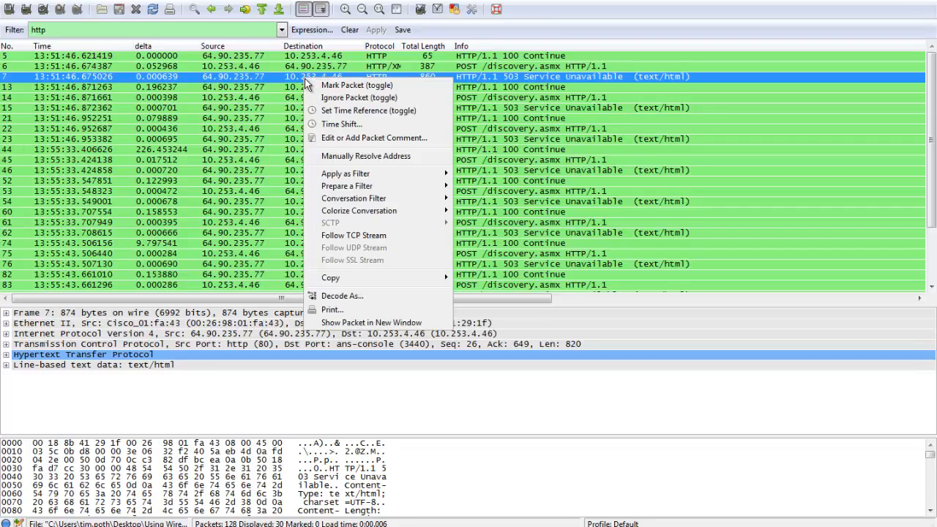
{"action": "left_click", "coordinate": [375, 239]}
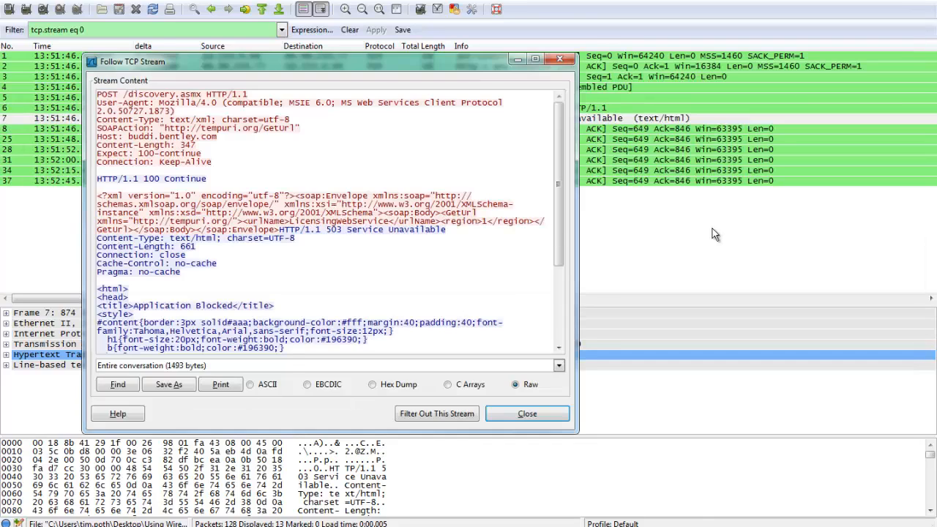
{"action": "key", "text": "Escape"}
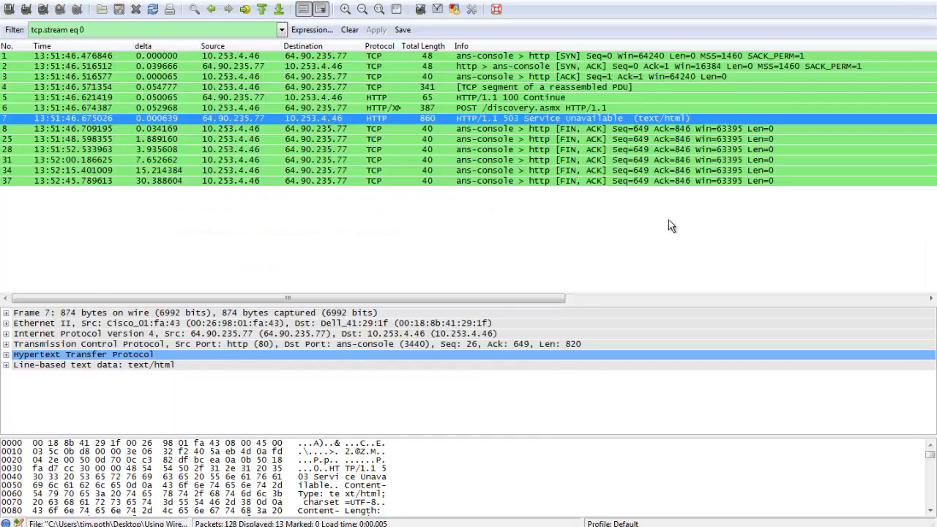
Step through the handshake in packets 1 to 3 and inspect the TCP segment data of packet 4.
{"action": "left_click", "coordinate": [332, 56]}
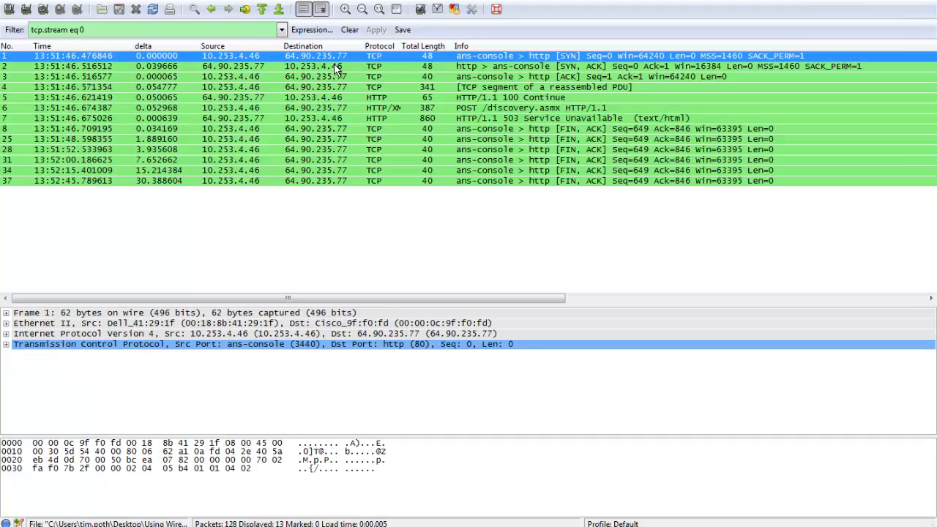
{"action": "left_click", "coordinate": [334, 65]}
{"action": "left_click", "coordinate": [335, 76]}
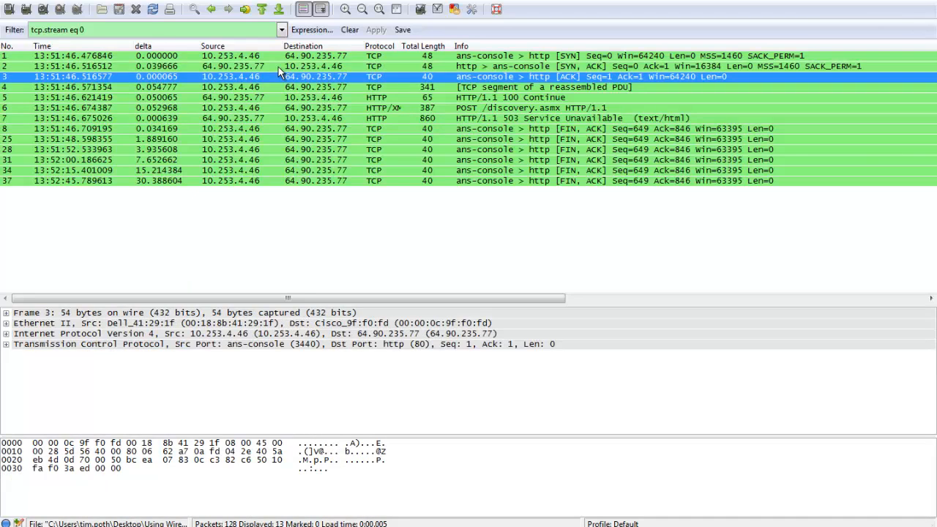
{"action": "left_click", "coordinate": [283, 86]}
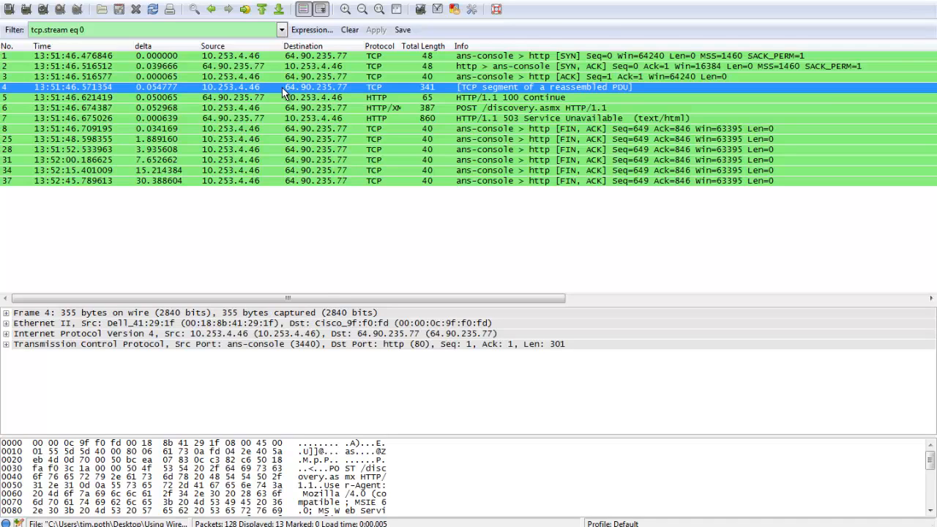
{"action": "left_click", "coordinate": [330, 466]}
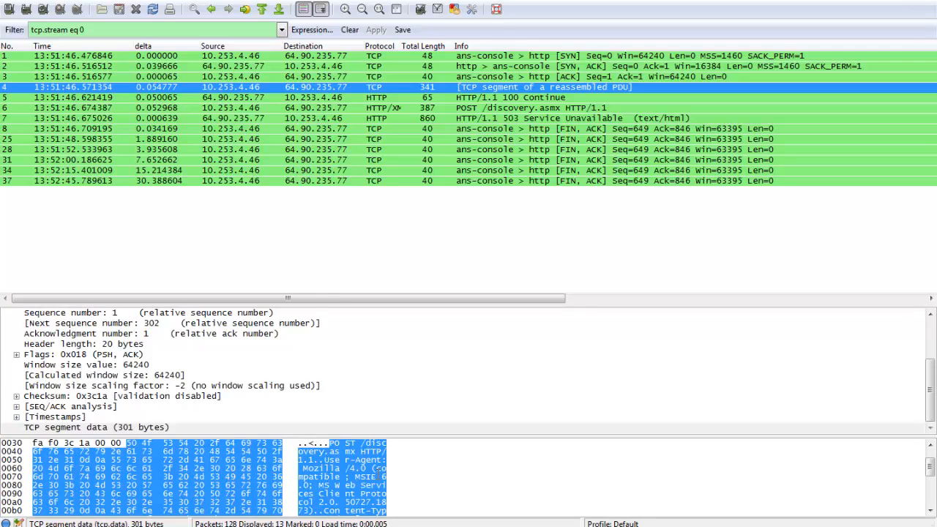
Step through packets 5 to 7 and compare the 503 response with the 100 Continue reply in packet 5.
{"action": "left_click", "coordinate": [227, 100]}
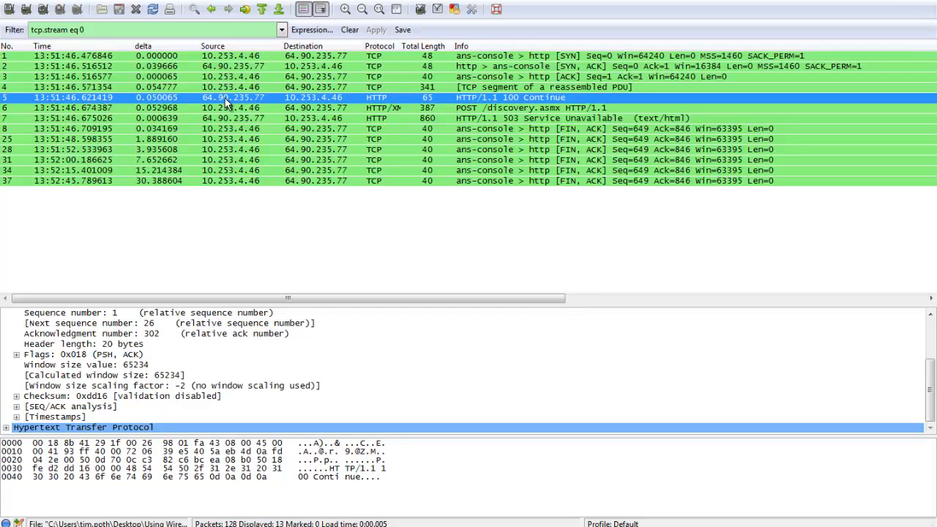
{"action": "left_click", "coordinate": [231, 112]}
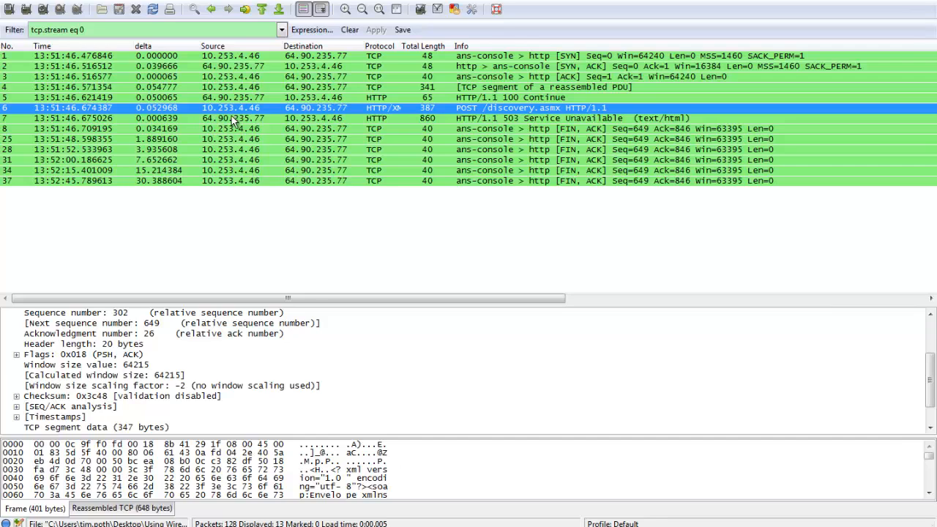
{"action": "left_click", "coordinate": [232, 120]}
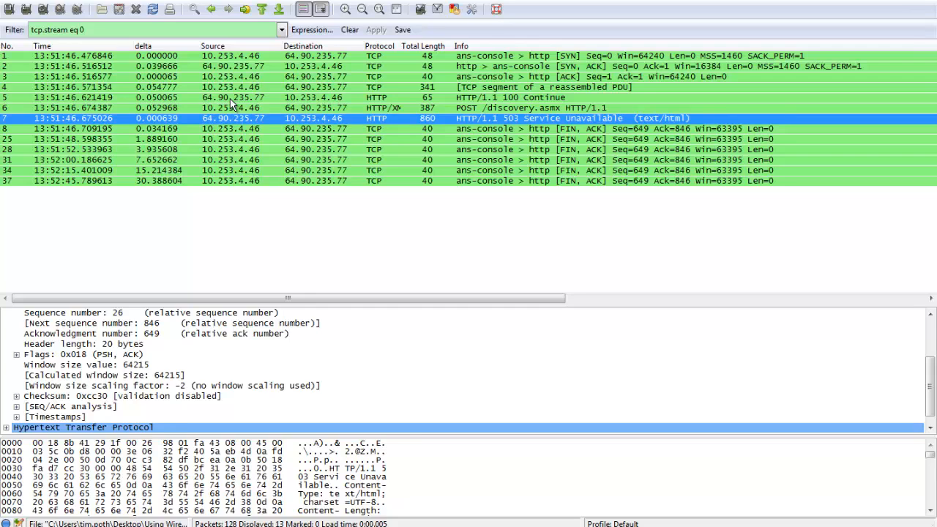
{"action": "left_click", "coordinate": [230, 100]}
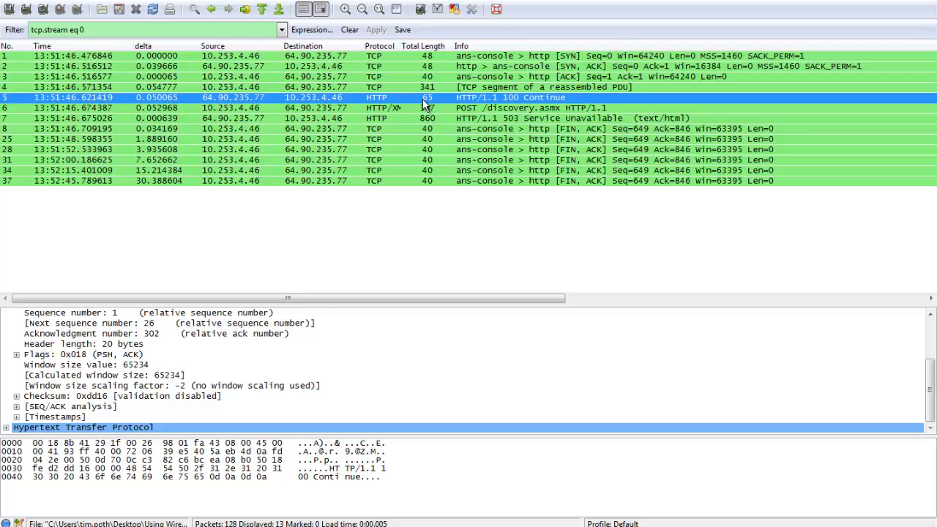
Select the 503 response in packet 7 and display its TCP stream content again.
{"action": "left_click", "coordinate": [438, 118]}
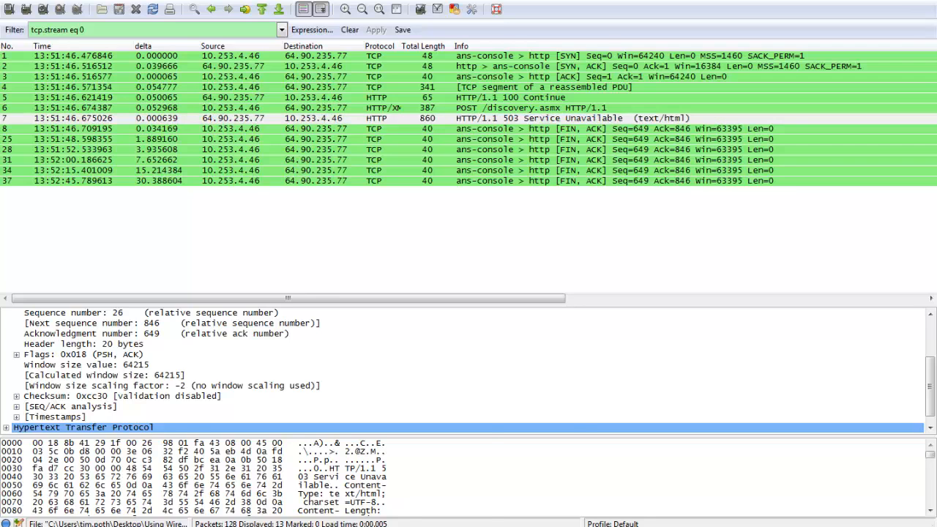
{"action": "left_click", "coordinate": [408, 458]}
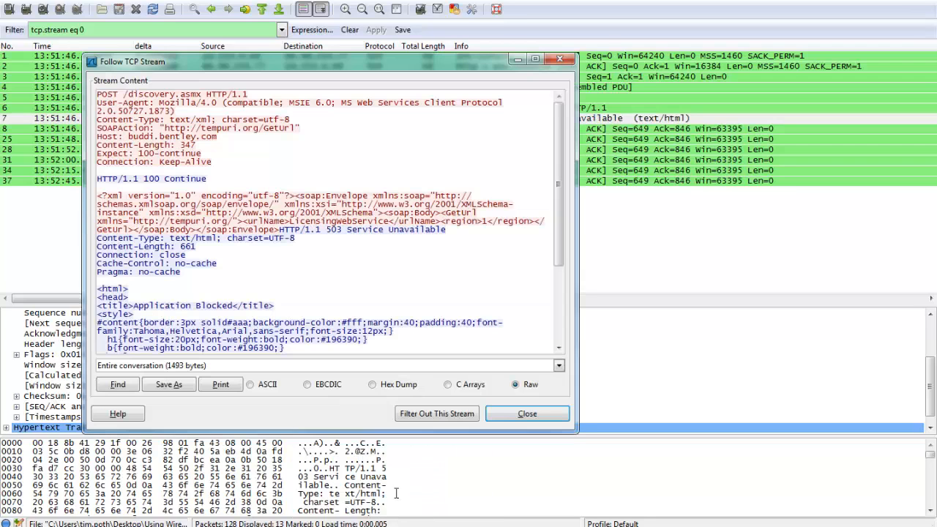
Maximize the TCP stream content window and highlight the 503 response's HTML page and its title line for reading.
{"action": "left_click", "coordinate": [537, 59]}
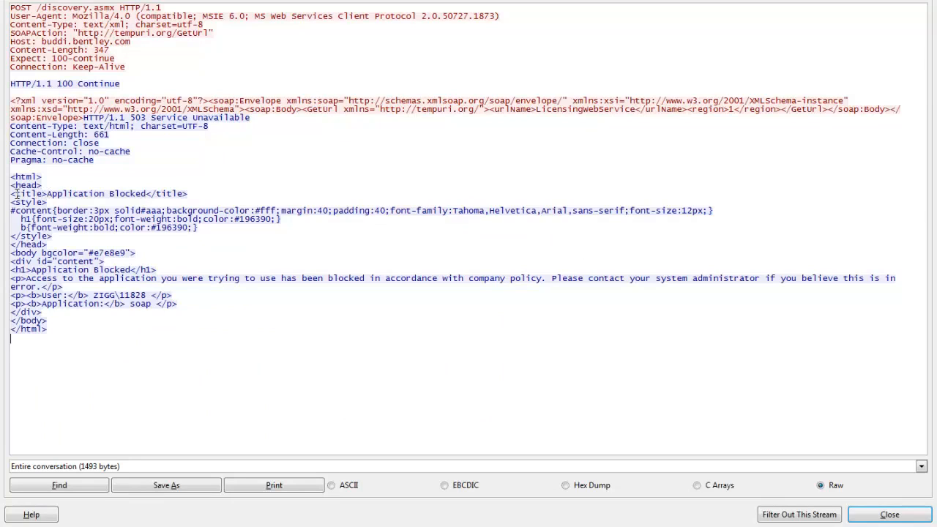
{"action": "left_click_drag", "start_coordinate": [15, 193], "coordinate": [199, 193]}
{"action": "left_click_drag", "start_coordinate": [12, 176], "coordinate": [221, 333]}
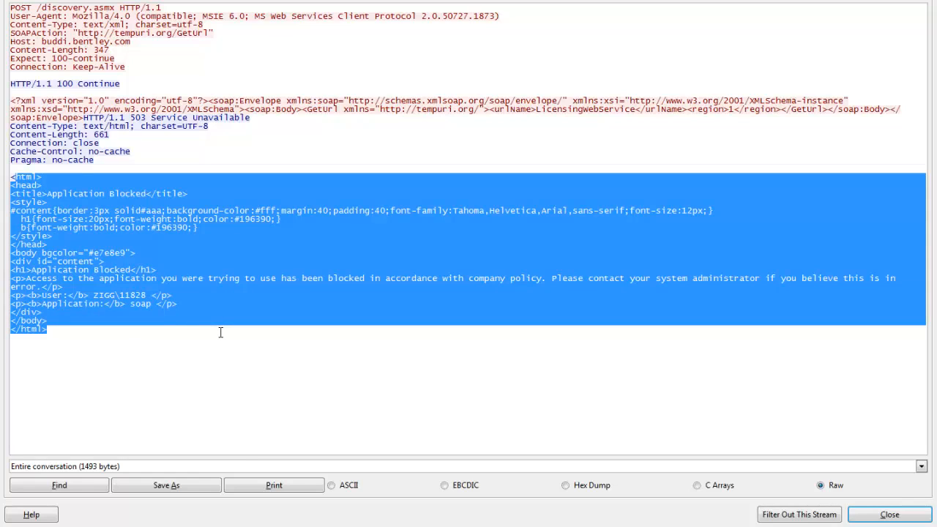
{"action": "left_click", "coordinate": [218, 319]}
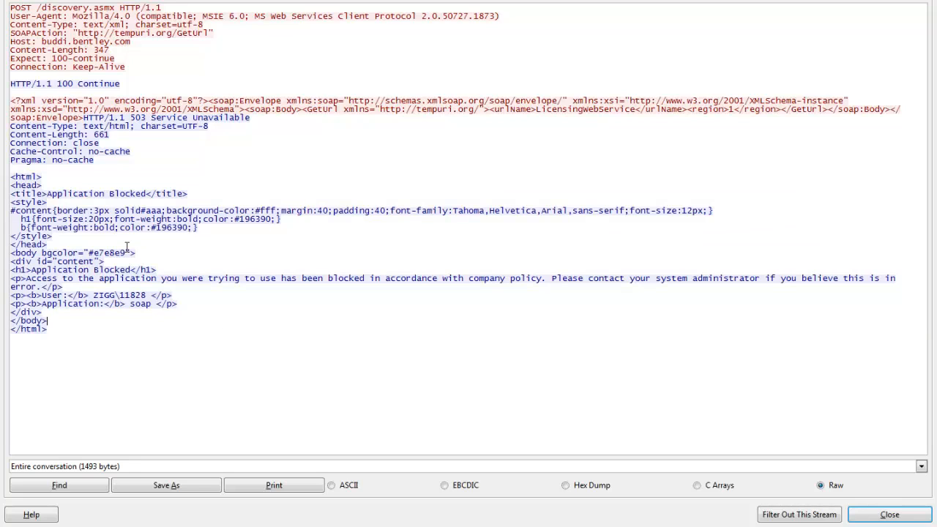
{"action": "left_click_drag", "start_coordinate": [11, 193], "coordinate": [209, 192]}
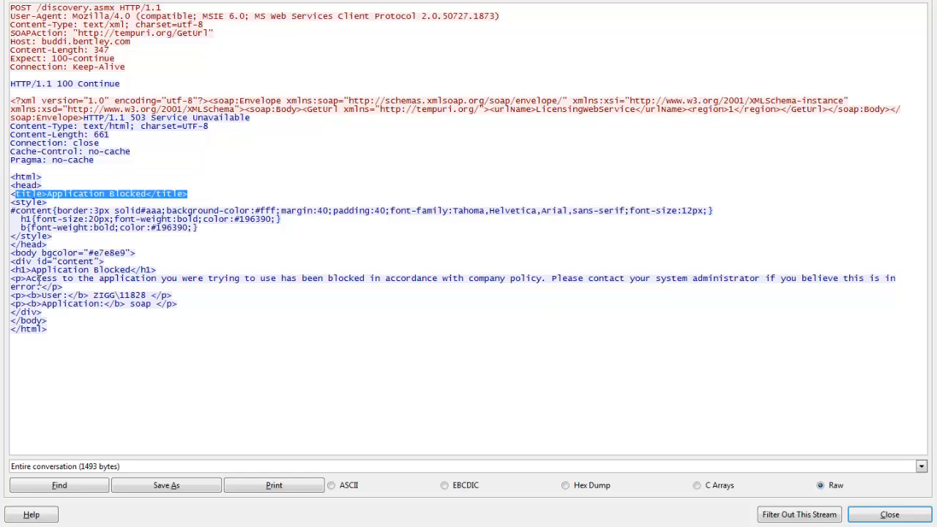
Highlight the access message, user value and application line in the 503 page's body, and close the stream content.
{"action": "left_click_drag", "start_coordinate": [25, 279], "coordinate": [543, 279]}
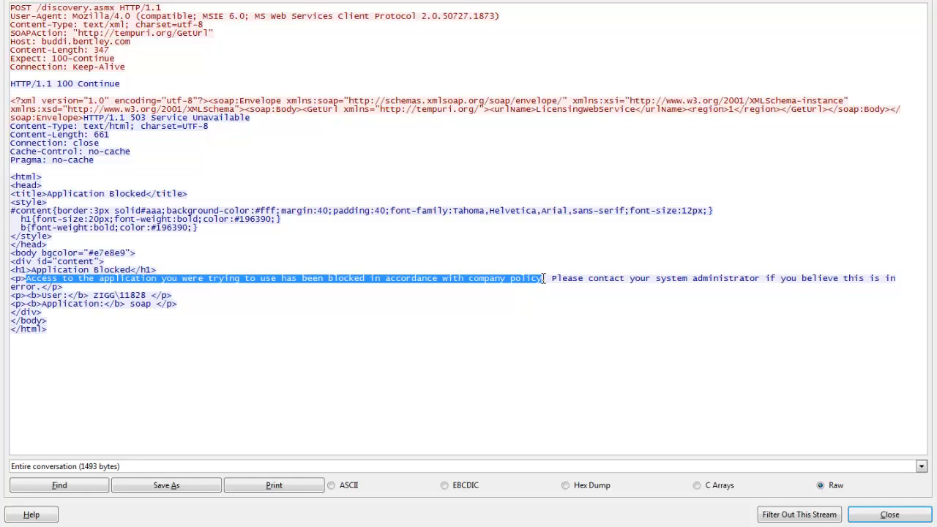
{"action": "left_click_drag", "start_coordinate": [544, 278], "coordinate": [711, 286]}
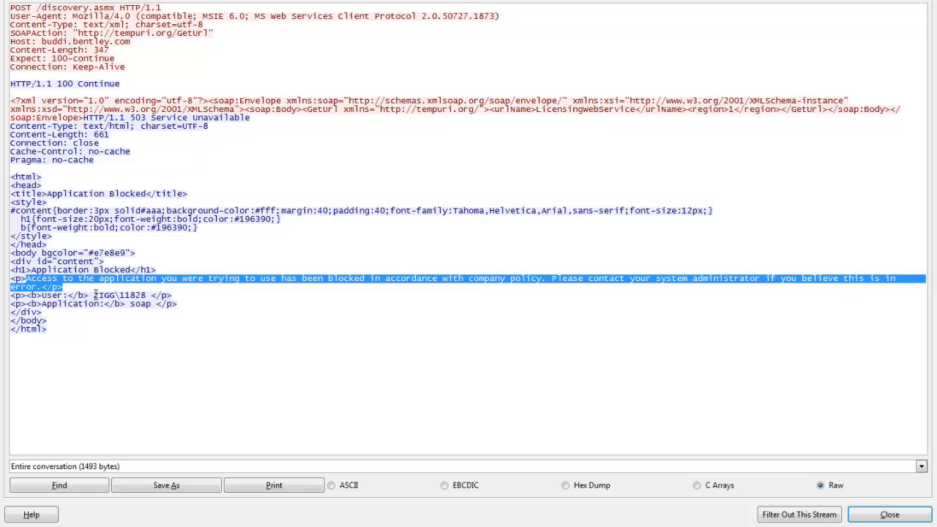
{"action": "left_click_drag", "start_coordinate": [93, 294], "coordinate": [149, 296]}
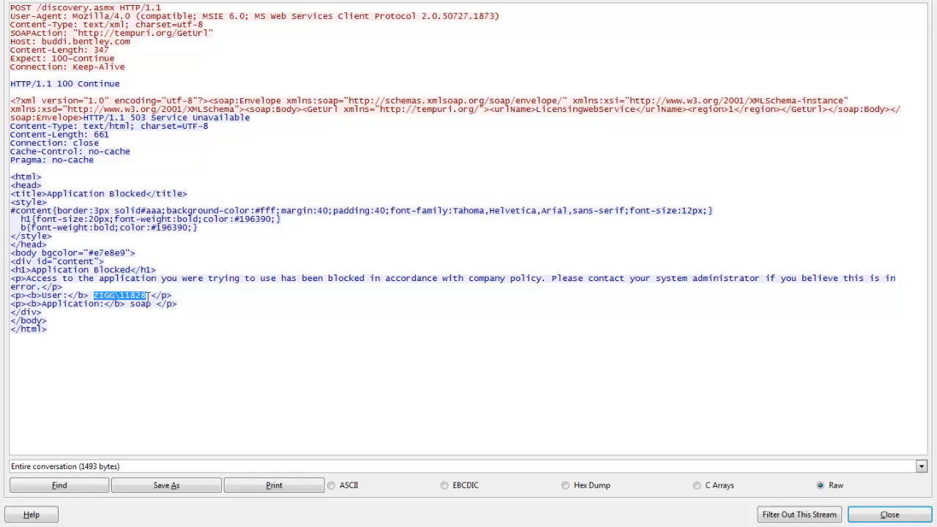
{"action": "left_click_drag", "start_coordinate": [41, 303], "coordinate": [180, 303]}
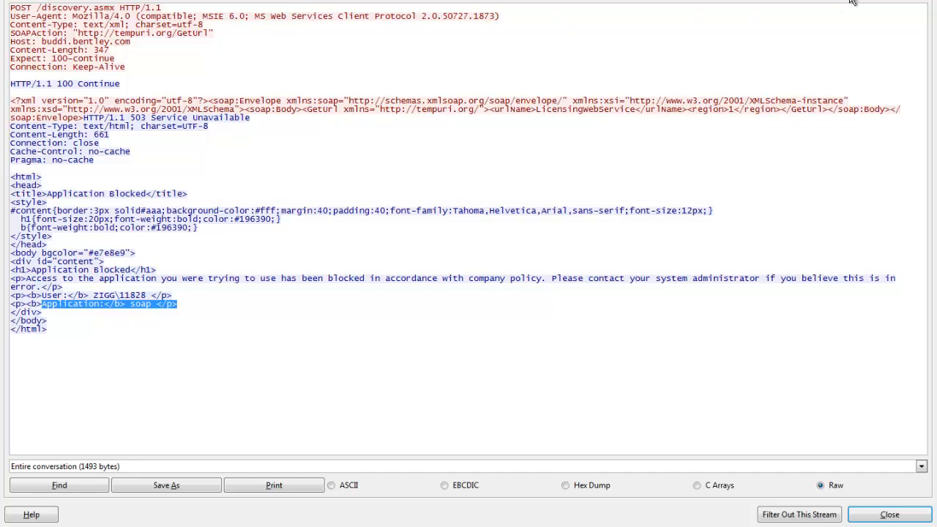
{"action": "key", "text": "Escape"}
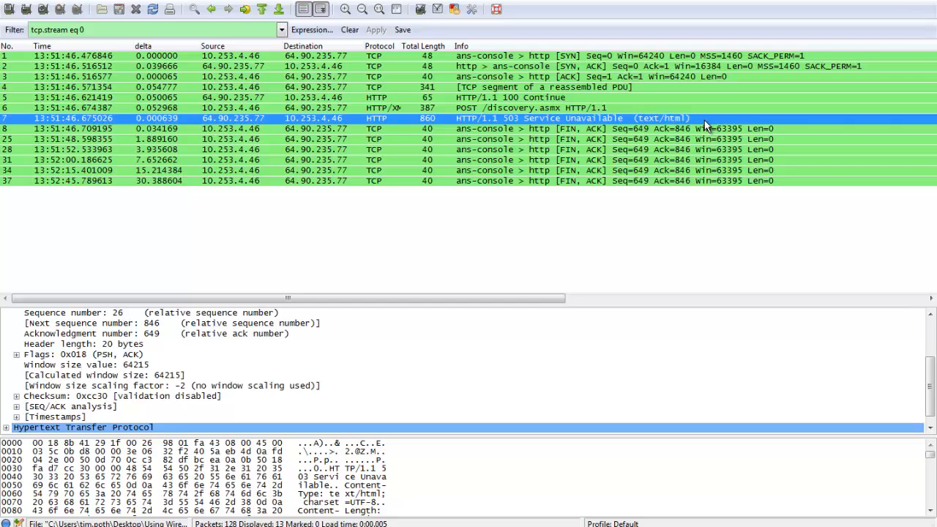
Step through the FIN, ACK packets 8, 25, 28, 31, 34 and 37 that follow the 503 response.
{"action": "left_click", "coordinate": [319, 132]}
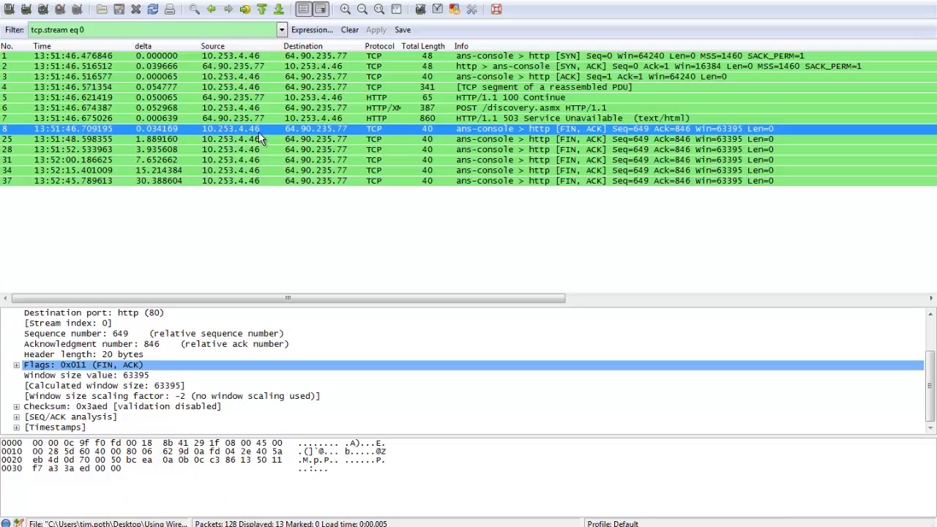
{"action": "left_click", "coordinate": [343, 139]}
{"action": "left_click", "coordinate": [342, 150]}
{"action": "left_click", "coordinate": [342, 159]}
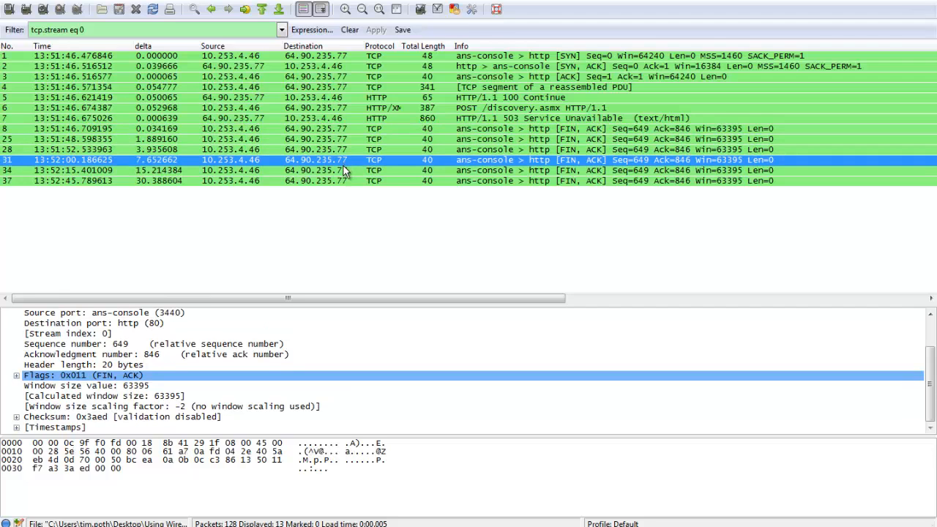
{"action": "left_click", "coordinate": [342, 169]}
{"action": "left_click", "coordinate": [343, 180]}
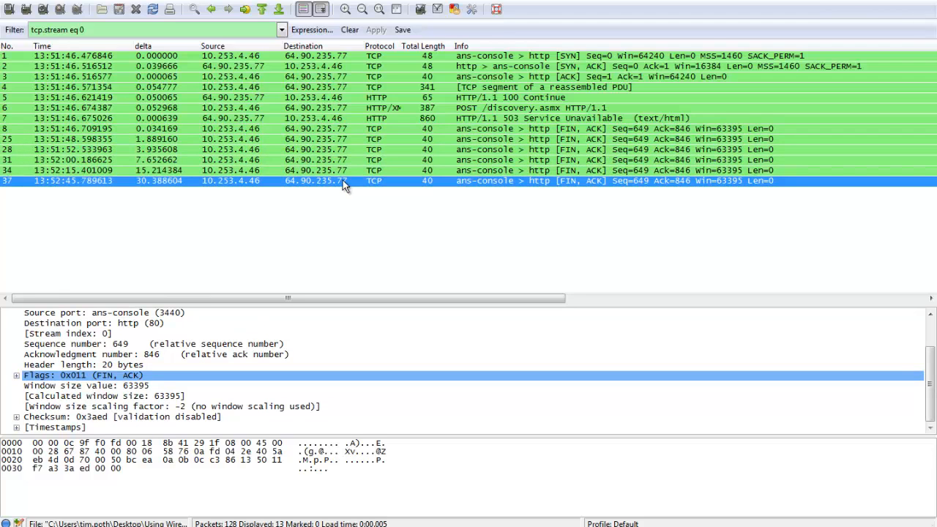
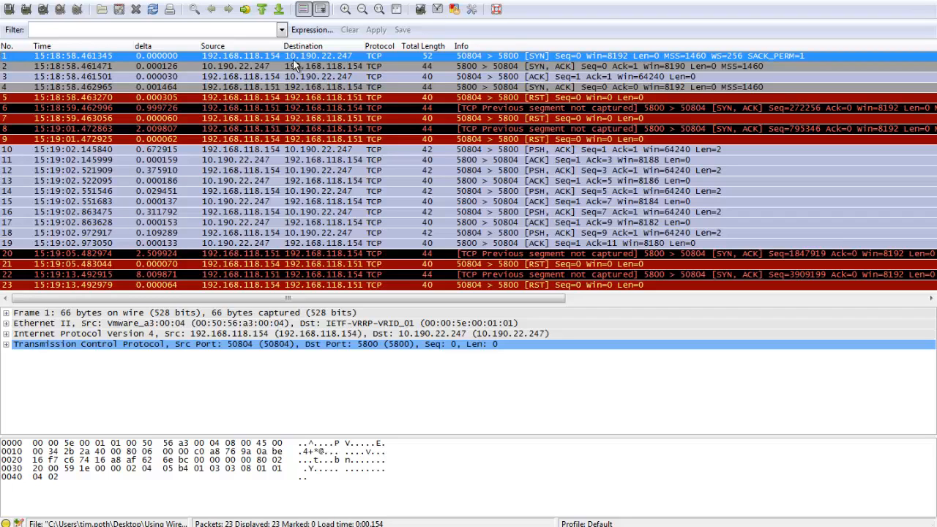
Step through the tail capture's handshake in packets 2 and 3, then the SYN, ACK and RST packets 4, 5, 6 and 8 involving 192.168.118.151.
{"action": "left_click", "coordinate": [345, 65]}
{"action": "left_click", "coordinate": [345, 76]}
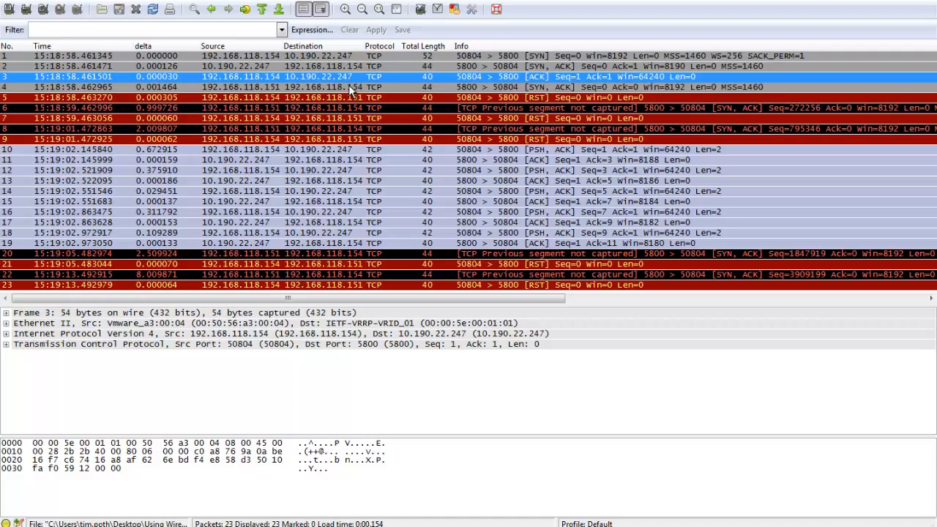
{"action": "left_click", "coordinate": [351, 87]}
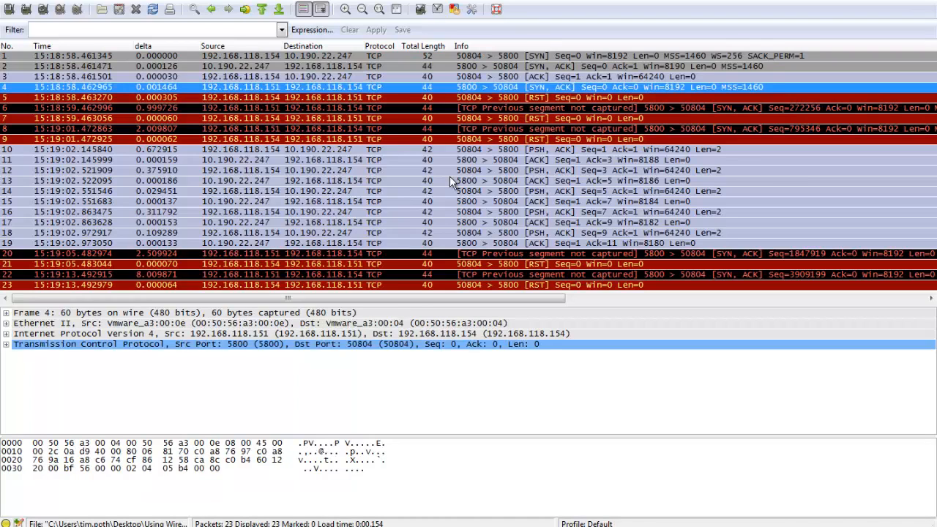
{"action": "left_click", "coordinate": [289, 97]}
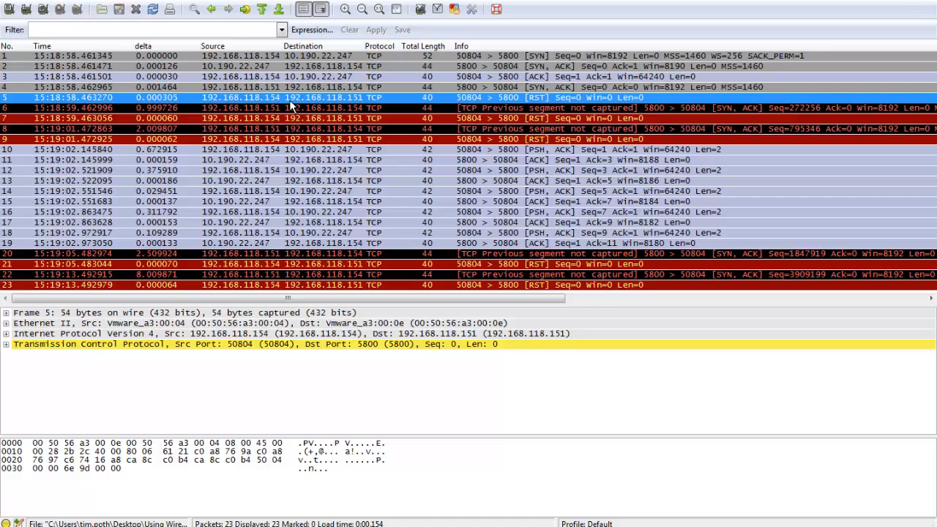
{"action": "key", "text": "Down"}
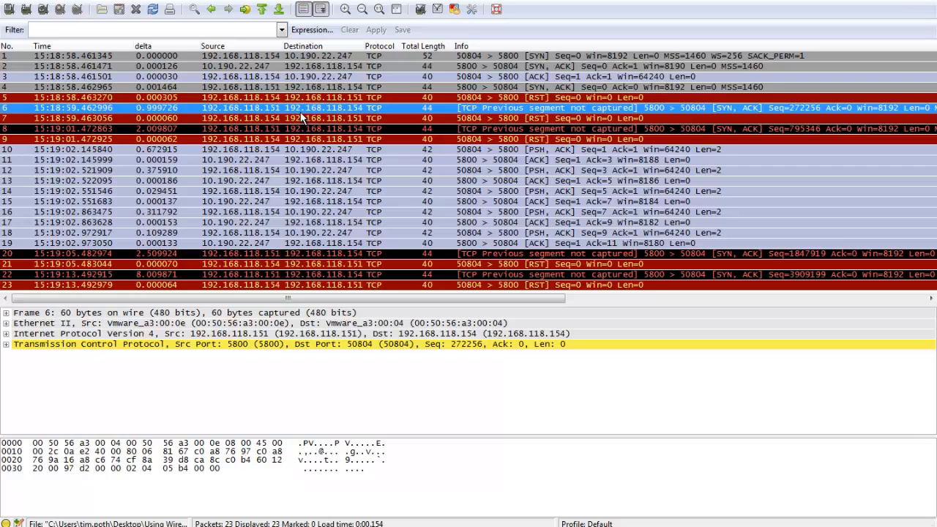
{"action": "left_click", "coordinate": [303, 128]}
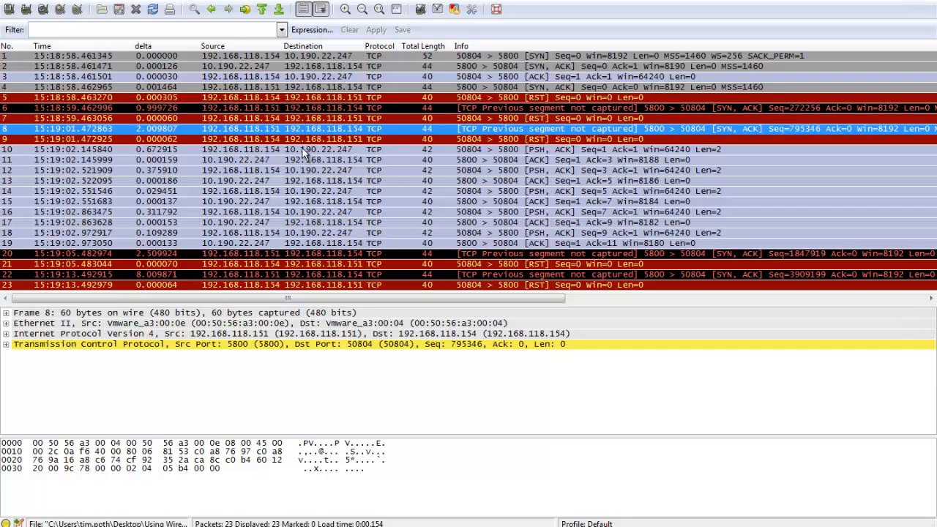
Compare packet 10's push to 10.190.22.247 with the acknowledgement in packet 11, and expand packet 10's data field.
{"action": "left_click", "coordinate": [304, 151]}
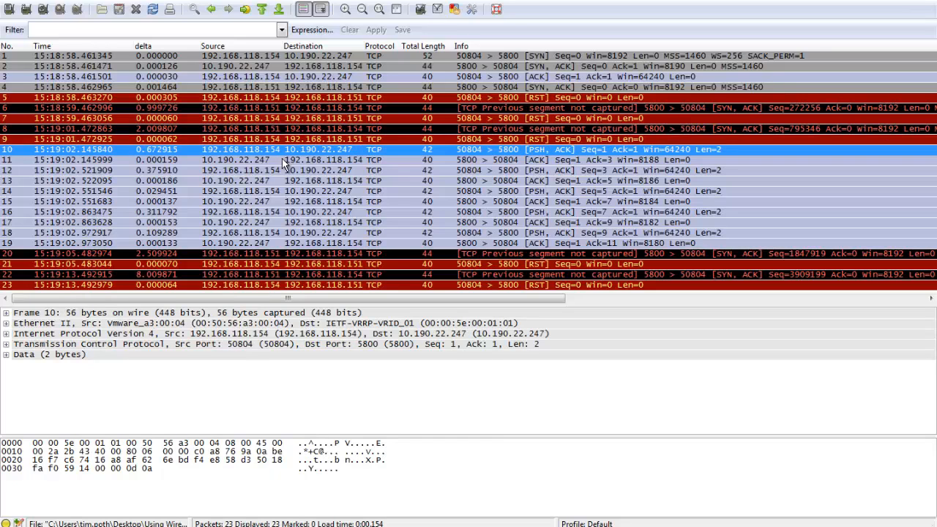
{"action": "left_click", "coordinate": [282, 158]}
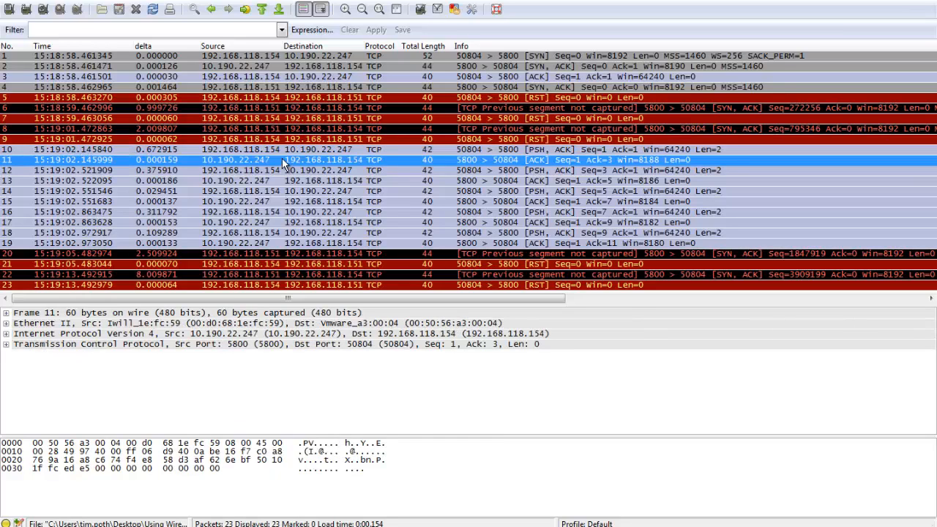
{"action": "left_click", "coordinate": [292, 151]}
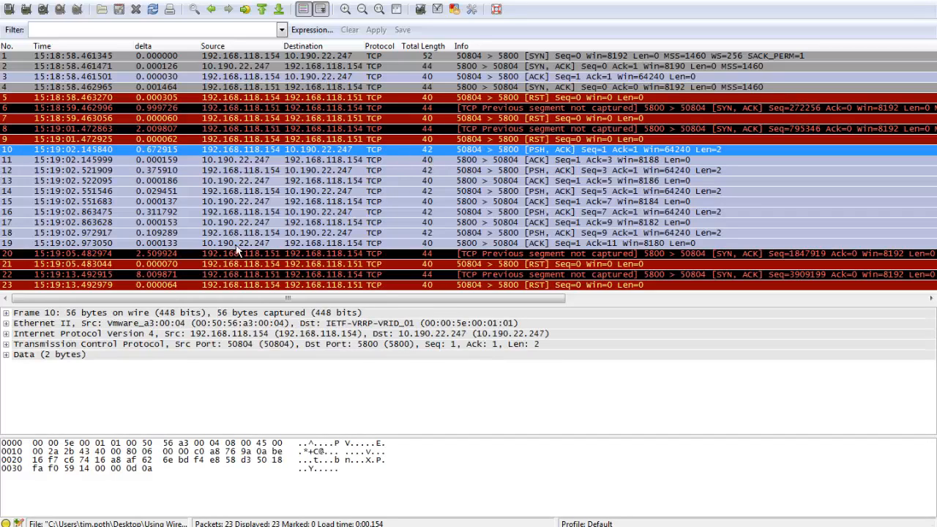
{"action": "double_click", "coordinate": [141, 356]}
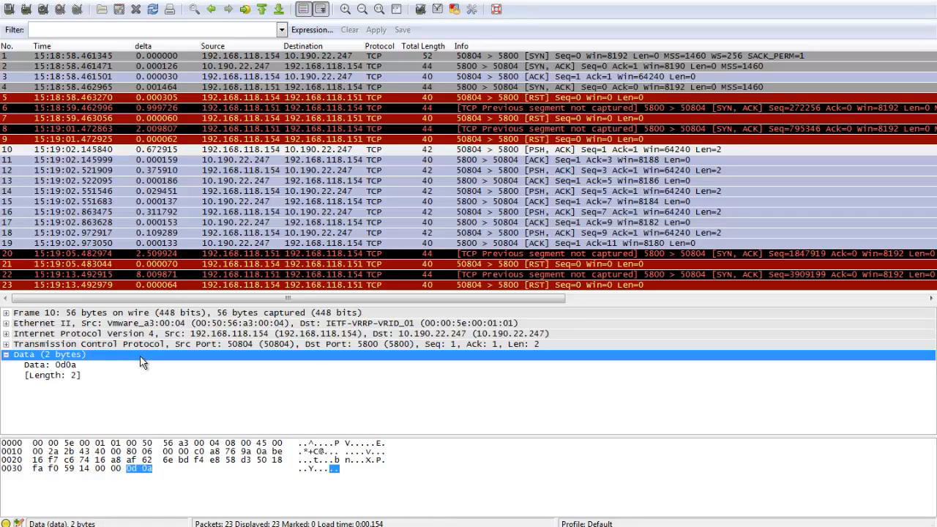
Step through the rest of the exchange with 10.190.22.247 in packets 11 to 19, ending on the SYN, ACK in packet 20.
{"action": "left_click", "coordinate": [303, 160]}
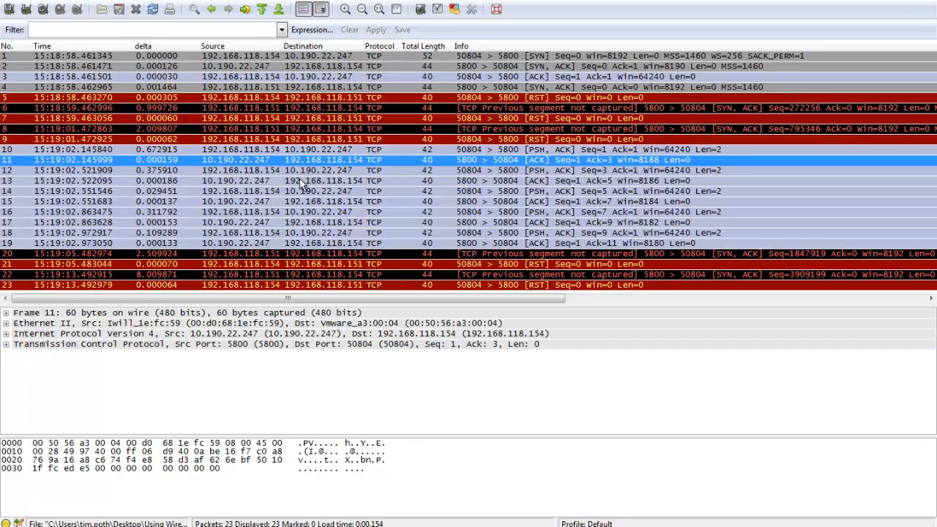
{"action": "left_click", "coordinate": [300, 178]}
{"action": "left_click", "coordinate": [298, 201]}
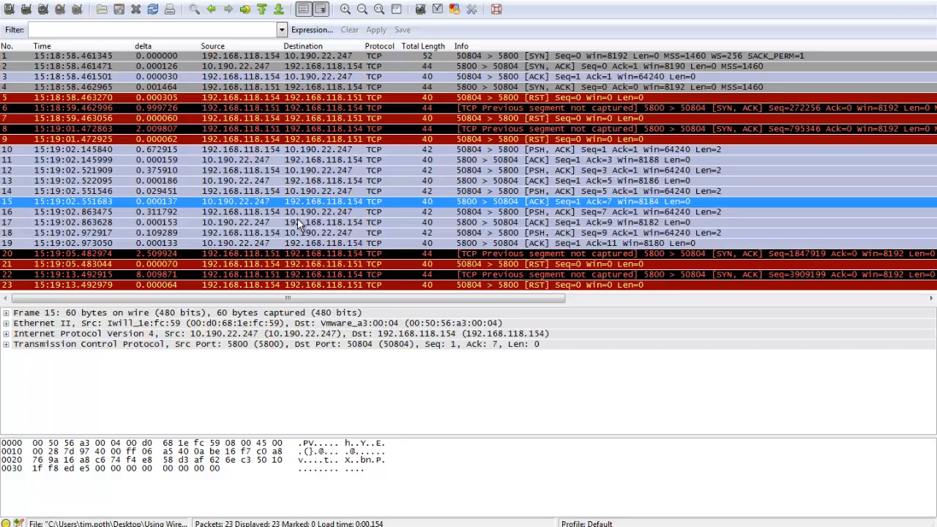
{"action": "left_click", "coordinate": [298, 221]}
{"action": "left_click", "coordinate": [300, 233]}
{"action": "left_click", "coordinate": [301, 243]}
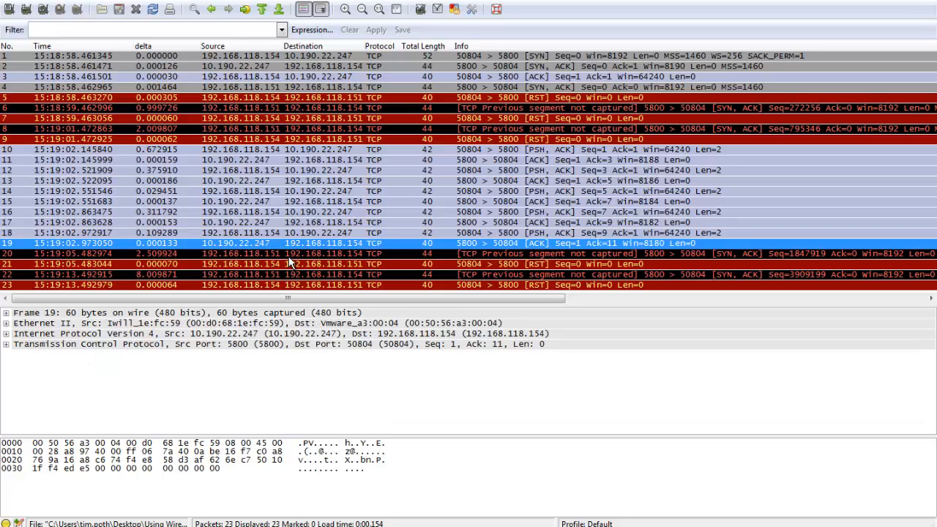
{"action": "left_click", "coordinate": [290, 257]}
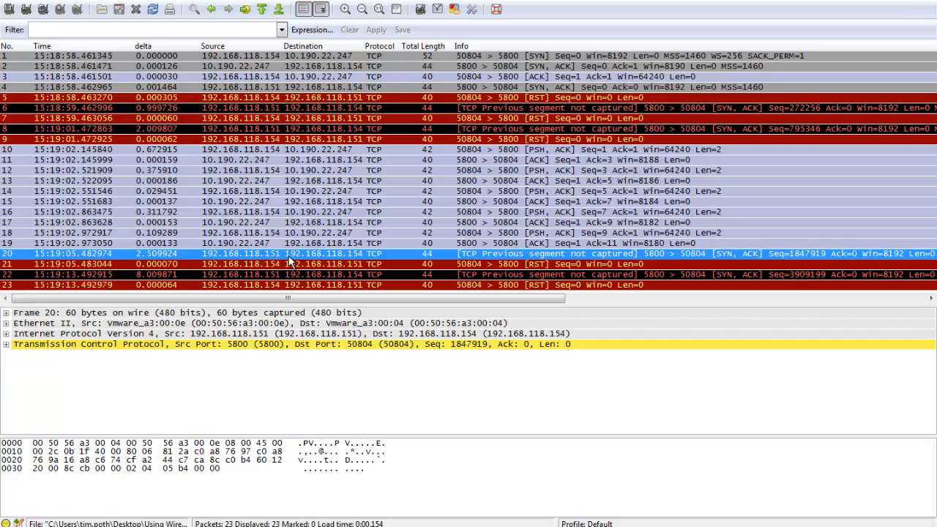
Switch to the head capture and examine the SYN, ACK, RST and repeated SYN in packets 2, 3 and 4.
{"action": "key", "text": "alt+Tab"}
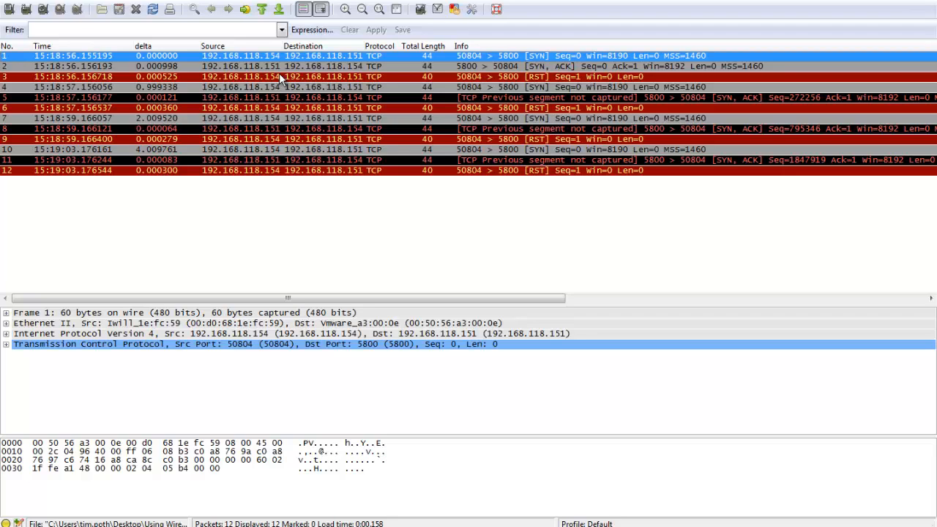
{"action": "left_click", "coordinate": [279, 67]}
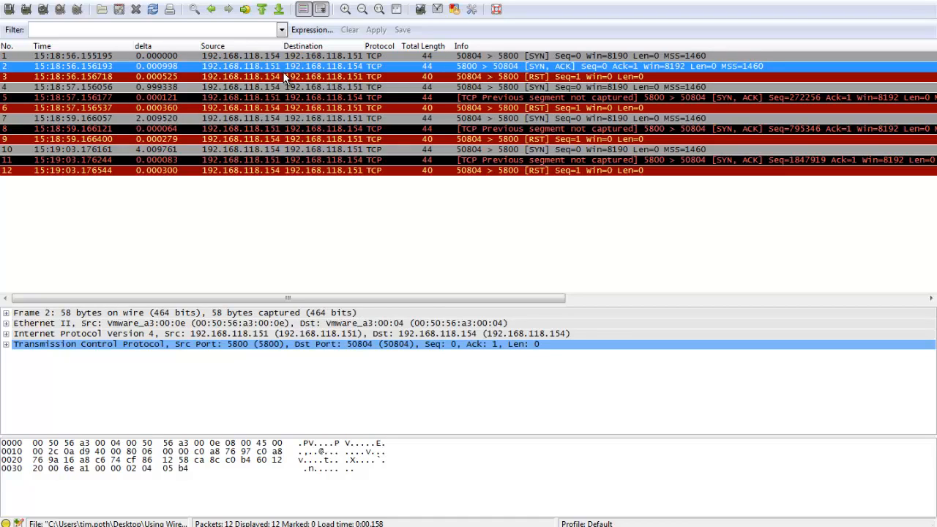
{"action": "left_click", "coordinate": [287, 76]}
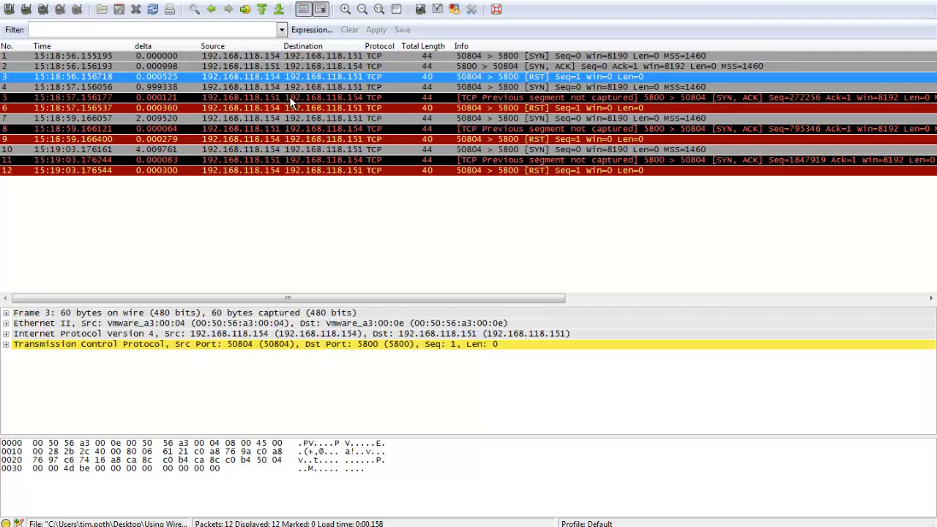
{"action": "left_click", "coordinate": [287, 88]}
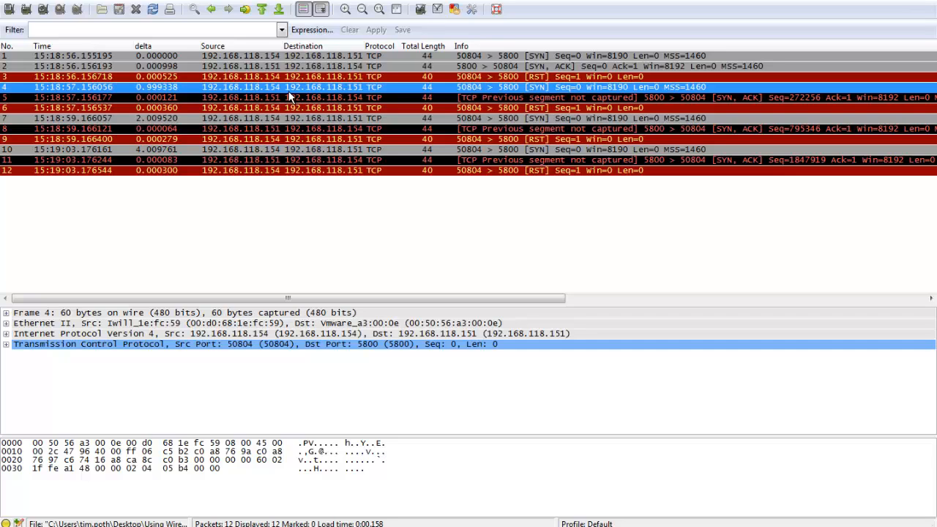
Compare the opening packets of the head and tail captures, finishing on the head capture's SYN, ACK in packet 2.
{"action": "left_click", "coordinate": [298, 59]}
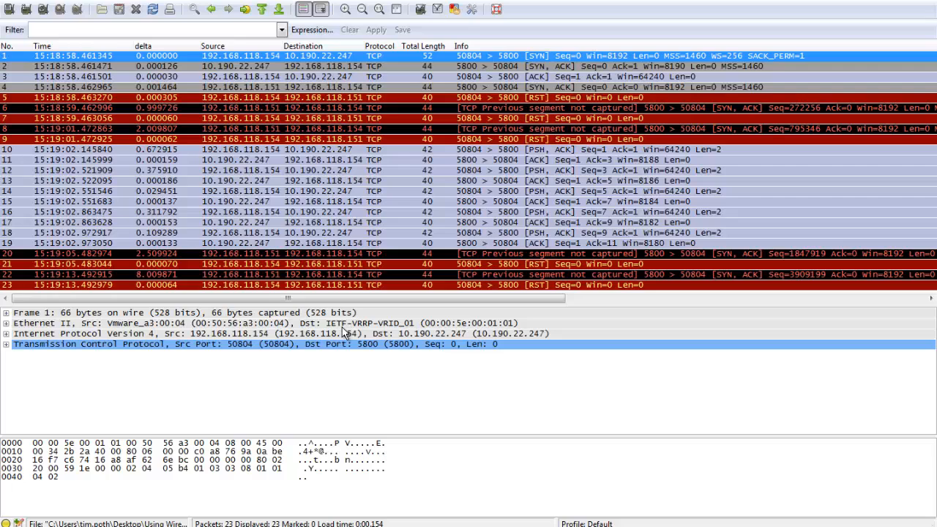
{"action": "left_click", "coordinate": [307, 161]}
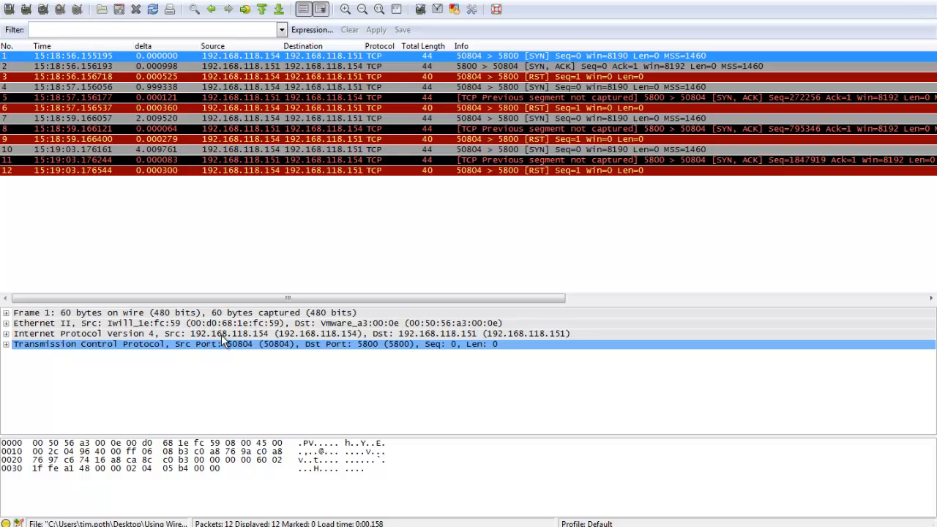
{"action": "left_click", "coordinate": [278, 67]}
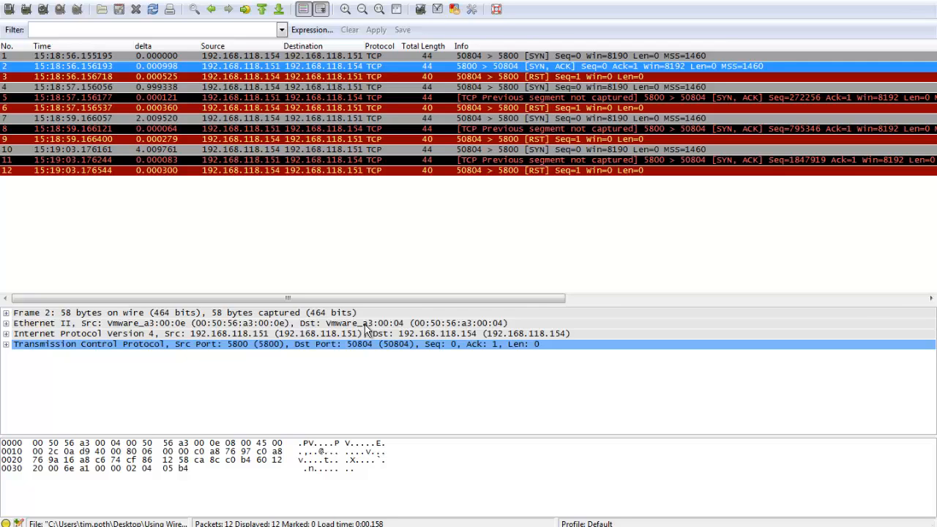
Switch to the PowerPoint slides and advance from the network layout through the Answer slide to "6 - PW file download fail".
{"action": "key", "text": "alt+Tab"}
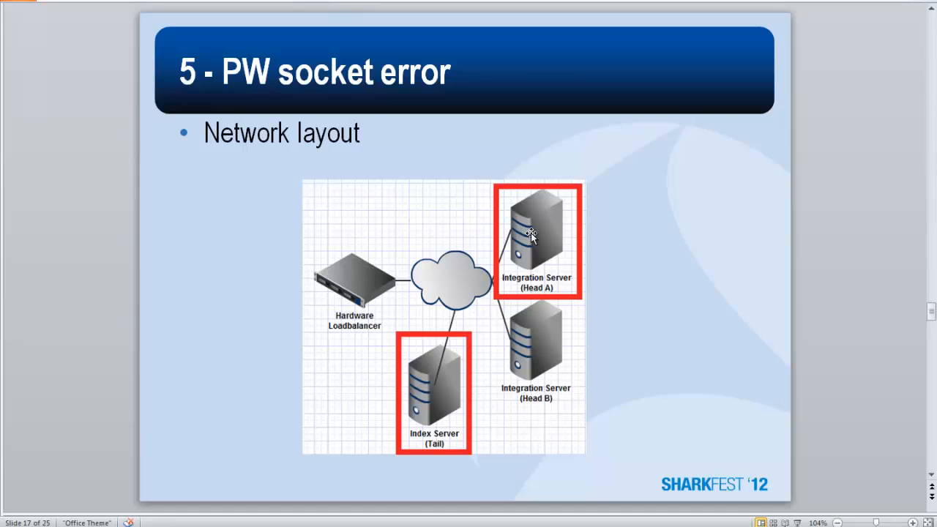
{"action": "scroll", "coordinate": [529, 232], "scroll_direction": "down", "scroll_amount": 1}
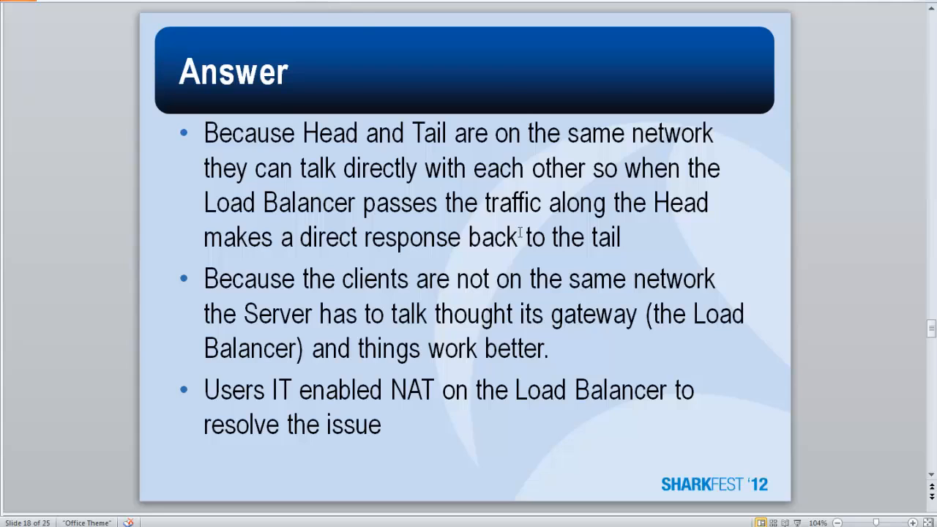
{"action": "key", "text": "Page_Down"}
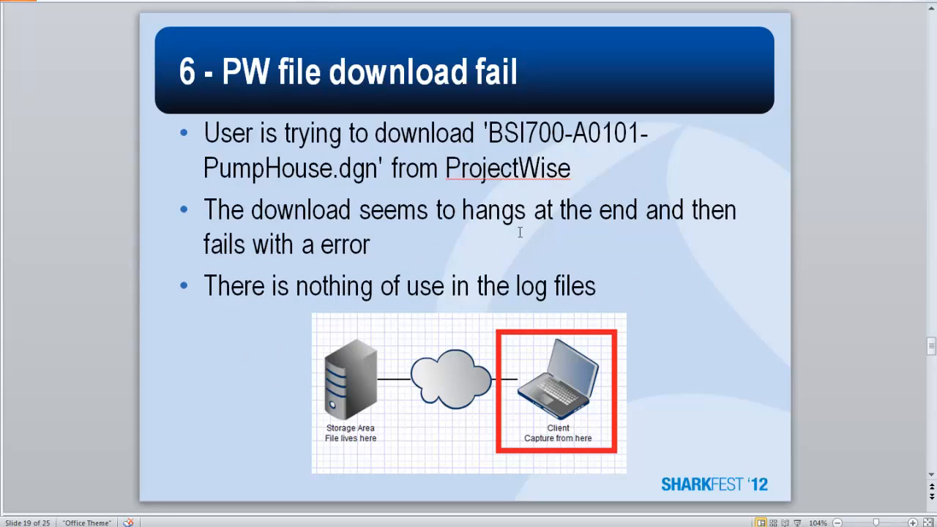
Select and copy the file name part PumpHouse.dgn from the first bullet of the slide.
{"action": "right_click", "coordinate": [342, 526]}
{"action": "left_click", "coordinate": [357, 506]}
{"action": "left_click_drag", "start_coordinate": [203, 168], "coordinate": [378, 170]}
{"action": "key", "text": "ctrl+c"}
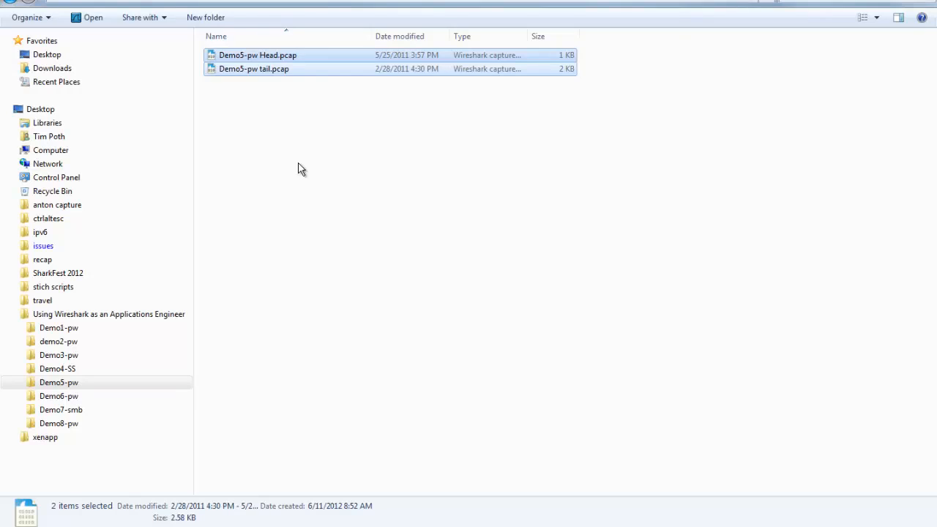
Open demo6-pw client.pcap from the Demo6-pw folder in Wireshark and apply the display filter tcp.port eq 5800.
{"action": "left_click", "coordinate": [70, 397]}
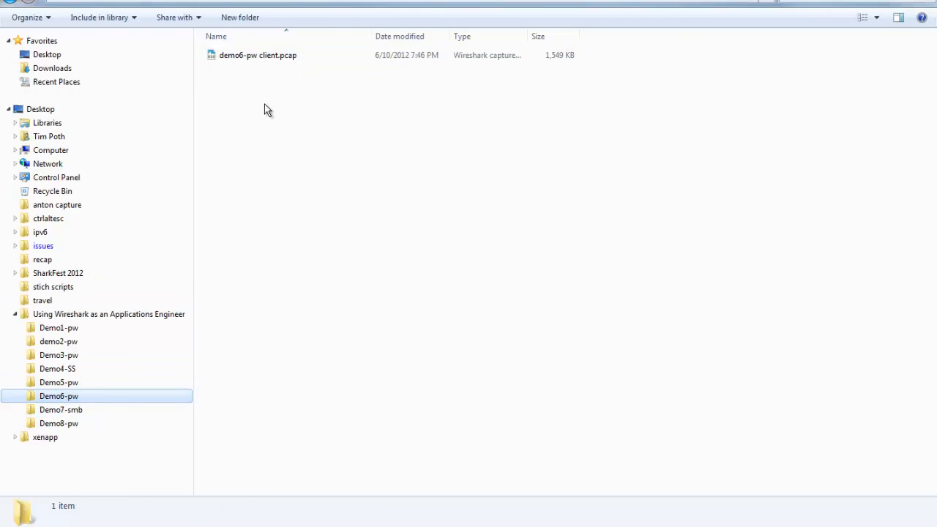
{"action": "double_click", "coordinate": [263, 56]}
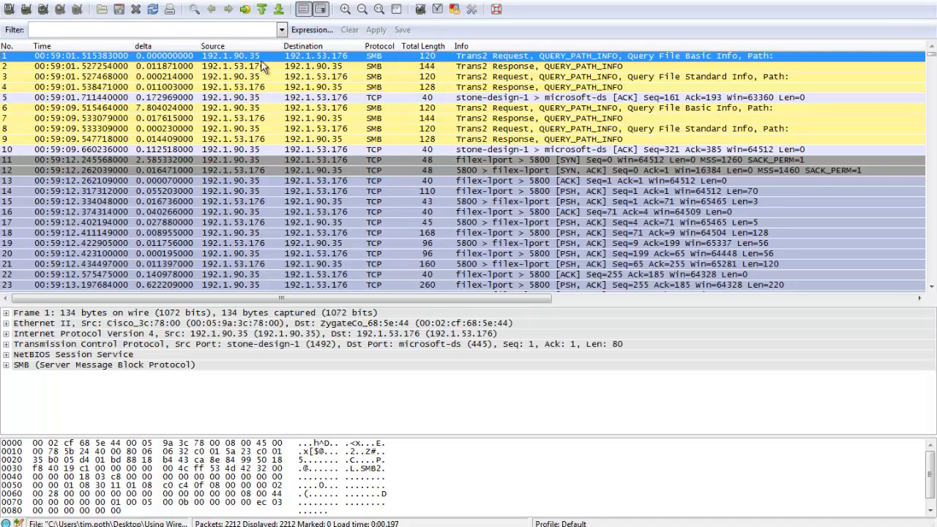
{"action": "left_click", "coordinate": [216, 30]}
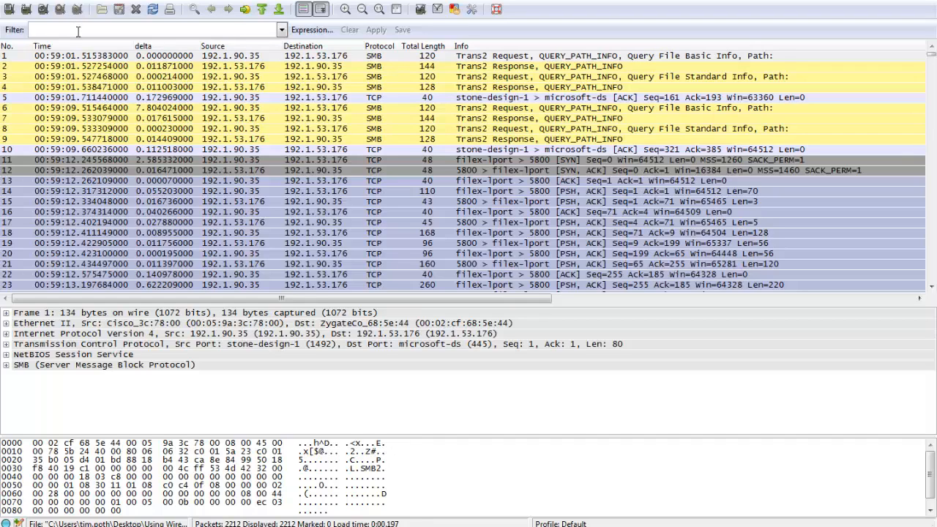
{"action": "type", "text": "tcp.port eq 5800"}
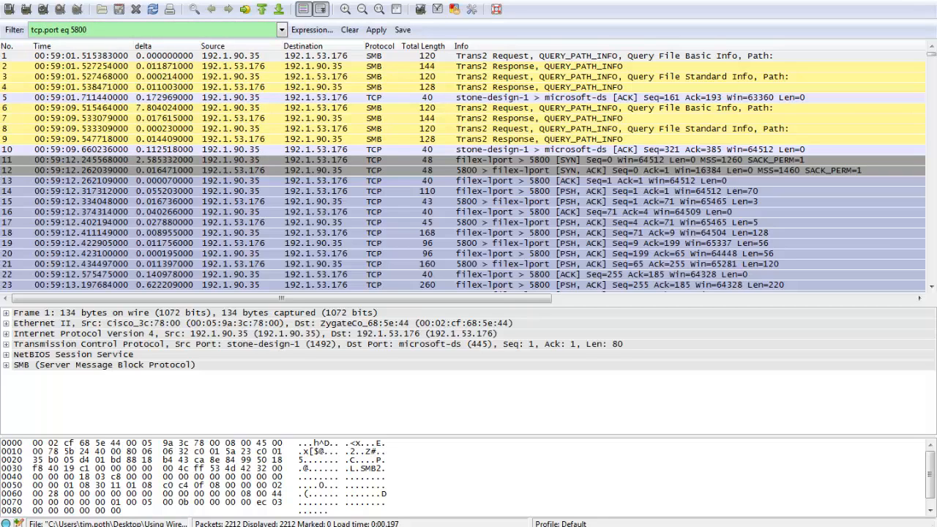
{"action": "key", "text": "Return"}
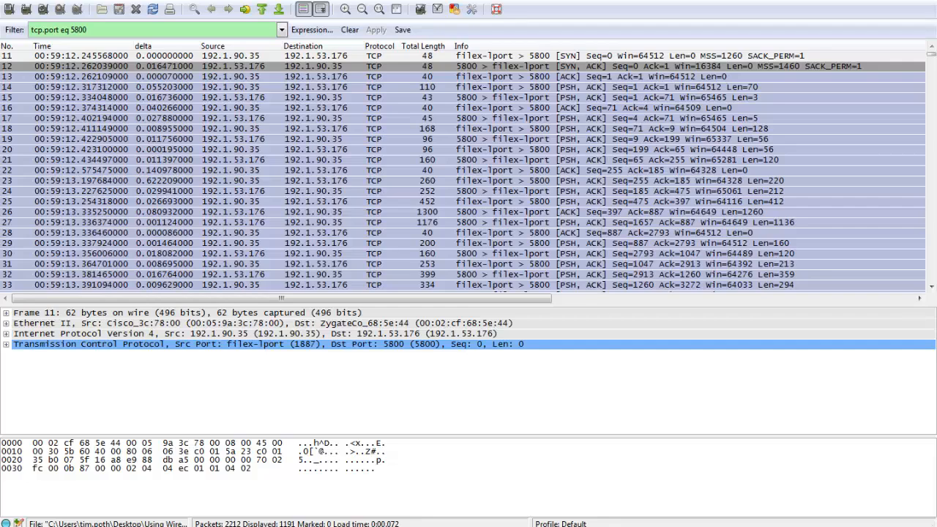
Search downward through the packet bytes for the string PumpHouse.dgn, starting from the first filtered packet.
{"action": "left_click", "coordinate": [220, 55]}
{"action": "key", "text": "ctrl+f"}
{"action": "key", "text": "ctrl+v"}
{"action": "left_click", "coordinate": [188, 61]}
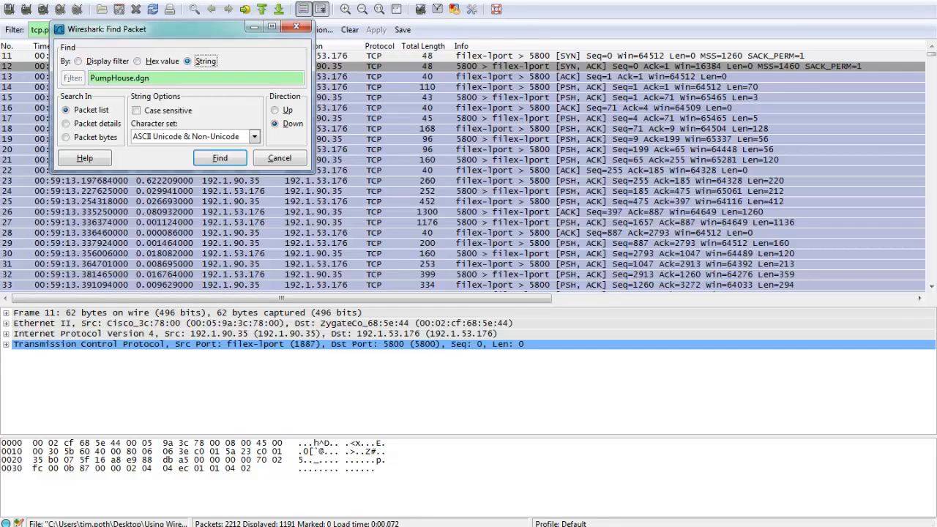
{"action": "left_click", "coordinate": [94, 137]}
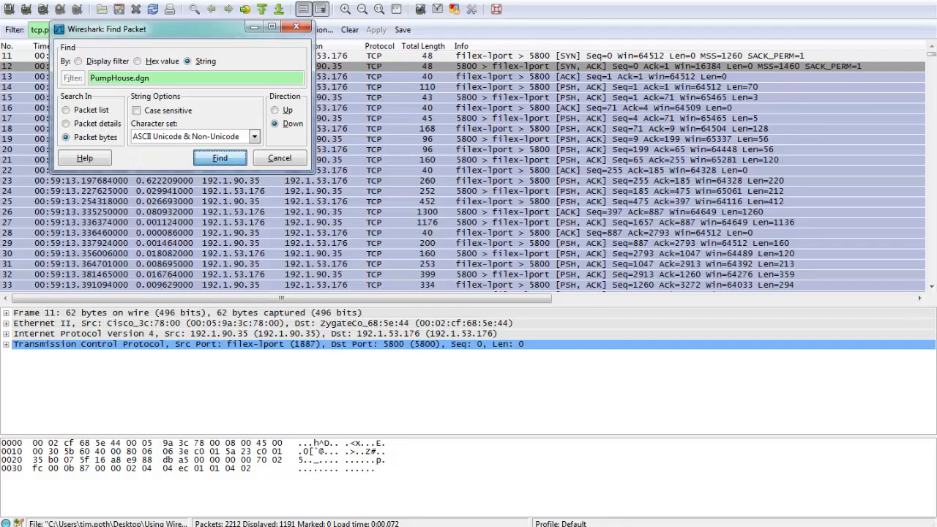
{"action": "left_click", "coordinate": [219, 158]}
{"action": "scroll", "coordinate": [293, 476], "scroll_direction": "up", "scroll_amount": 5}
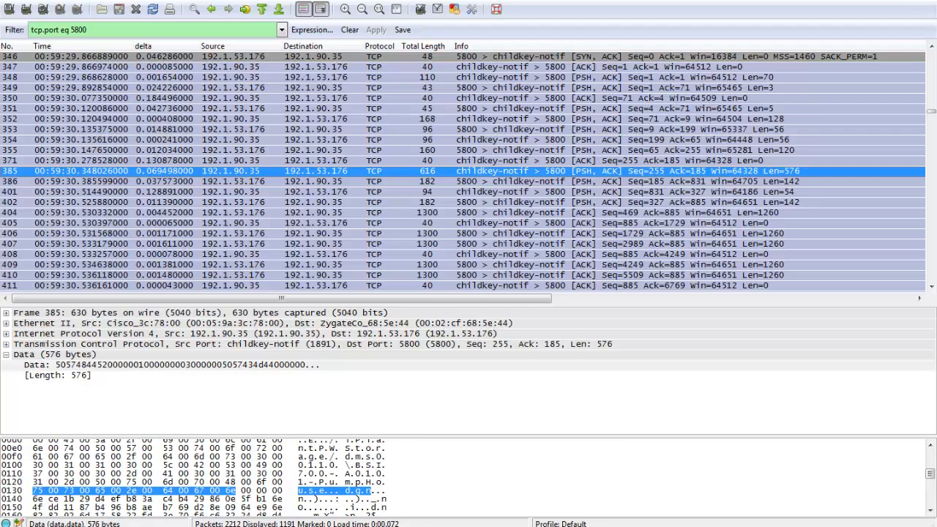
Follow the TCP stream of the packet containing the file name, and close the stream content to leave only that conversation filtered.
{"action": "right_click", "coordinate": [424, 170]}
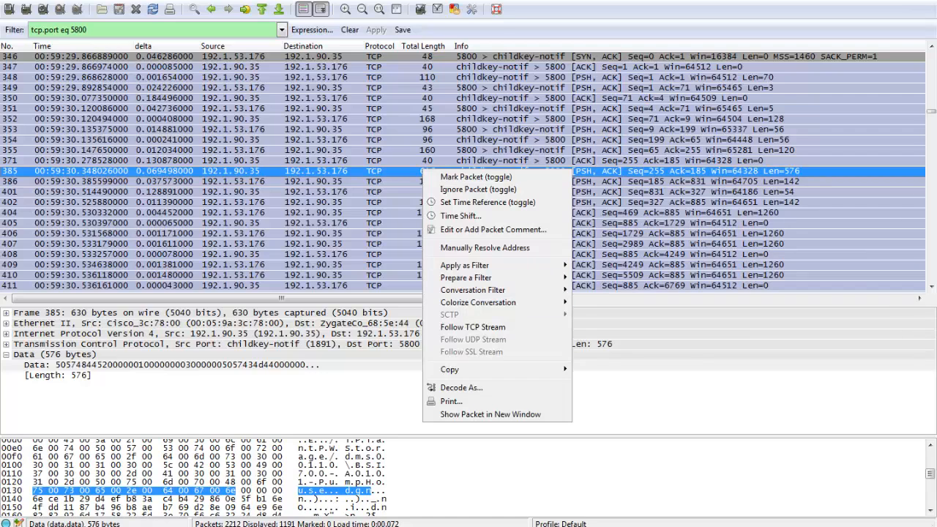
{"action": "left_click", "coordinate": [473, 328]}
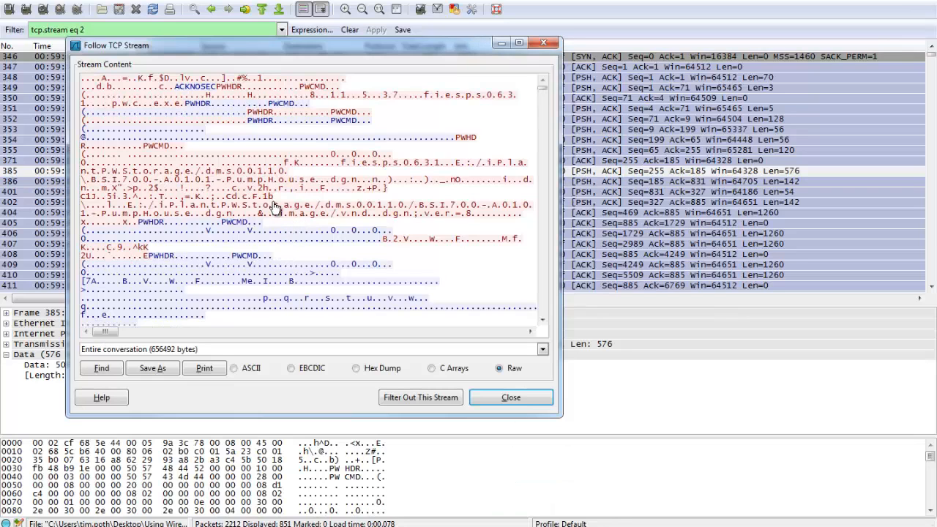
{"action": "key", "text": "Escape"}
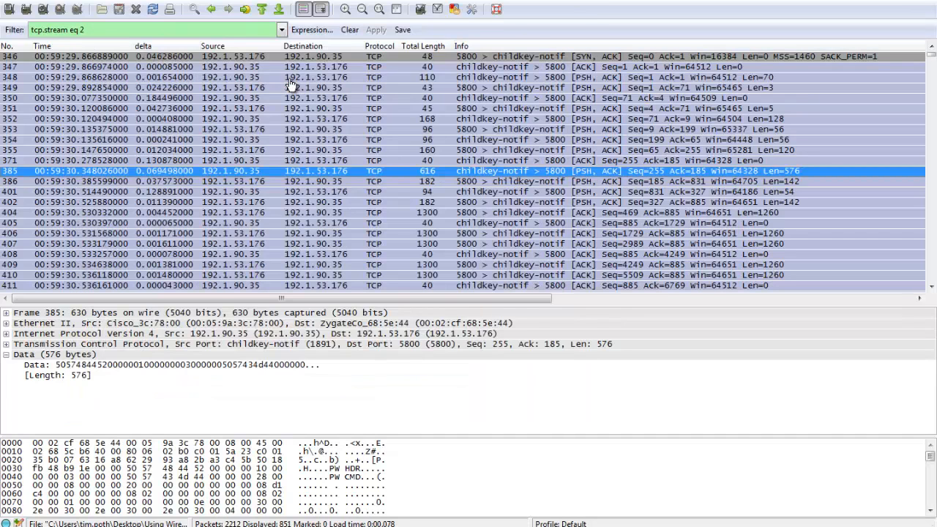
Examine the small packets exchanged just before the file name packet near the start of the filtered TCP stream.
{"action": "key", "text": "Up"}
{"action": "key", "text": "Up"}
{"action": "key", "text": "Up"}
{"action": "key", "text": "Up"}
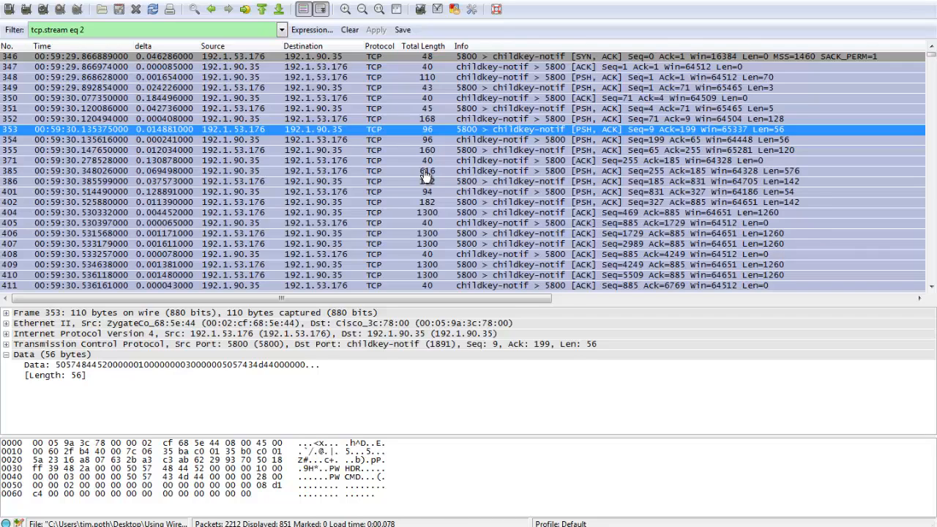
Examine the end of the filtered stream, stepping through its final data packets to the TCP Window Update packet.
{"action": "key", "text": "ctrl+End"}
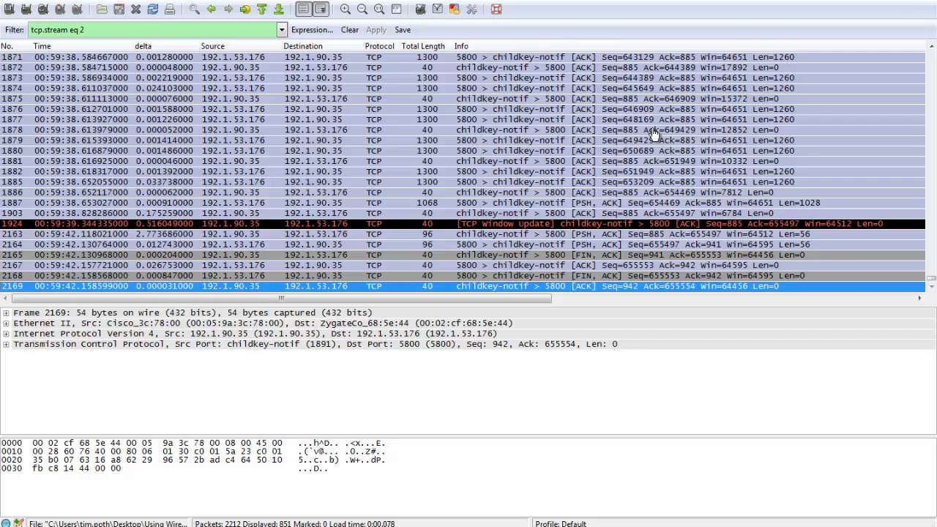
{"action": "key", "text": "Page_Up"}
{"action": "key", "text": "Down"}
{"action": "key", "text": "Down"}
{"action": "key", "text": "Down"}
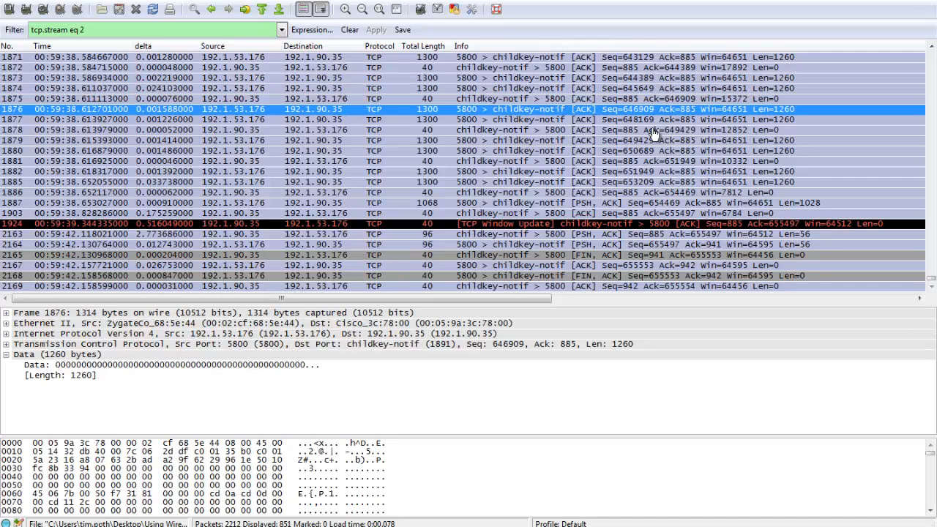
{"action": "key", "text": "Down"}
{"action": "key", "text": "Down"}
{"action": "key", "text": "Down"}
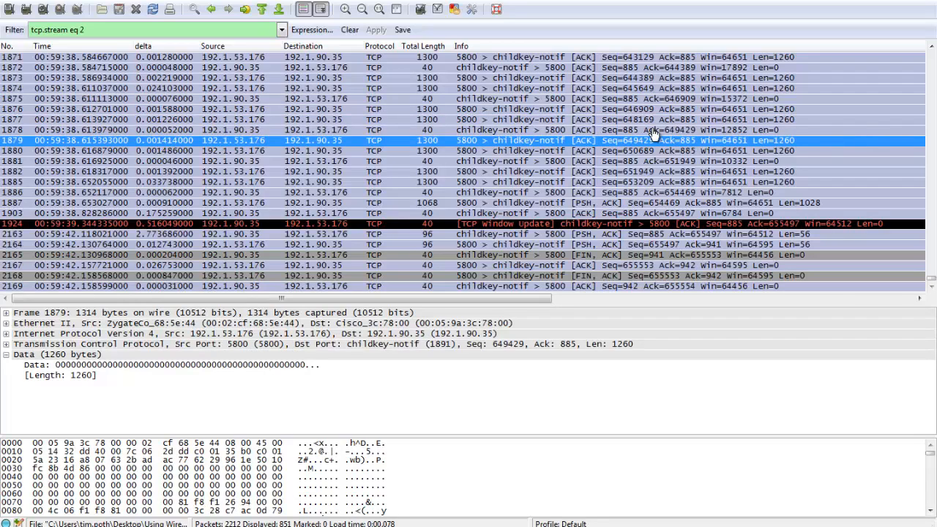
{"action": "key", "text": "Down"}
{"action": "key", "text": "Down"}
{"action": "key", "text": "Down"}
{"action": "key", "text": "Down"}
{"action": "key", "text": "Down"}
{"action": "key", "text": "Down"}
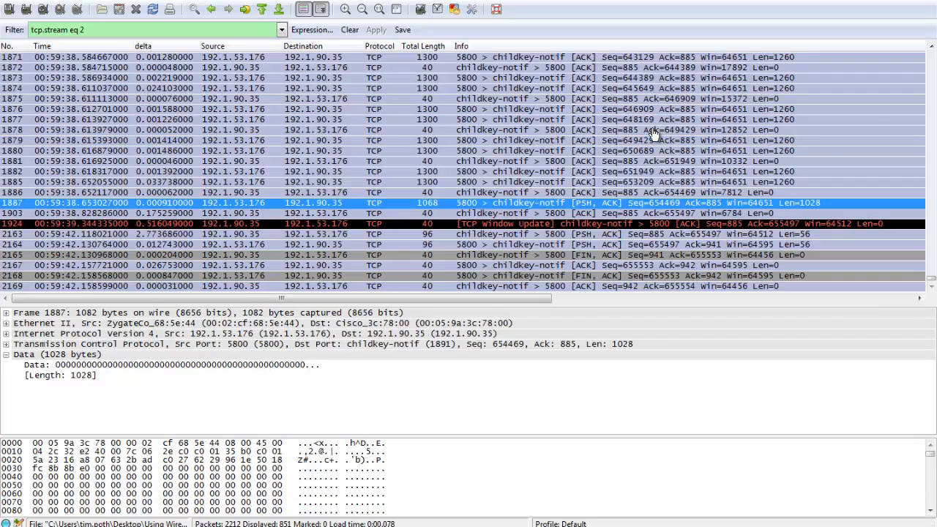
{"action": "key", "text": "Down"}
{"action": "key", "text": "Down"}
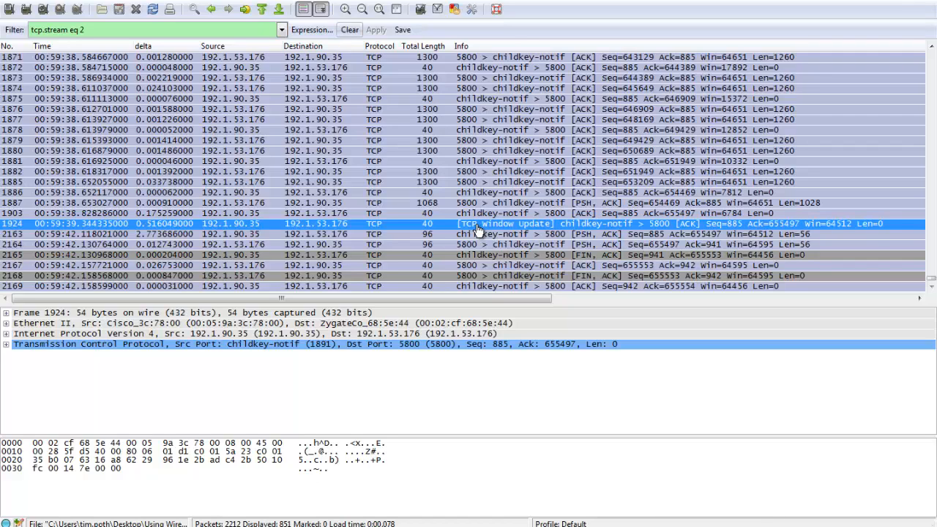
Clear the display filter and inspect the SMB Write AndX requests and responses that follow the TCP Window Update packet.
{"action": "left_click", "coordinate": [350, 30]}
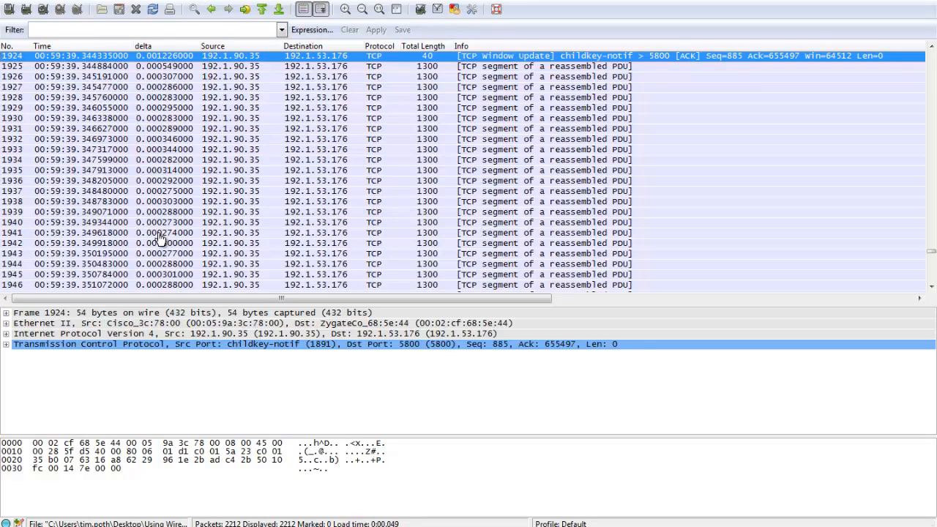
{"action": "key", "text": "Down"}
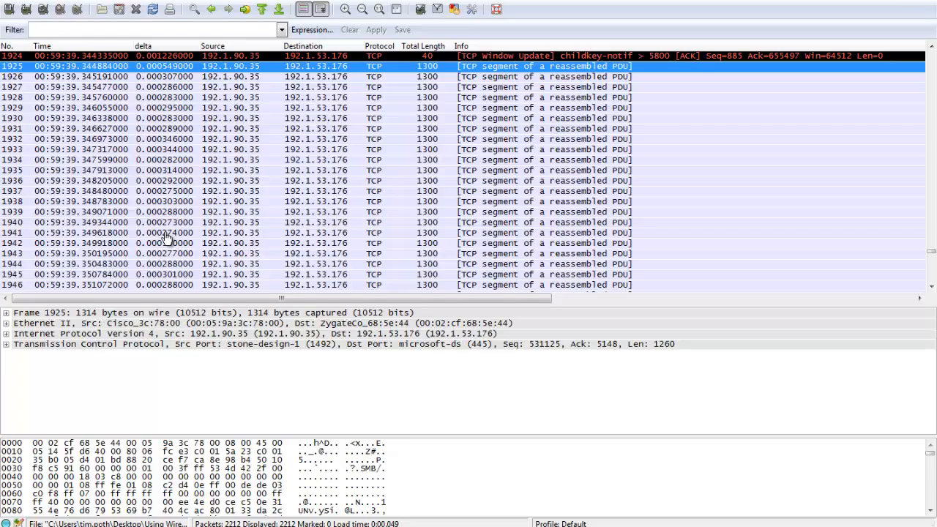
{"action": "scroll", "coordinate": [167, 238], "scroll_direction": "down", "scroll_amount": 16}
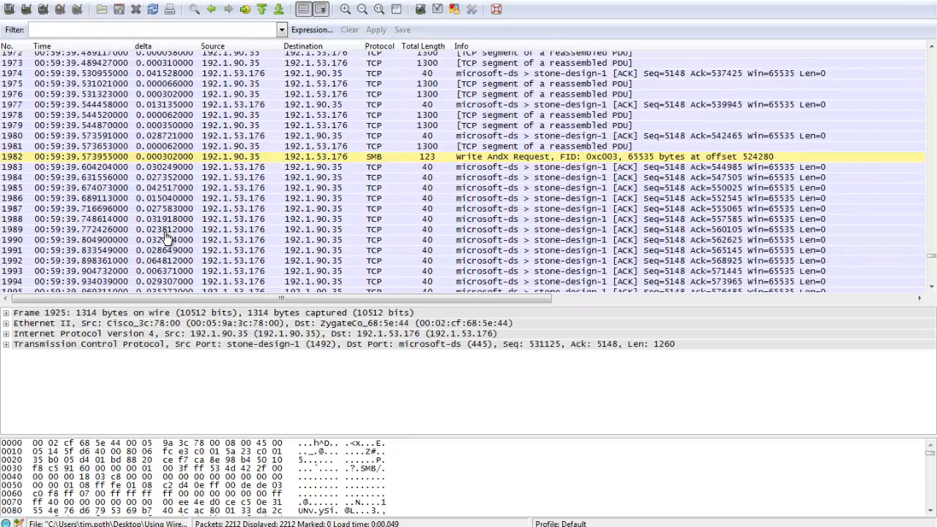
{"action": "left_click", "coordinate": [167, 157]}
{"action": "scroll", "coordinate": [167, 238], "scroll_direction": "down", "scroll_amount": 7}
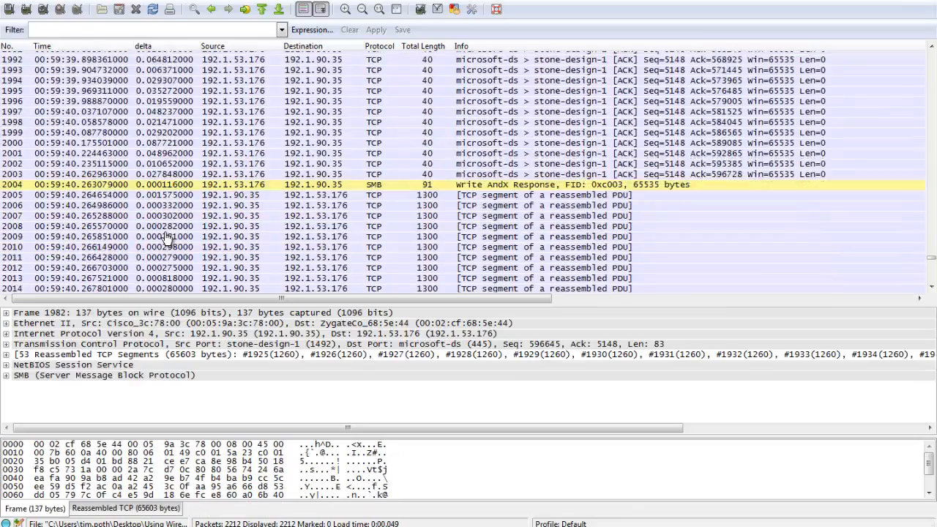
{"action": "left_click", "coordinate": [167, 152]}
{"action": "scroll", "coordinate": [167, 238], "scroll_direction": "down", "scroll_amount": 18}
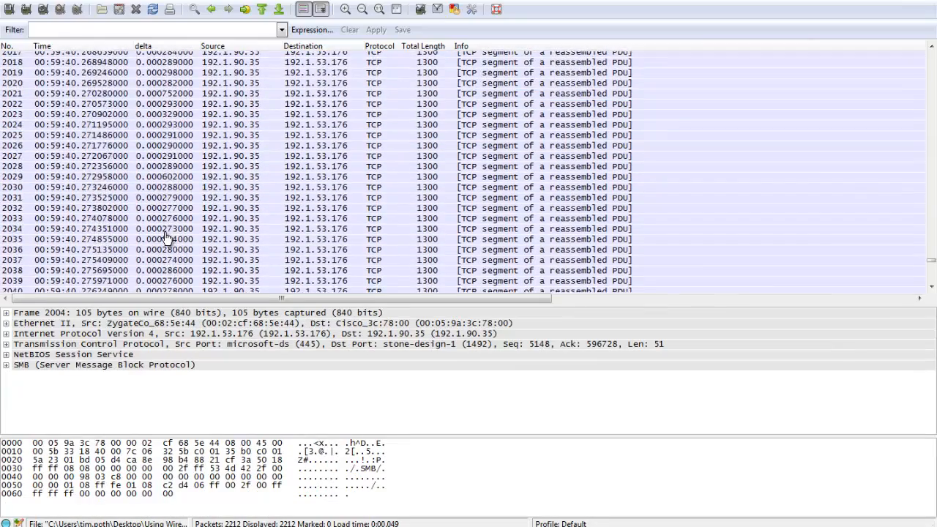
{"action": "left_click", "coordinate": [167, 163]}
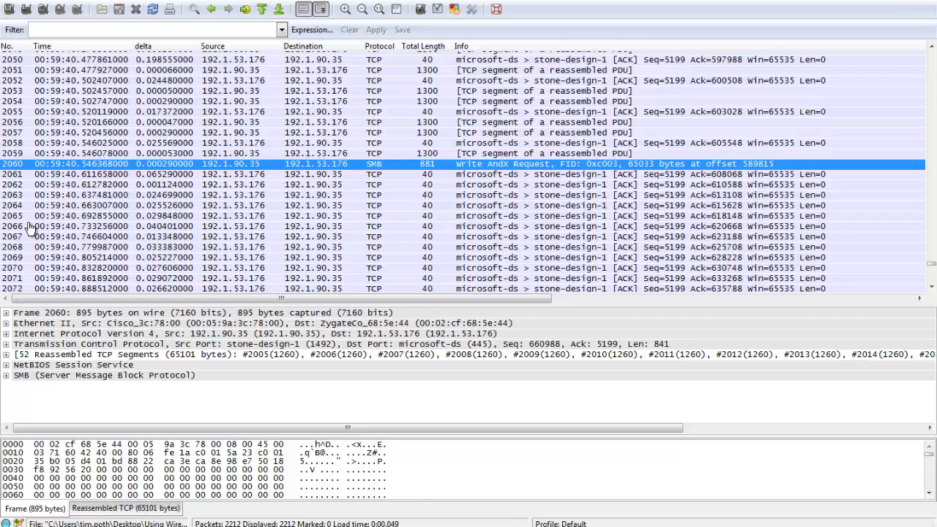
Examine the packets around the Write AndX Request at offset 589815, ending on one of the acknowledgements after it.
{"action": "key", "text": "Up"}
{"action": "key", "text": "Up"}
{"action": "key", "text": "Up"}
{"action": "key", "text": "Up"}
{"action": "key", "text": "Up"}
{"action": "key", "text": "Up"}
{"action": "key", "text": "Up"}
{"action": "key", "text": "Down"}
{"action": "key", "text": "Down"}
{"action": "key", "text": "Down"}
{"action": "key", "text": "Down"}
{"action": "key", "text": "Down"}
{"action": "key", "text": "Down"}
{"action": "key", "text": "Down"}
{"action": "key", "text": "Down"}
{"action": "key", "text": "Down"}
{"action": "key", "text": "Down"}
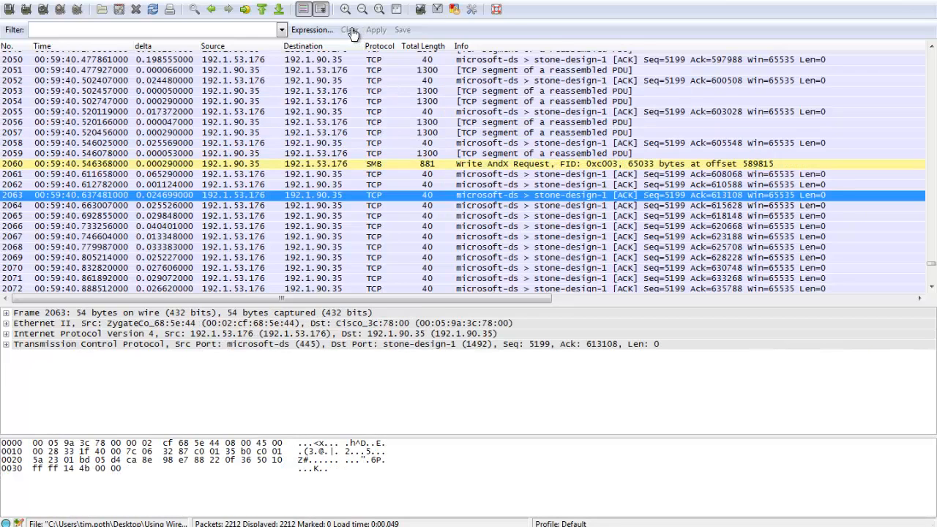
Reuse the recent filter tcp.port eq 5800, extend it to tcp.port eq 5800 or smb, and apply it.
{"action": "key", "text": "alt+Down"}
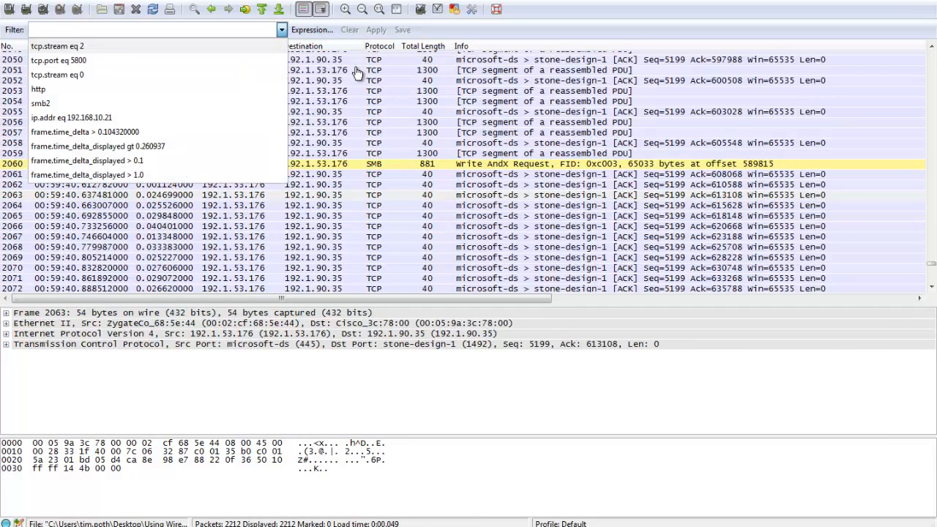
{"action": "key", "text": "Down"}
{"action": "key", "text": "Down"}
{"action": "key", "text": "Up"}
{"action": "key", "text": "Return"}
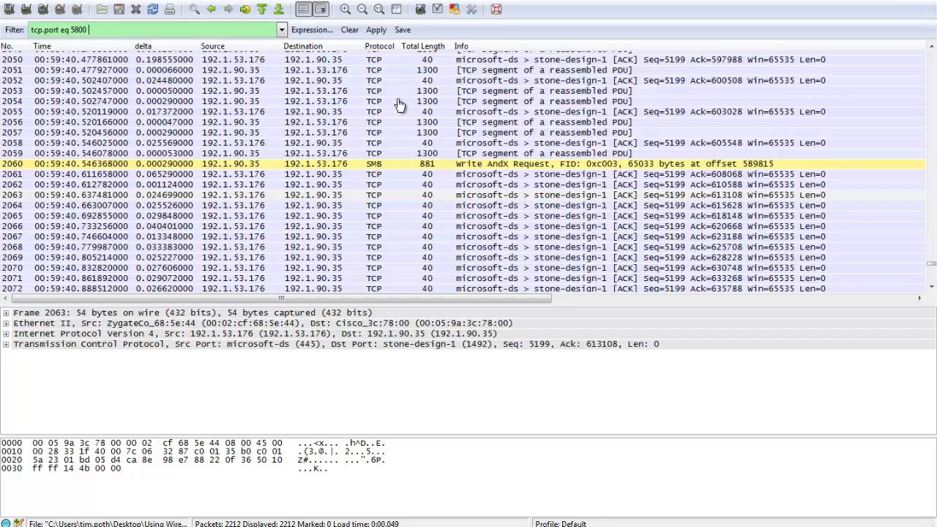
{"action": "type", "text": "or"}
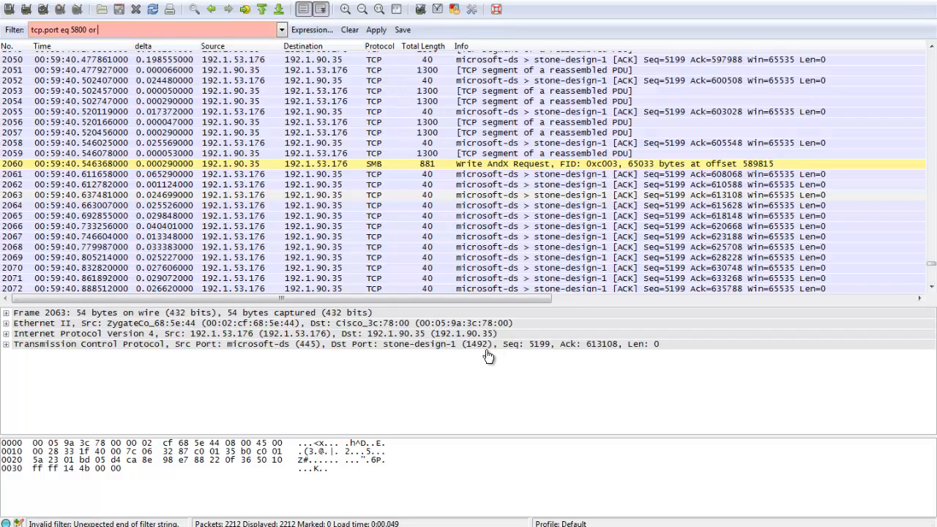
{"action": "type", "text": " smb"}
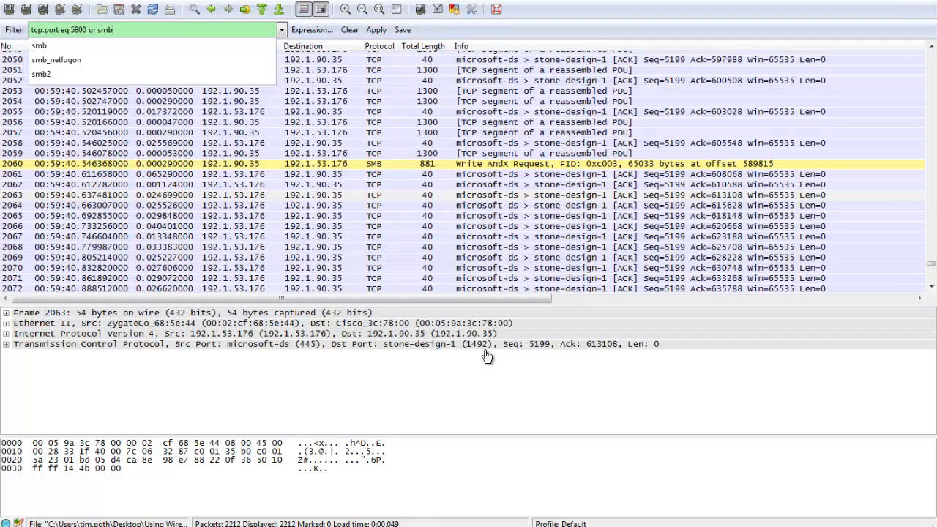
{"action": "key", "text": "Return"}
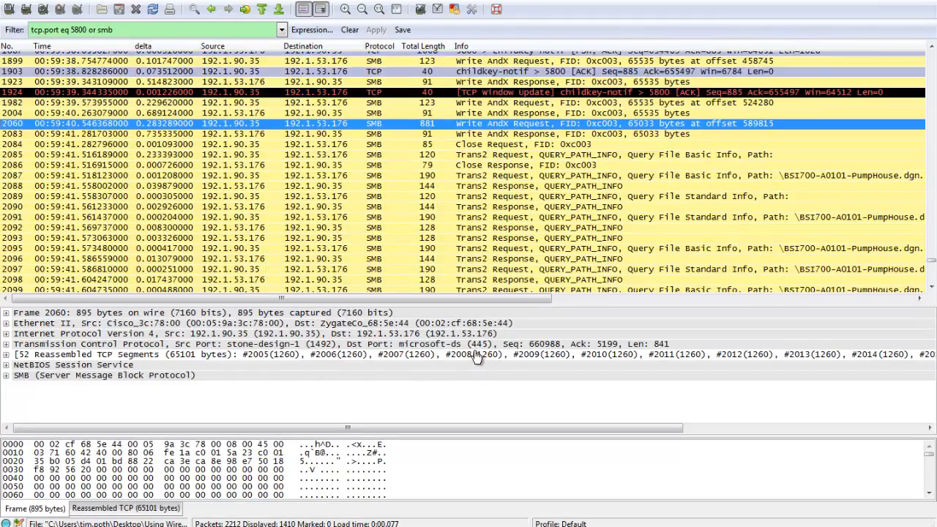
Show the full packet info and select the first Trans2 query request for \BSI700-A0101-PumpHouse.dgn.dfttemp after the last file write.
{"action": "scroll", "coordinate": [474, 254], "scroll_direction": "down", "scroll_amount": 2}
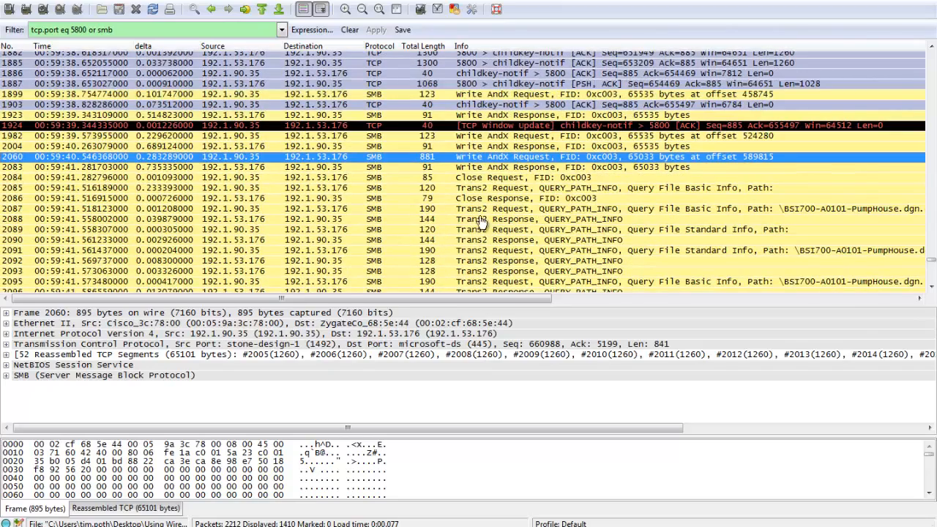
{"action": "scroll", "coordinate": [468, 202], "scroll_direction": "right", "scroll_amount": 2}
{"action": "scroll", "coordinate": [469, 202], "scroll_direction": "right", "scroll_amount": 7}
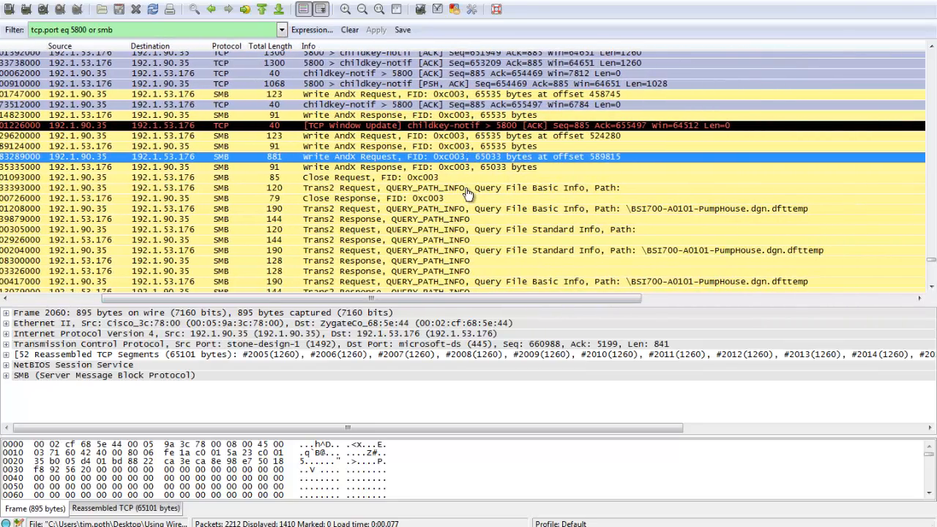
{"action": "key", "text": "Down"}
{"action": "key", "text": "Down"}
{"action": "key", "text": "Down"}
{"action": "key", "text": "Down"}
{"action": "key", "text": "Down"}
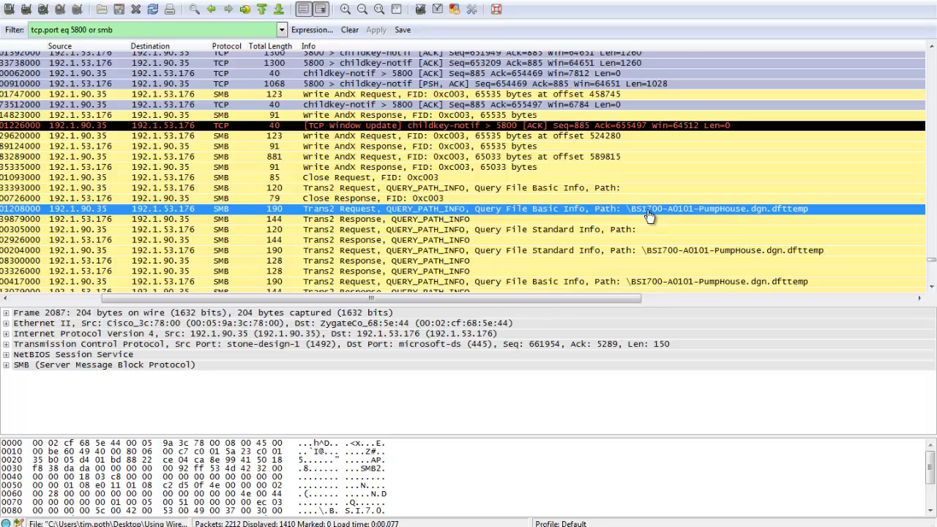
Review the SMB file queries that follow and select the Delete Request for \BSI700-A0101-PumpHouse.dgn.
{"action": "scroll", "coordinate": [648, 215], "scroll_direction": "down", "scroll_amount": 1}
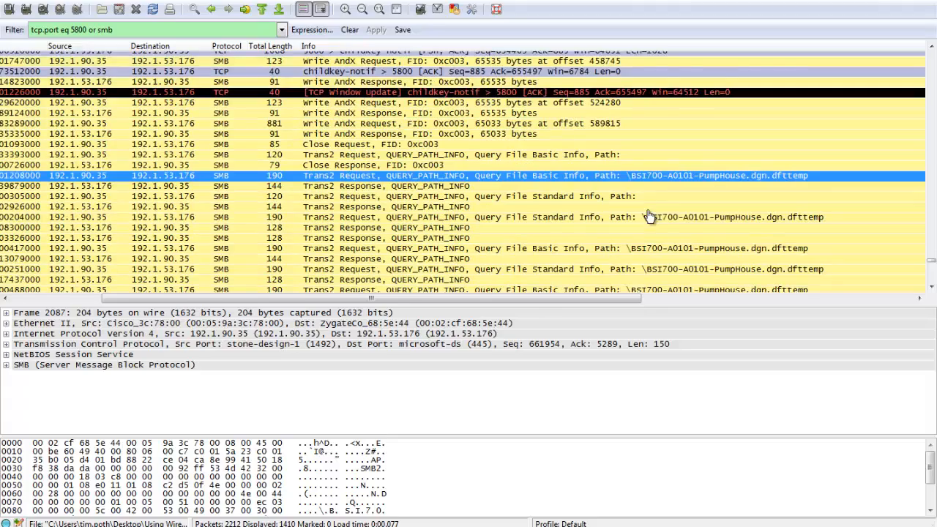
{"action": "scroll", "coordinate": [649, 216], "scroll_direction": "down", "scroll_amount": 4}
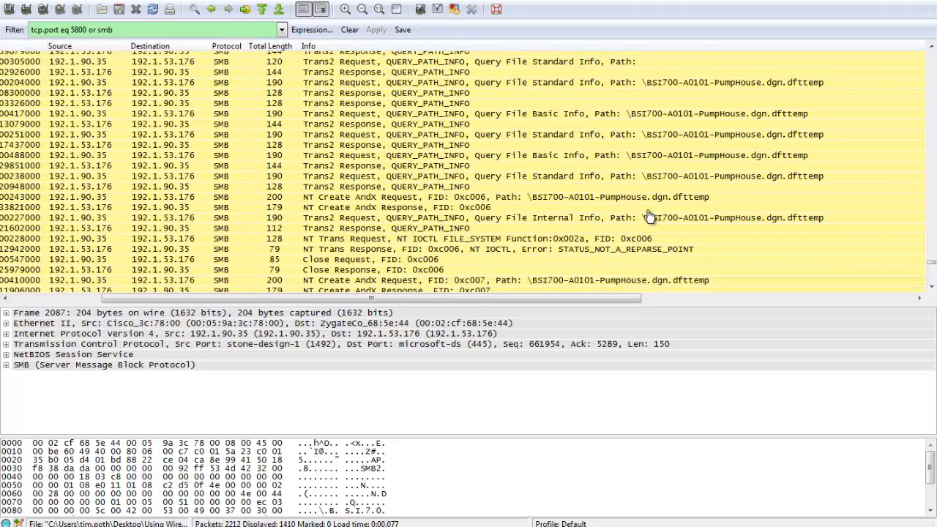
{"action": "left_click", "coordinate": [648, 217]}
{"action": "scroll", "coordinate": [649, 215], "scroll_direction": "down", "scroll_amount": 2}
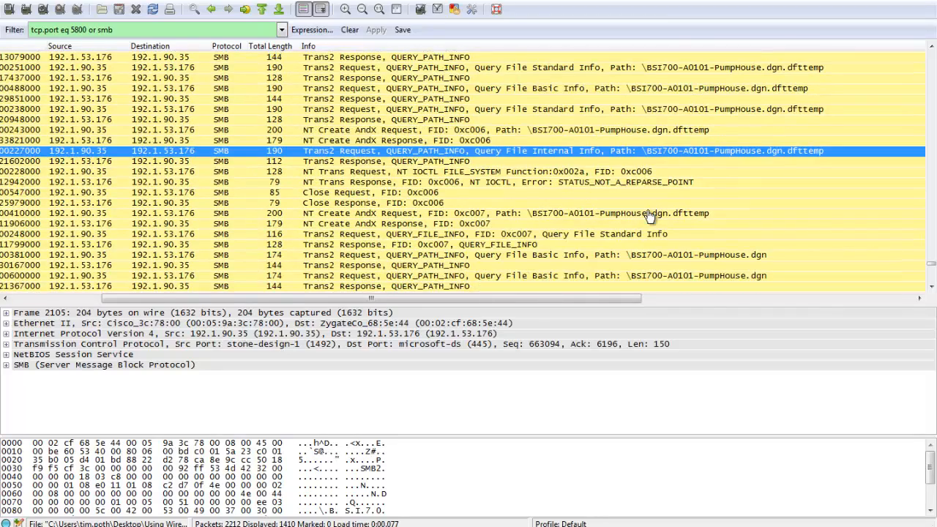
{"action": "scroll", "coordinate": [649, 215], "scroll_direction": "down", "scroll_amount": 4}
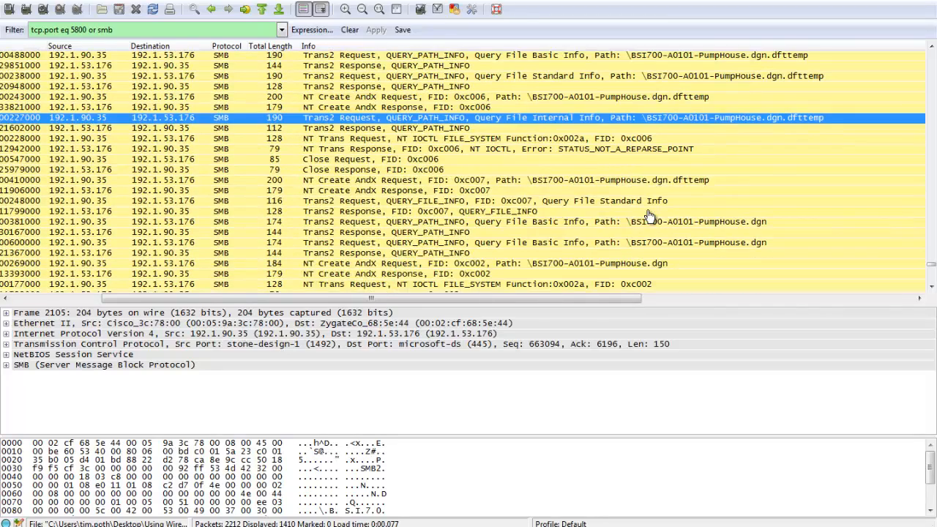
{"action": "scroll", "coordinate": [648, 216], "scroll_direction": "down", "scroll_amount": 2}
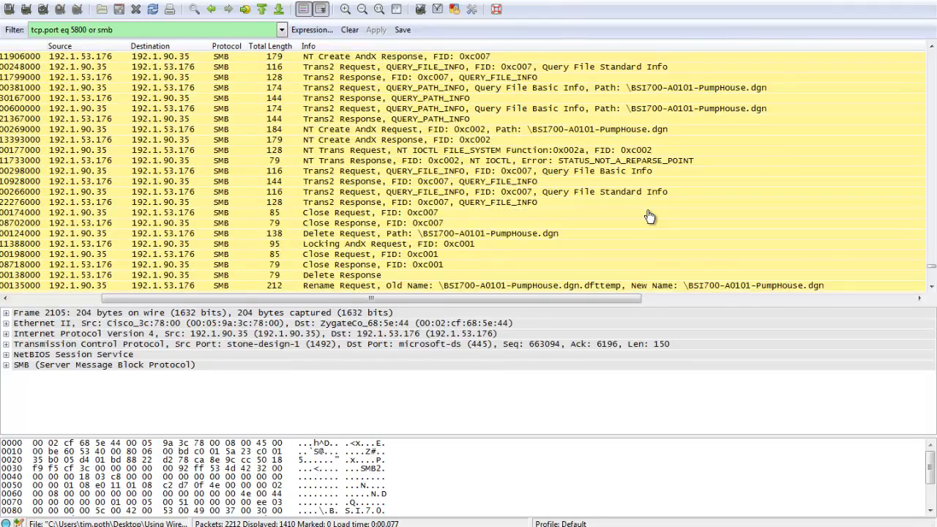
{"action": "left_click", "coordinate": [648, 205]}
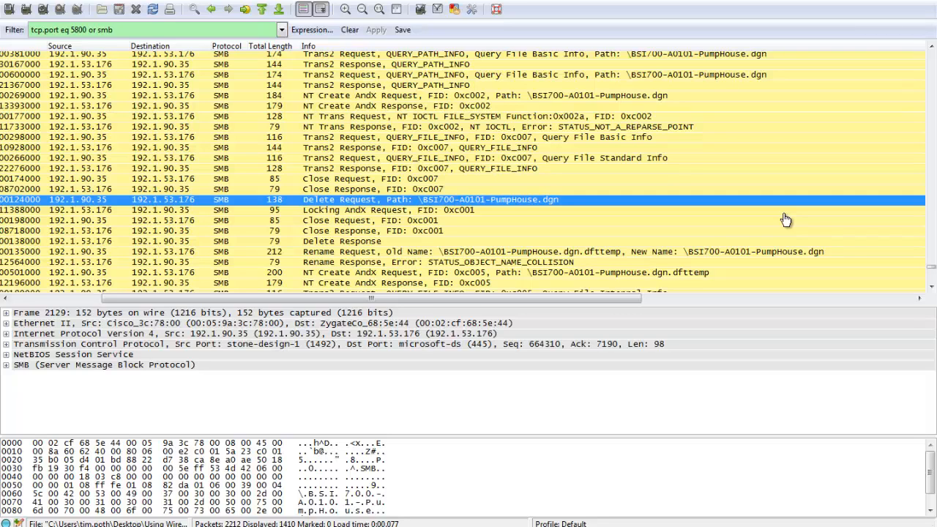
Select the Delete Response, expand its SMB details and header, and inspect the NT Status field.
{"action": "key", "text": "Down"}
{"action": "key", "text": "Down"}
{"action": "key", "text": "Down"}
{"action": "key", "text": "Down"}
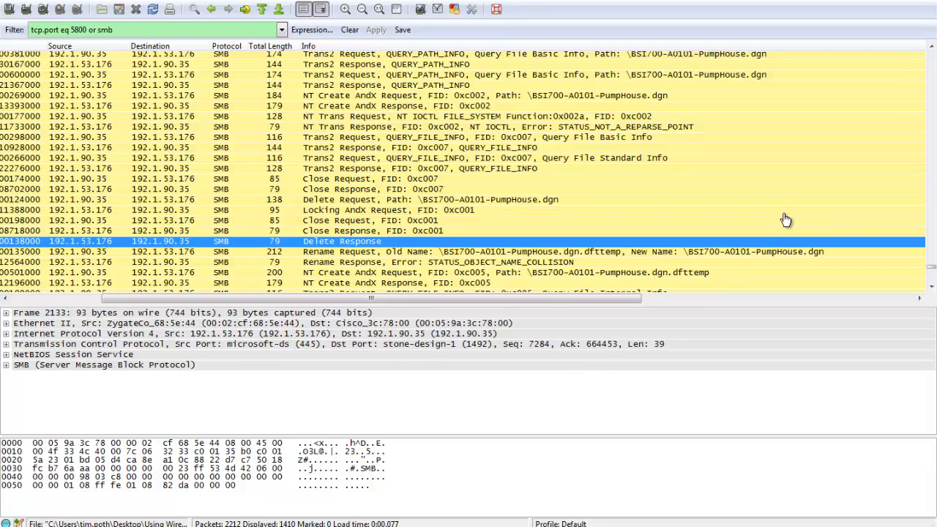
{"action": "left_click", "coordinate": [6, 365]}
{"action": "left_click", "coordinate": [16, 386]}
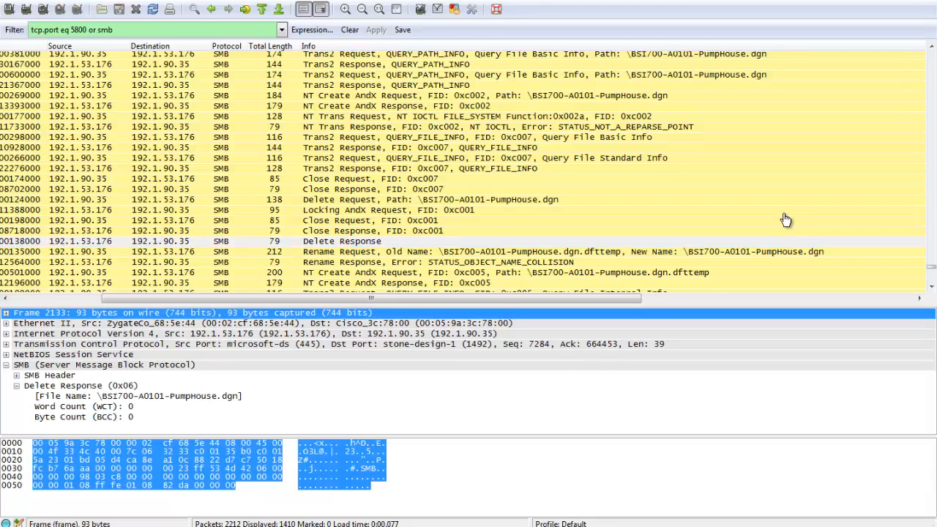
{"action": "left_click", "coordinate": [17, 375]}
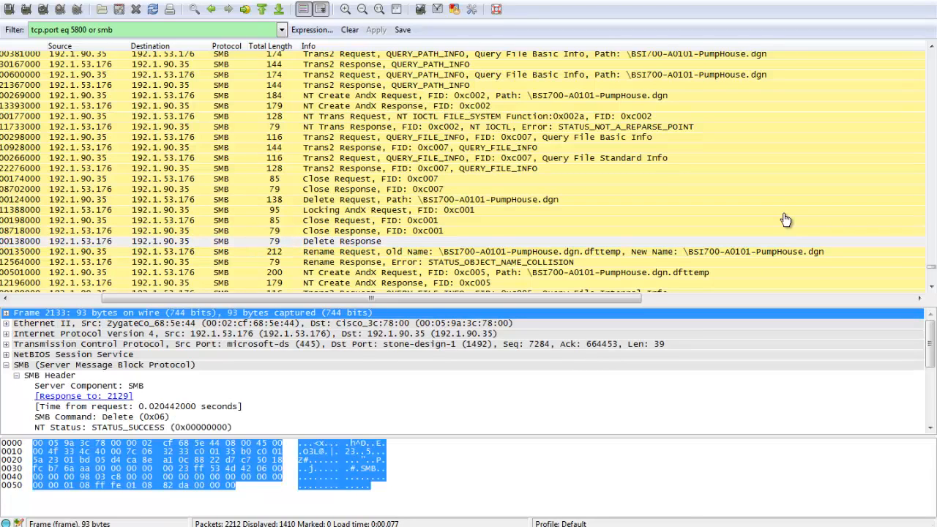
{"action": "scroll", "coordinate": [132, 384], "scroll_direction": "down", "scroll_amount": 2}
{"action": "left_click", "coordinate": [132, 384]}
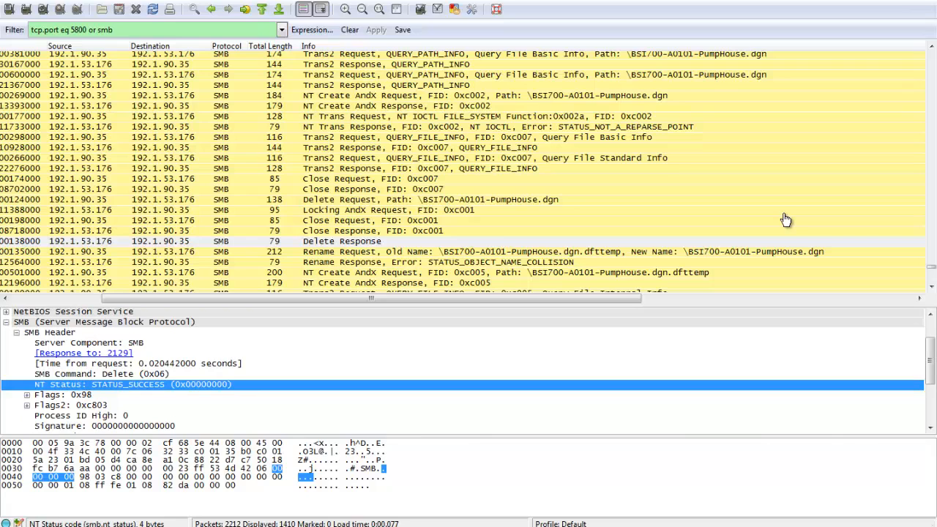
Inspect the Rename Request for the .dfttemp file and its response, and review the SMB packets that follow.
{"action": "key", "text": "ctrl+Down"}
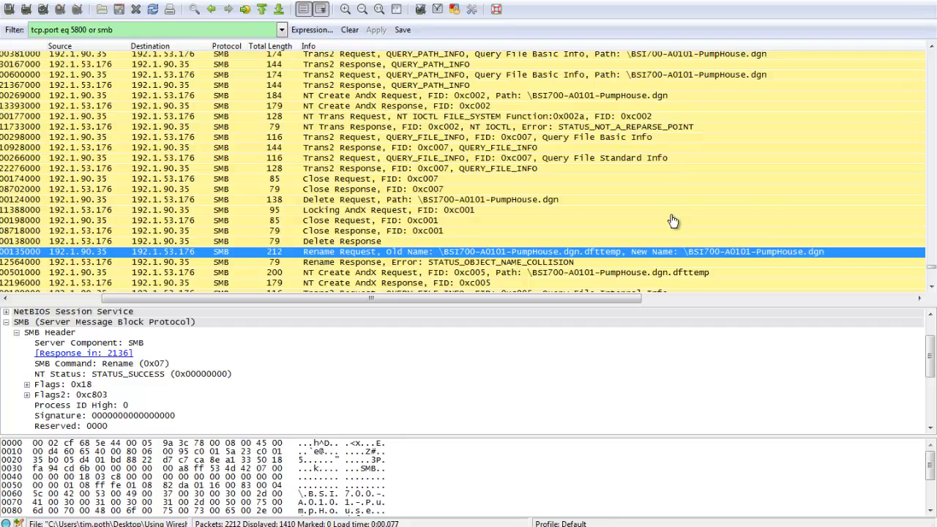
{"action": "key", "text": "ctrl+Down"}
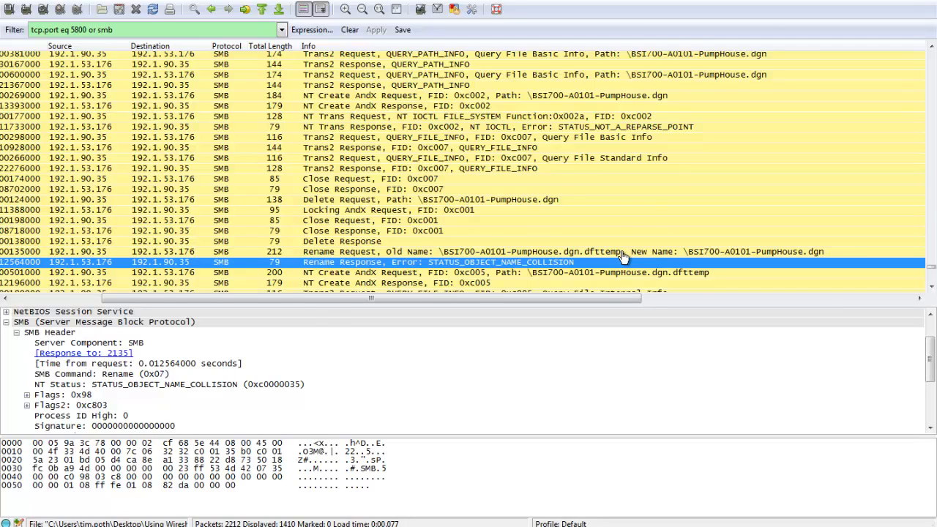
{"action": "scroll", "coordinate": [623, 256], "scroll_direction": "down", "scroll_amount": 2}
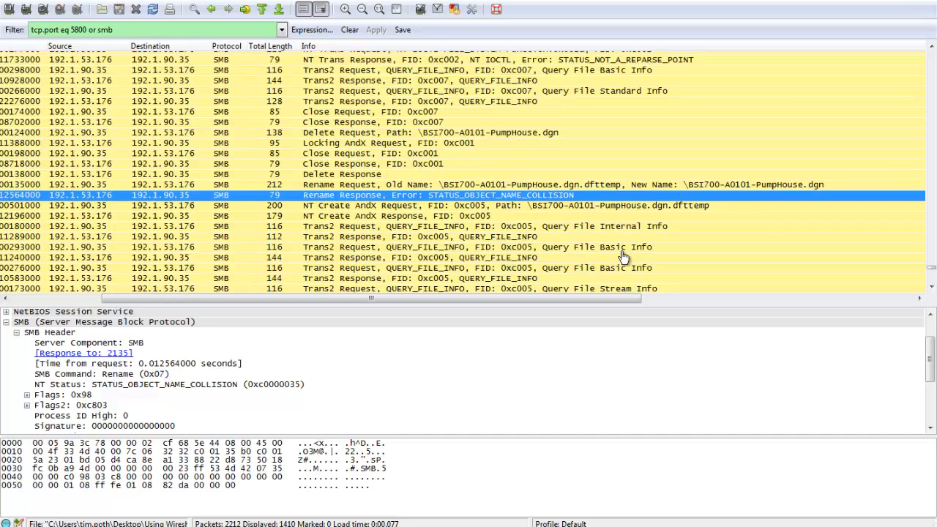
{"action": "scroll", "coordinate": [623, 256], "scroll_direction": "down", "scroll_amount": 3}
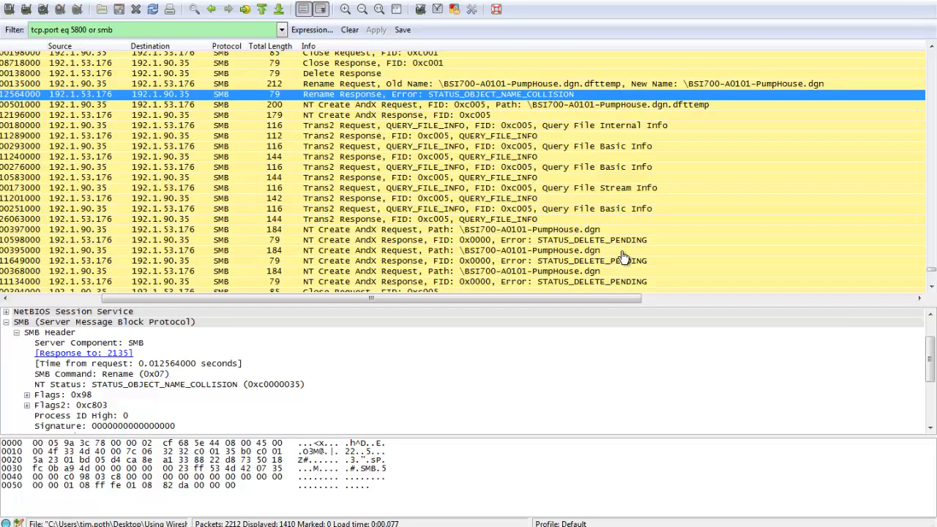
Inspect the first NT Create AndX Request for \BSI700-A0101-PumpHouse.dgn after the Rename Response, and the NT Status of its response.
{"action": "left_click", "coordinate": [578, 240]}
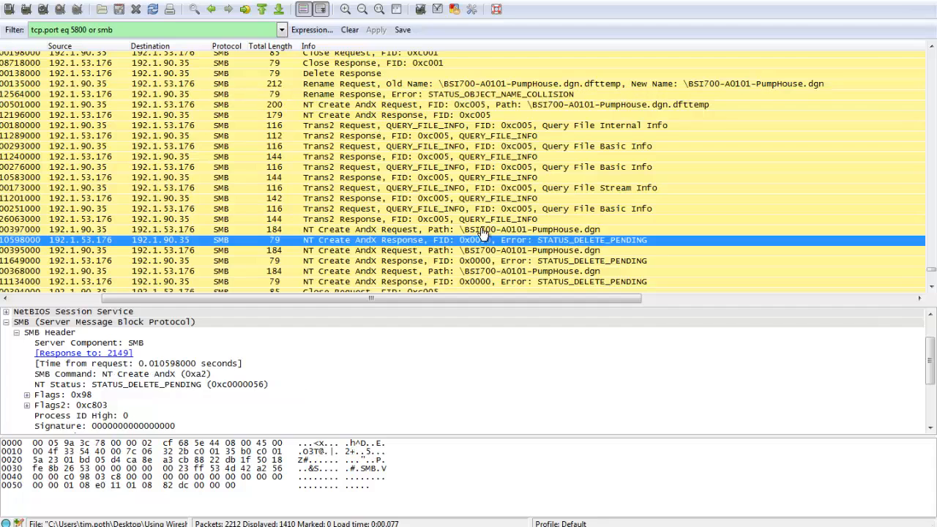
{"action": "left_click", "coordinate": [447, 230]}
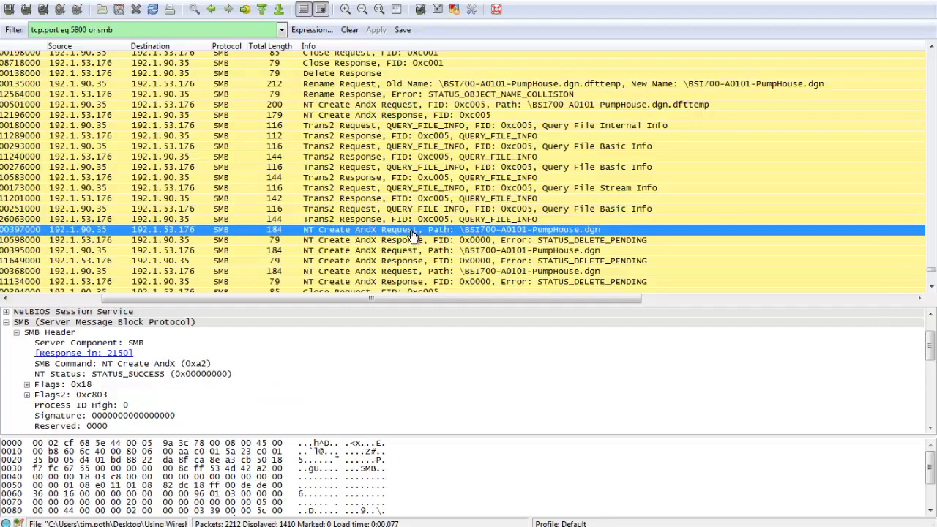
{"action": "left_click", "coordinate": [358, 243]}
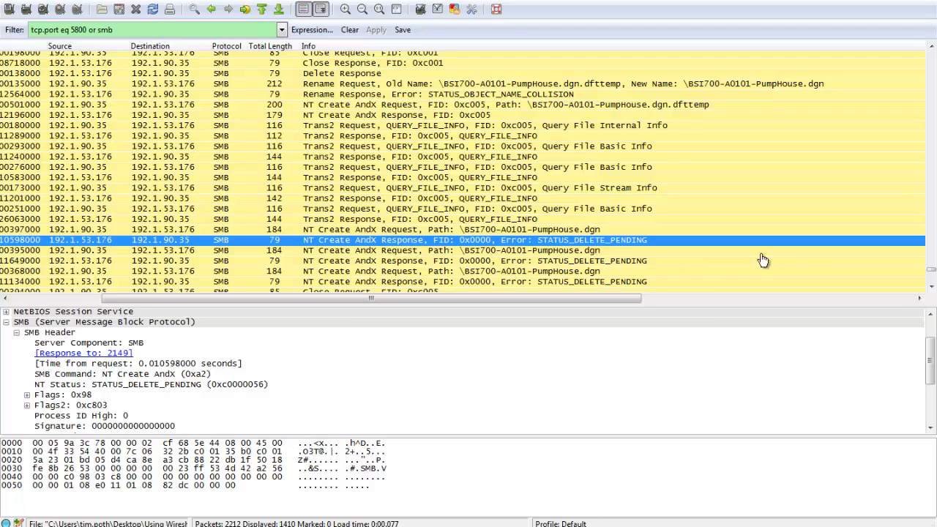
Step through the repeated NT Create AndX requests and responses for \BSI700-A0101-PumpHouse.dgn and review the Close and SET_FILE_INFO packets that follow.
{"action": "scroll", "coordinate": [813, 256], "scroll_direction": "down", "scroll_amount": 3}
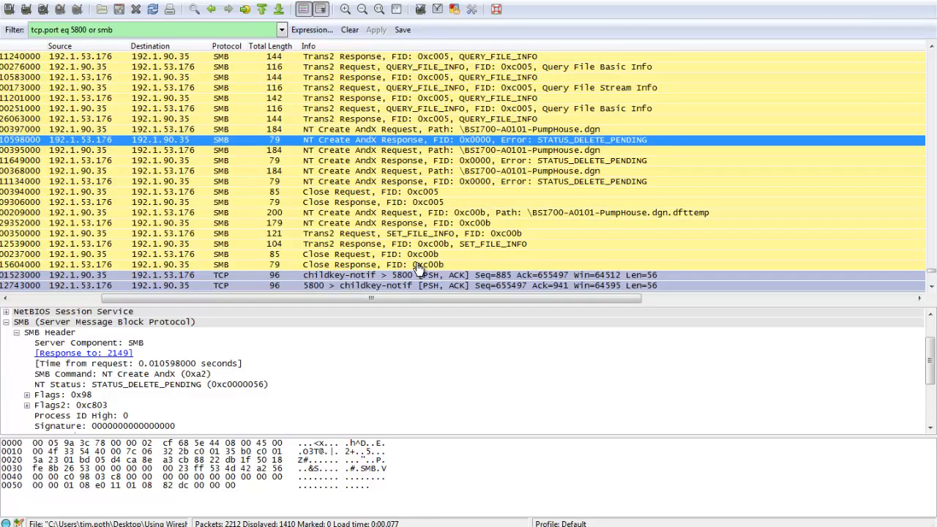
{"action": "key", "text": "Down"}
{"action": "key", "text": "Down"}
{"action": "key", "text": "Down"}
{"action": "key", "text": "Down"}
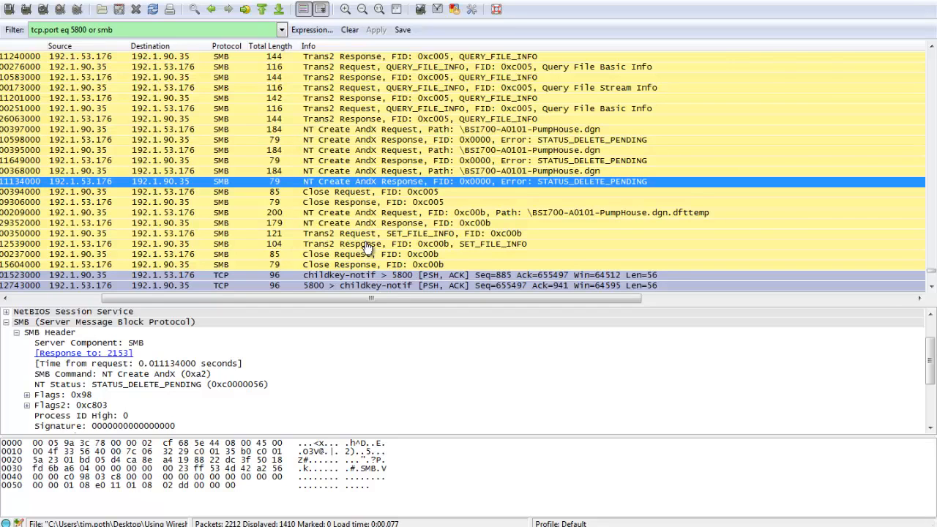
{"action": "scroll", "coordinate": [368, 248], "scroll_direction": "down", "scroll_amount": 3}
{"action": "key", "text": "Down"}
{"action": "key", "text": "Down"}
{"action": "key", "text": "Down"}
{"action": "key", "text": "Down"}
{"action": "key", "text": "Down"}
{"action": "key", "text": "Down"}
{"action": "key", "text": "Down"}
{"action": "key", "text": "Down"}
{"action": "key", "text": "Down"}
{"action": "key", "text": "Down"}
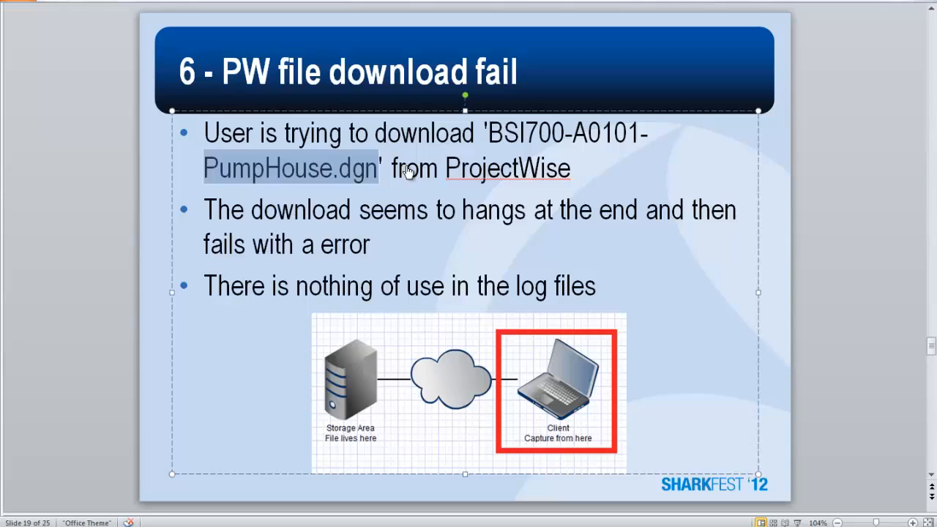
Switch to the PowerPoint presentation and advance from the PW file download fail slide to the Answer slide.
{"action": "key", "text": "Page_Down"}
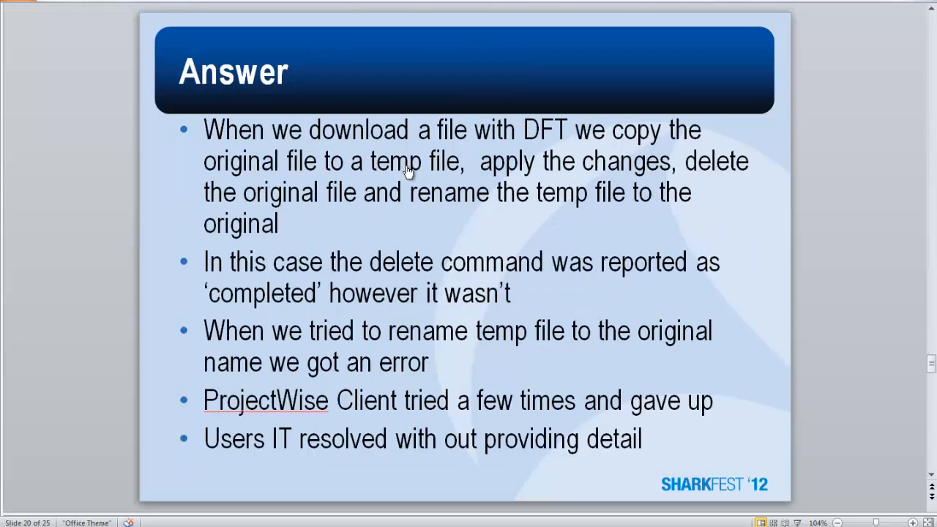
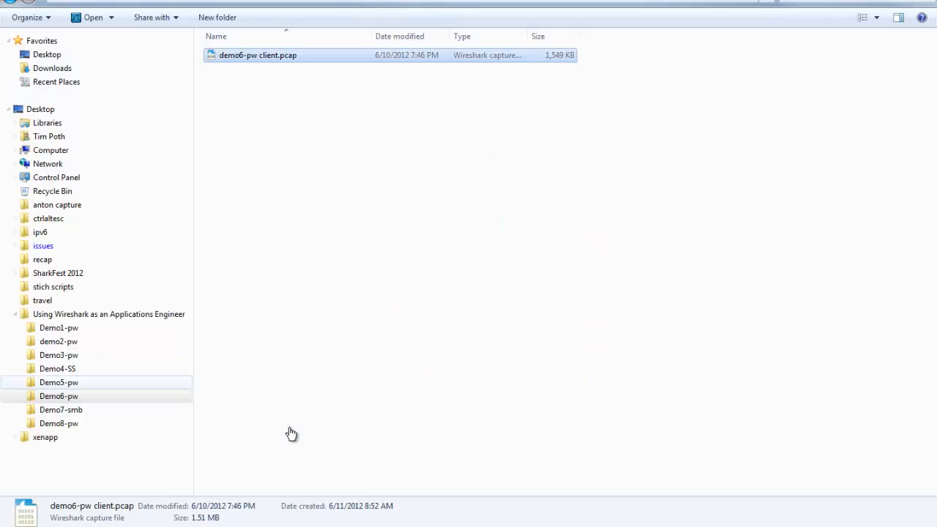
Open both packet captures from the Demo7-smb folder and bring up the one that starts with spoolss requests.
{"action": "left_click", "coordinate": [61, 410]}
{"action": "left_click", "coordinate": [246, 82]}
{"action": "left_click_drag", "start_coordinate": [634, 74], "coordinate": [514, 45]}
{"action": "key", "text": "Return"}
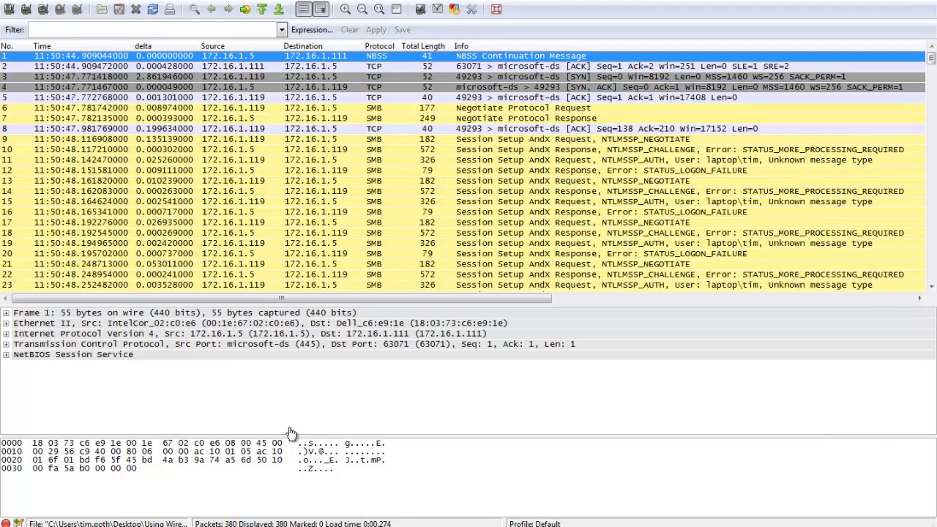
{"action": "key", "text": "alt+Tab"}
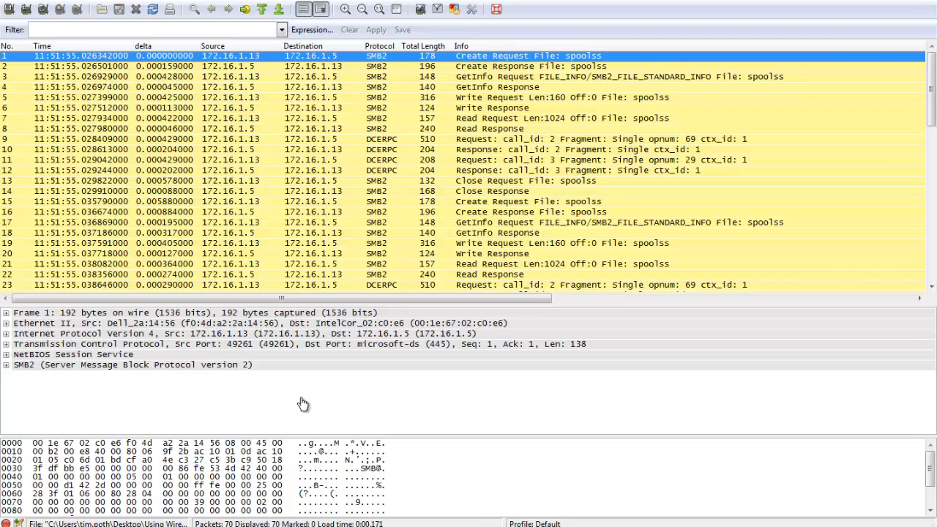
Filter the capture that starts with spoolss requests to show only smb packets.
{"action": "mouse_move", "coordinate": [932, 89]}
{"action": "left_mouse_down"}
{"action": "mouse_move", "coordinate": [931, 209]}
{"action": "mouse_move", "coordinate": [931, 94]}
{"action": "left_mouse_up"}
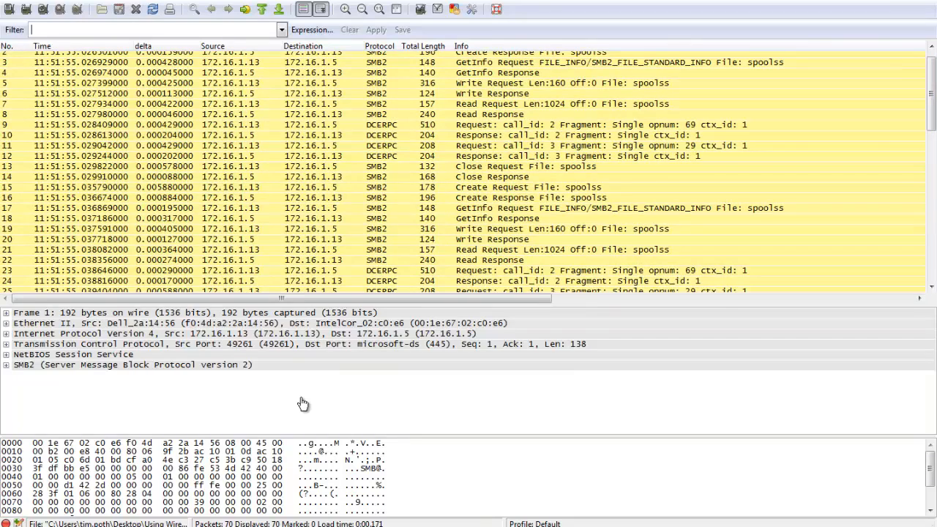
{"action": "type", "text": "smb"}
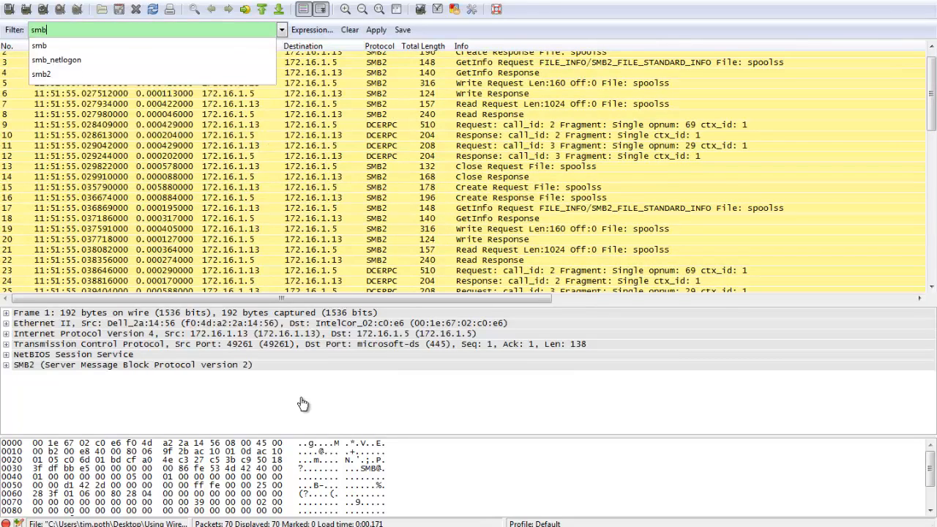
{"action": "key", "text": "Return"}
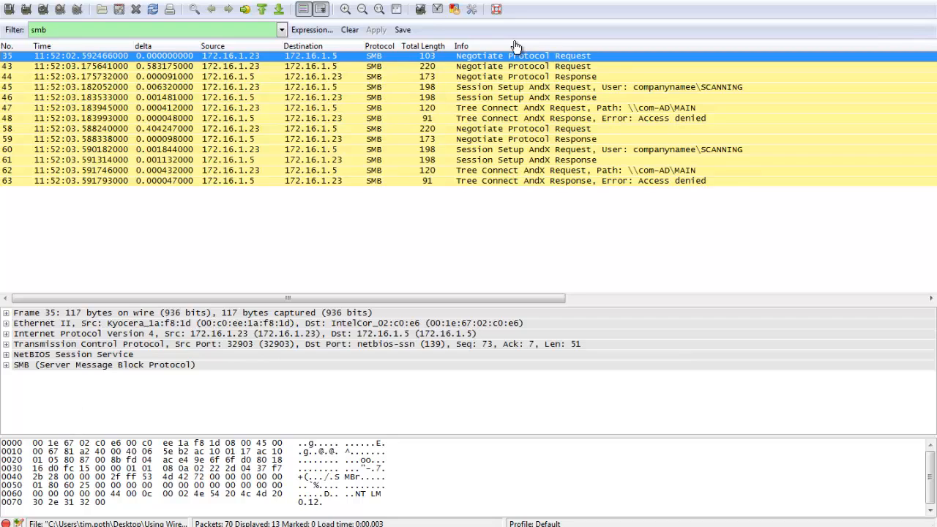
Step through the filtered SMB packets from the Negotiate Protocol Request to the last Tree Connect AndX Response.
{"action": "key", "text": "Down"}
{"action": "key", "text": "Down"}
{"action": "key", "text": "Down"}
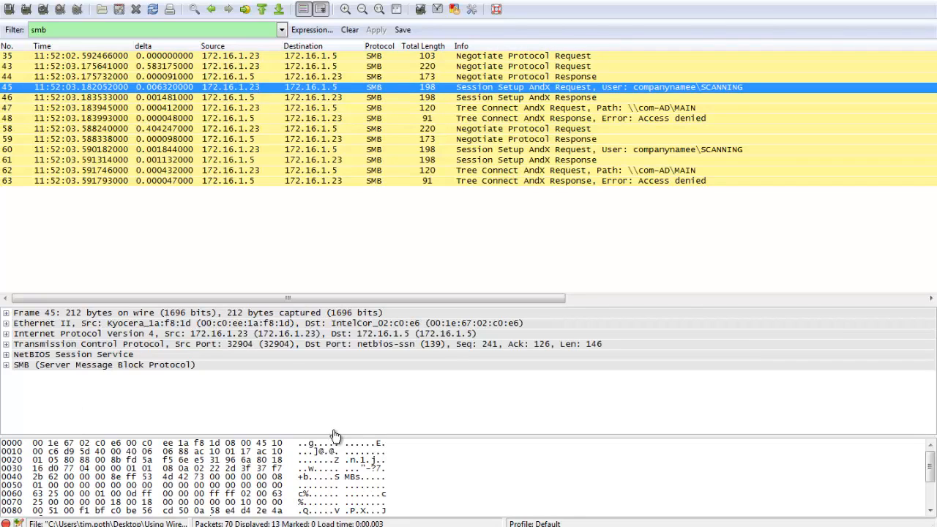
{"action": "key", "text": "Down"}
{"action": "key", "text": "Down"}
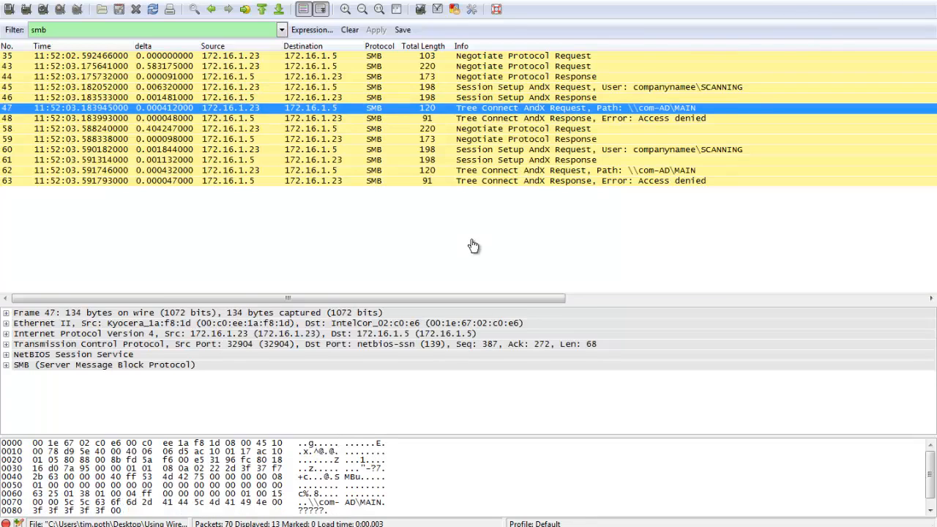
{"action": "key", "text": "Down"}
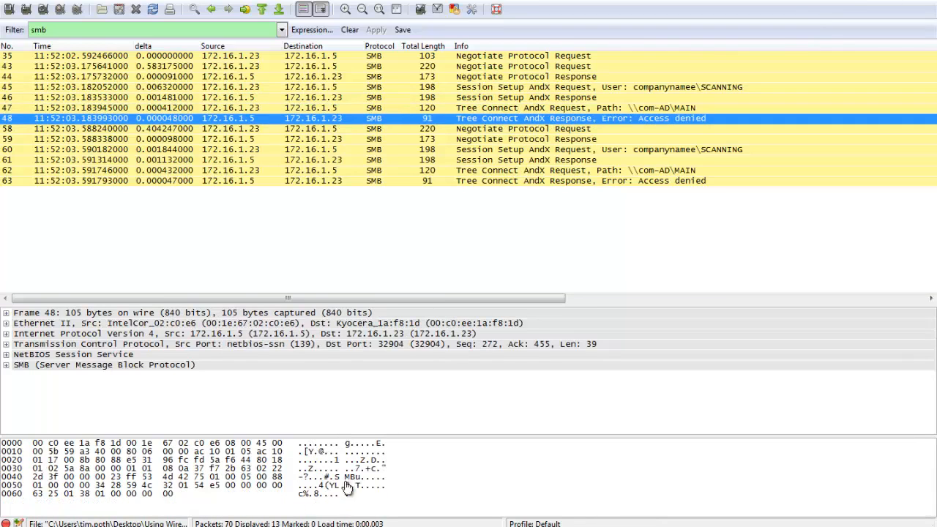
{"action": "key", "text": "End"}
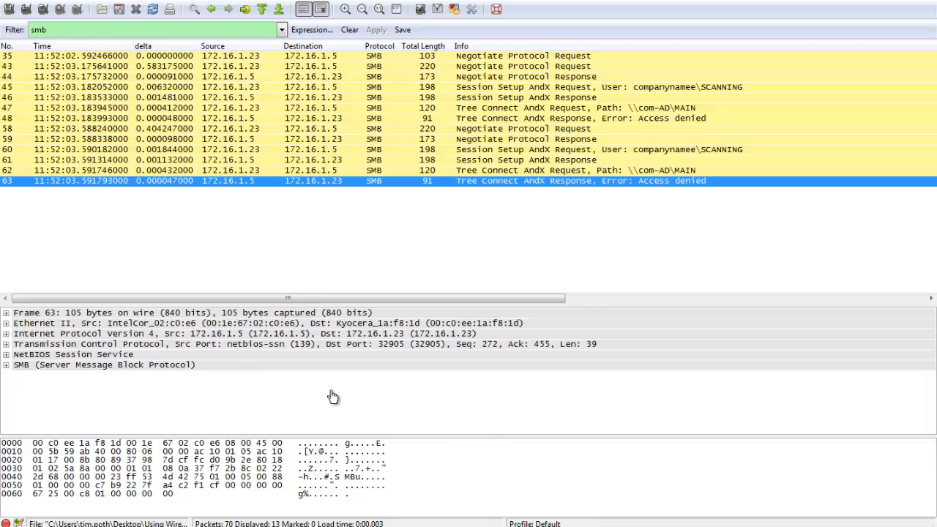
Switch to the demo7-SMB client.pcap capture, filter it to smb packets, and look over the first session setup packets.
{"action": "key", "text": "super+7"}
{"action": "key", "text": "super+7"}
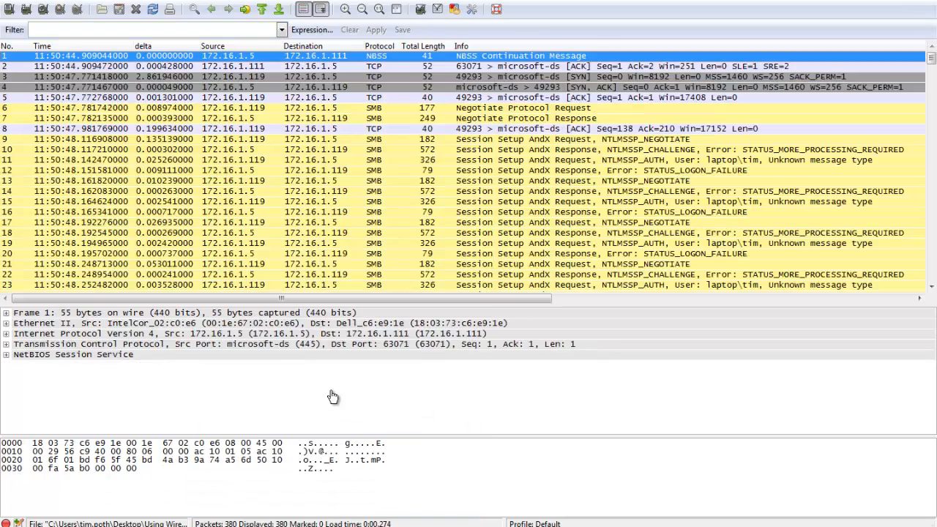
{"action": "key", "text": "ctrl+slash"}
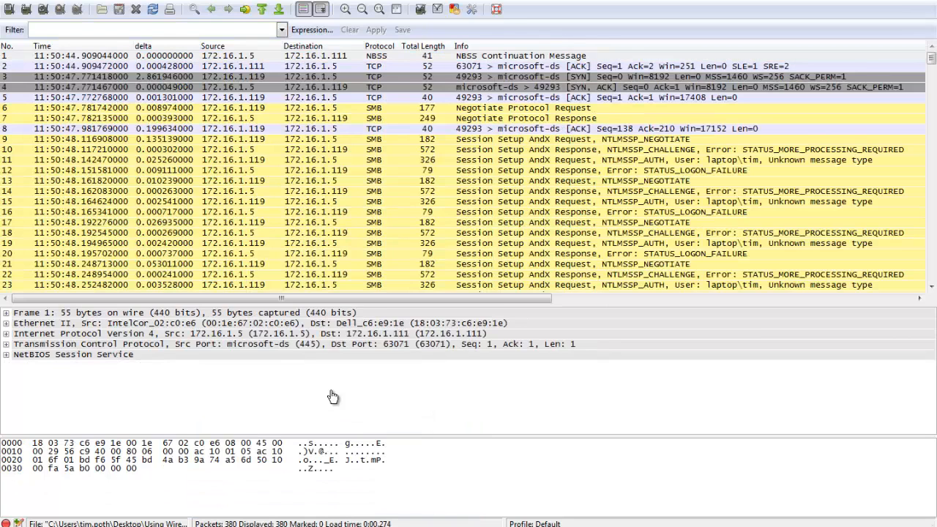
{"action": "type", "text": "smb"}
{"action": "key", "text": "Return"}
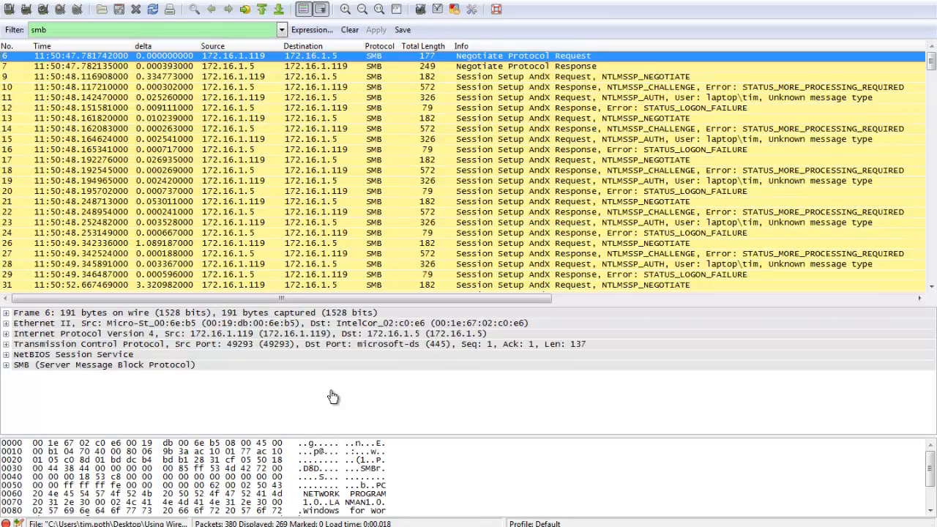
{"action": "scroll", "coordinate": [333, 396], "scroll_direction": "down", "scroll_amount": 5}
{"action": "scroll", "coordinate": [333, 397], "scroll_direction": "up", "scroll_amount": 5}
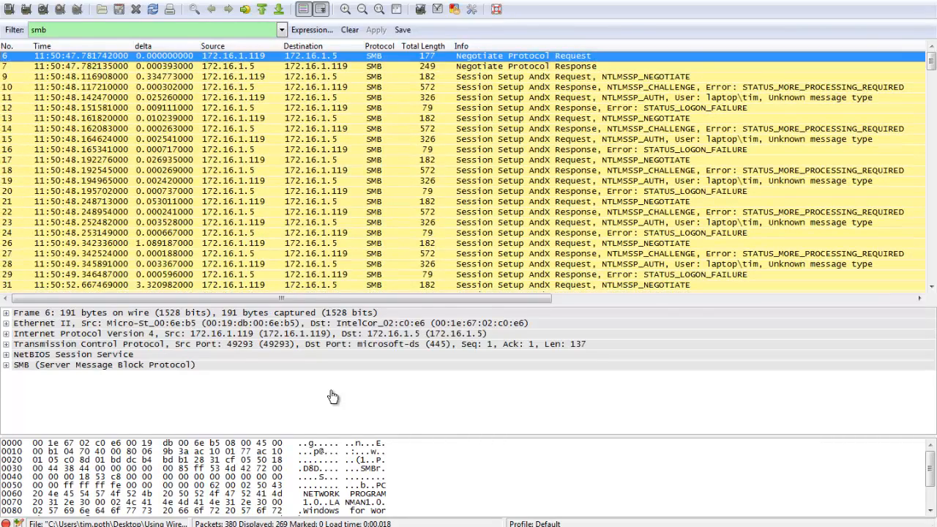
{"action": "key", "text": "Down"}
{"action": "key", "text": "Down"}
Check the share path in the last Tree Connect AndX Request of the Kyocera scanner capture.
{"action": "key", "text": "ctrl+f"}
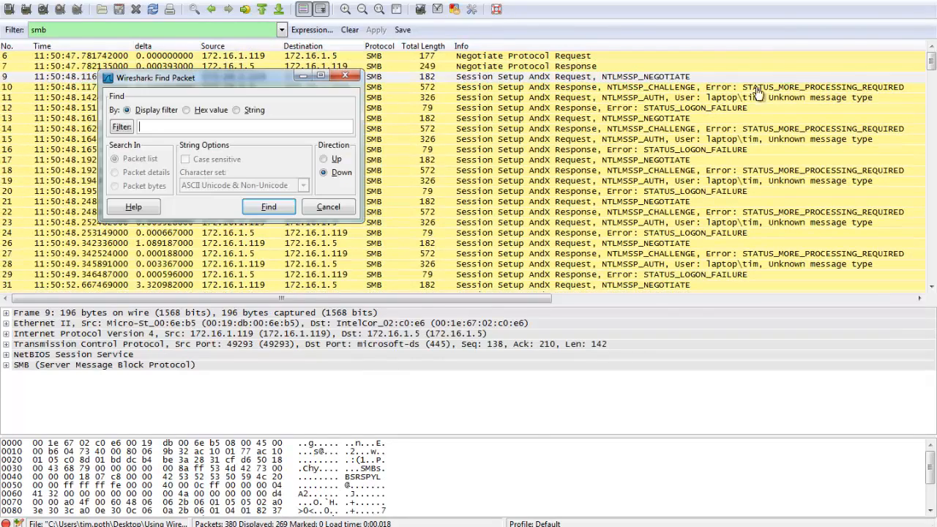
{"action": "key", "text": "alt+Tab"}
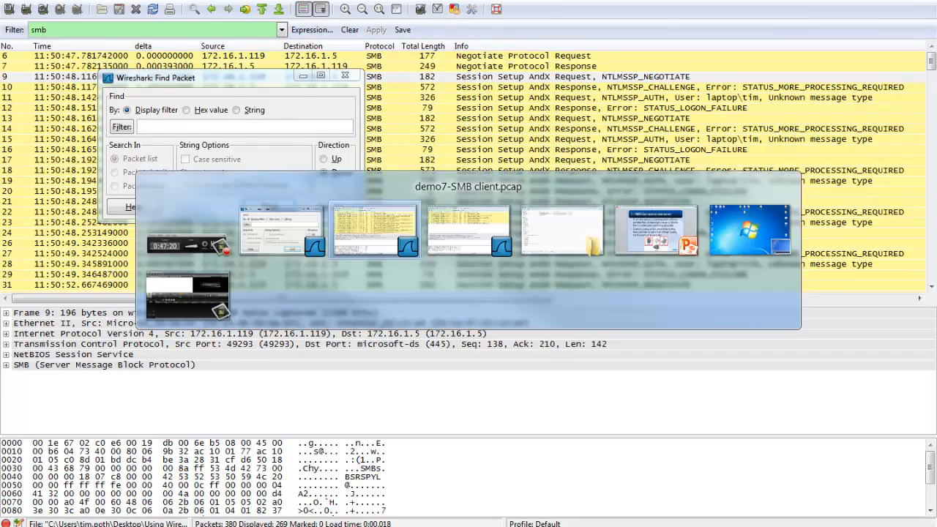
{"action": "key", "text": "alt+Tab"}
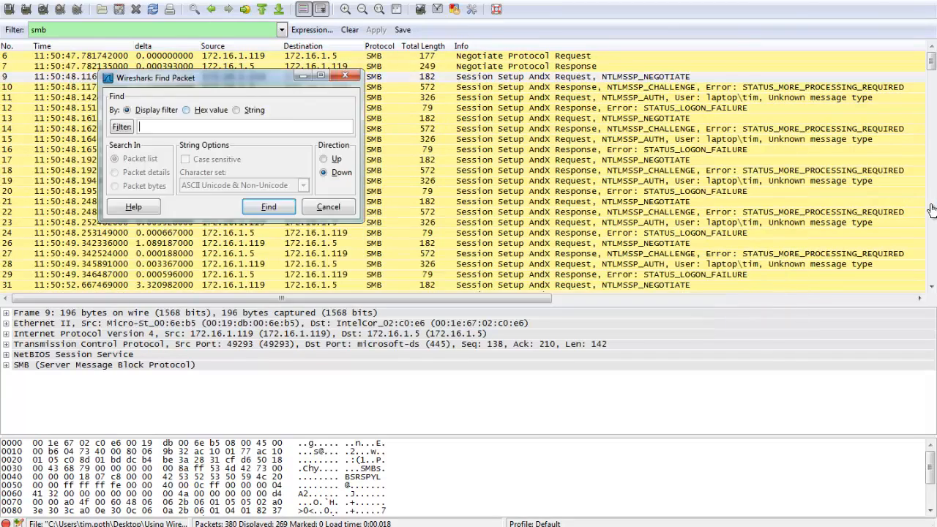
{"action": "key", "text": "alt+Tab"}
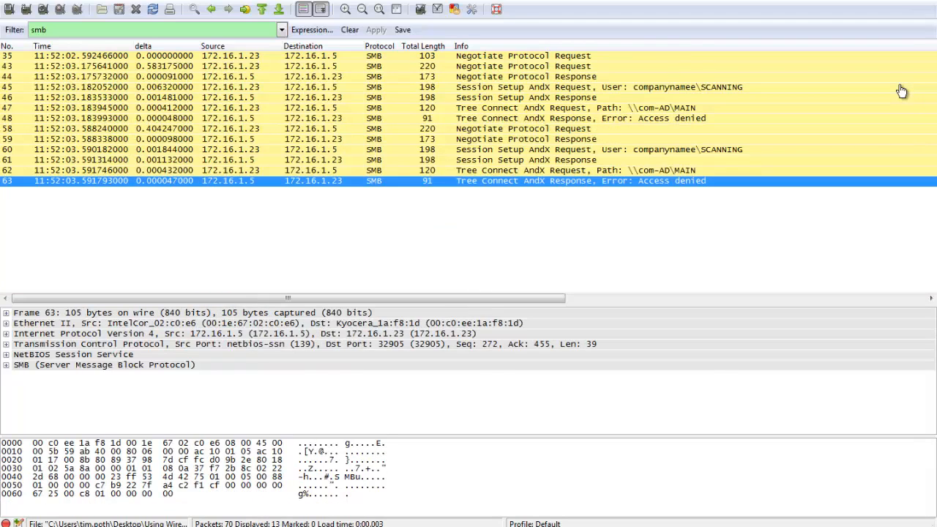
{"action": "key", "text": "Up"}
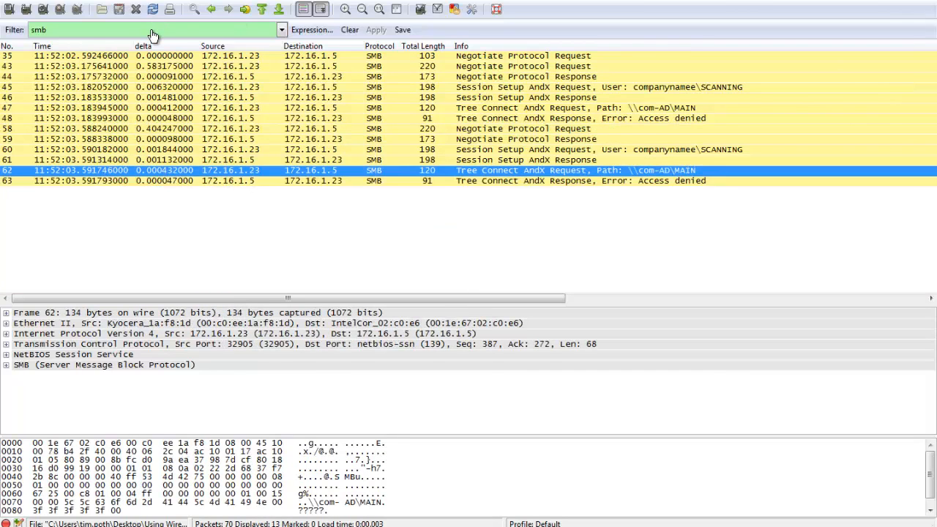
Search the packet list of demo7-SMB client.pcap for the string \\com-ad\main.
{"action": "key", "text": "ctrl+f"}
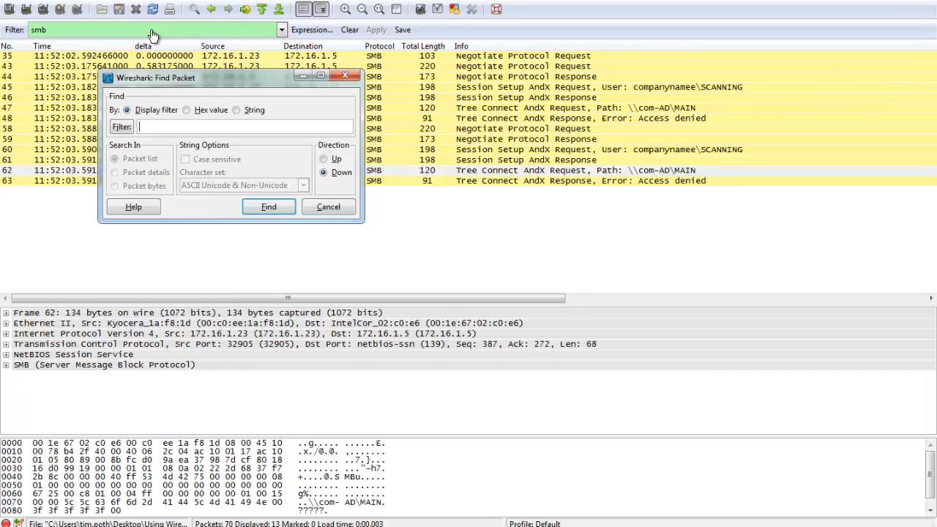
{"action": "type", "text": "\\\\"}
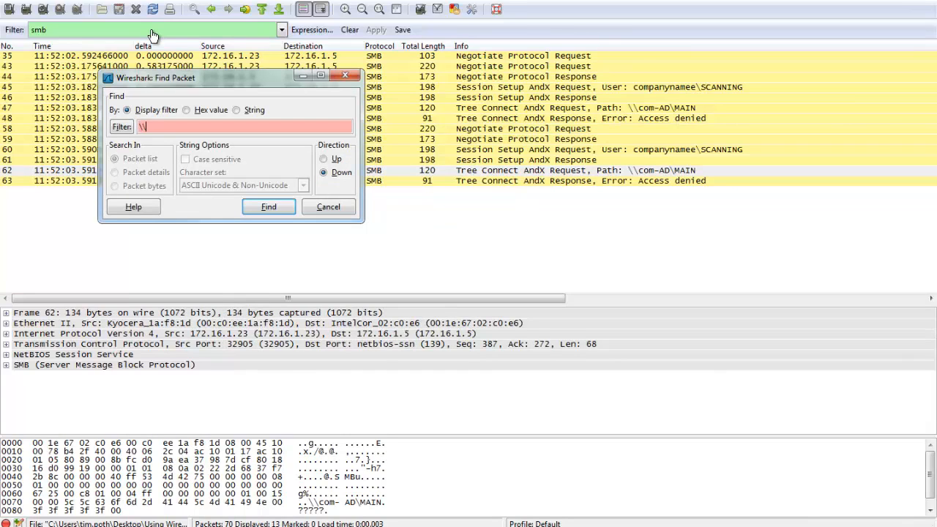
{"action": "type", "text": "com-ad\\main"}
{"action": "key", "text": "alt+s"}
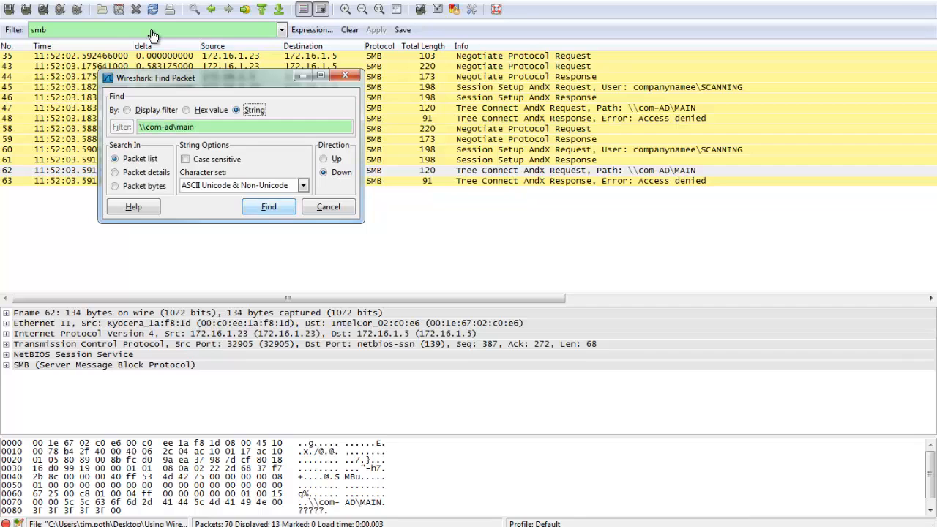
{"action": "key", "text": "Return"}
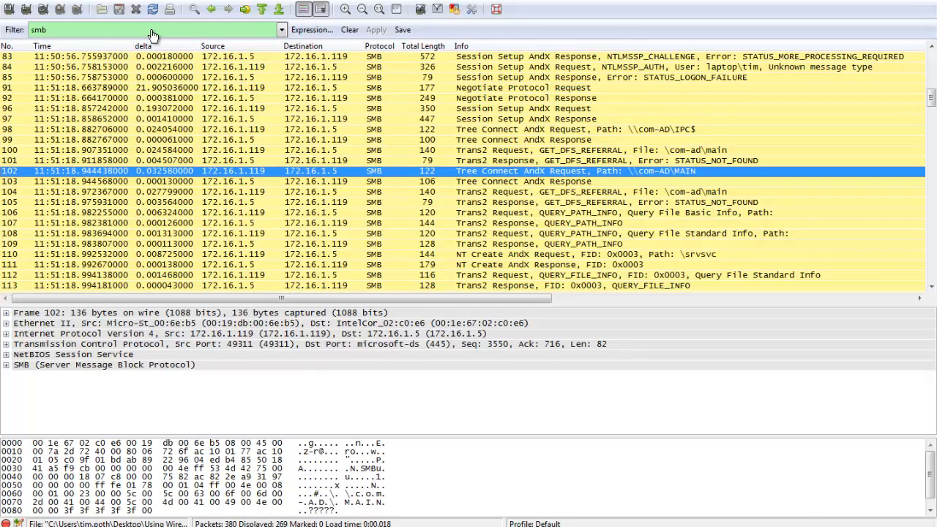
{"action": "key", "text": "ctrl+f"}
{"action": "key", "text": "Return"}
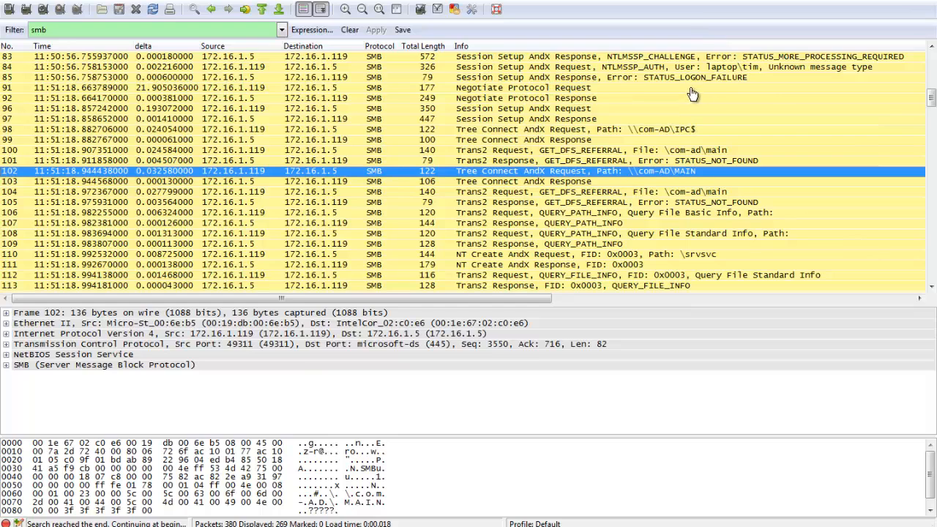
Inspect the Tree Connect AndX Request for \\com-AD\MAIN, its response, and the DFS referral packets just before it.
{"action": "key", "text": "Up"}
{"action": "key", "text": "Up"}
{"action": "key", "text": "Down"}
{"action": "key", "text": "Down"}
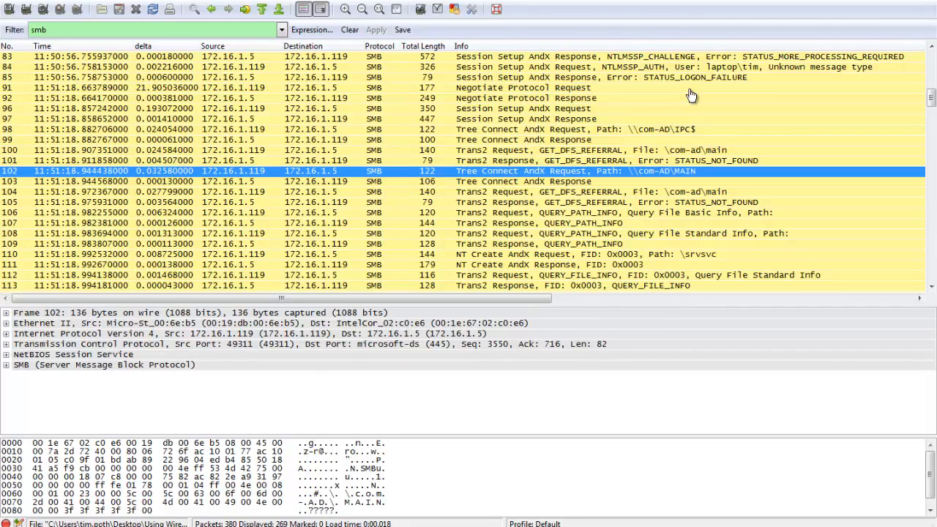
{"action": "key", "text": "Up"}
{"action": "key", "text": "Up"}
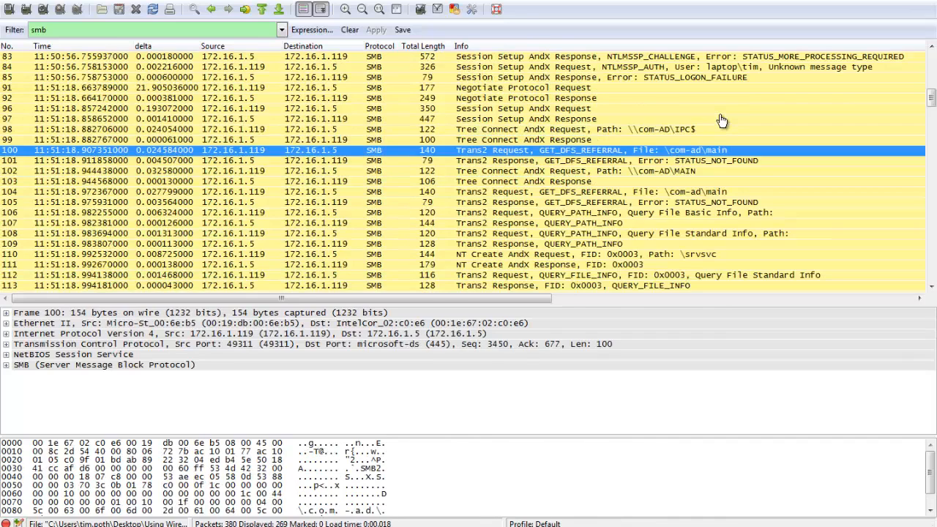
{"action": "left_click", "coordinate": [700, 171]}
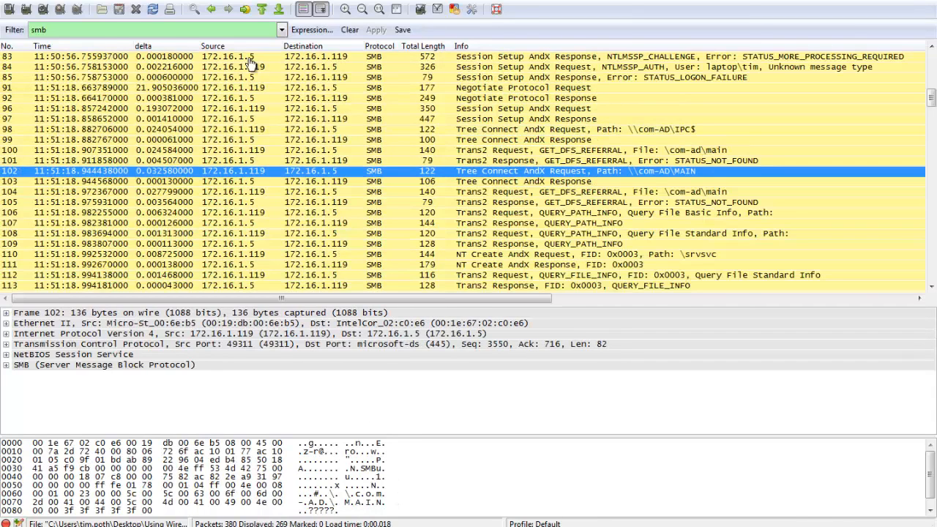
{"action": "key", "text": "Down"}
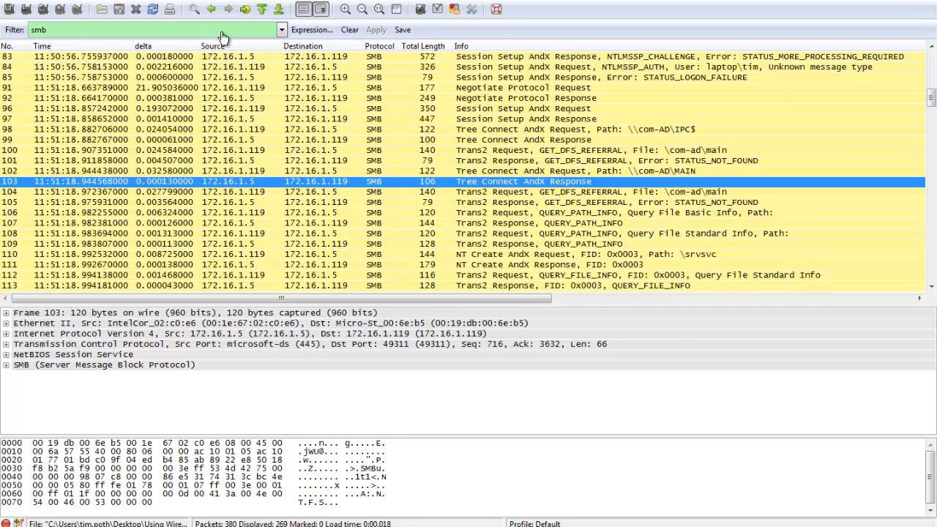
{"action": "key", "text": "Up"}
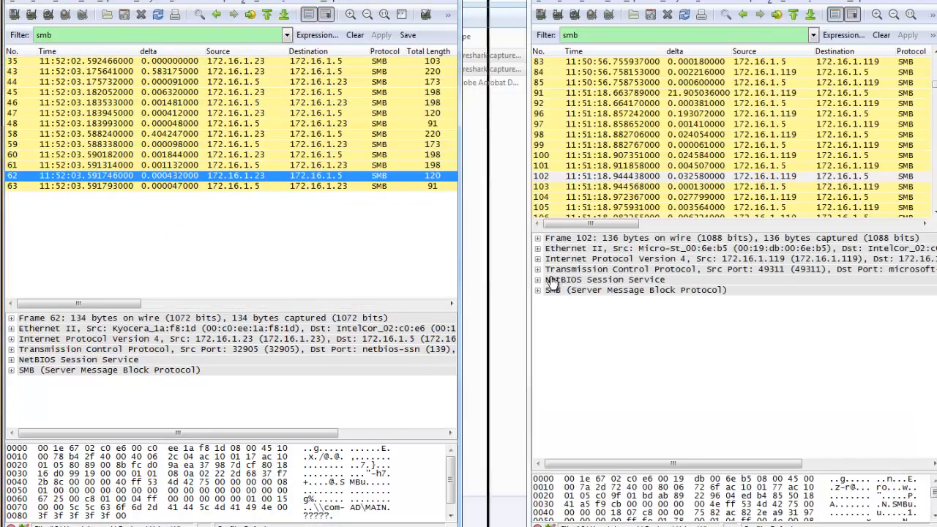
Adjust the side-by-side capture windows and expand the SMB Header of both Tree Connect AndX Requests.
{"action": "left_click_drag", "start_coordinate": [528, 281], "coordinate": [502, 280]}
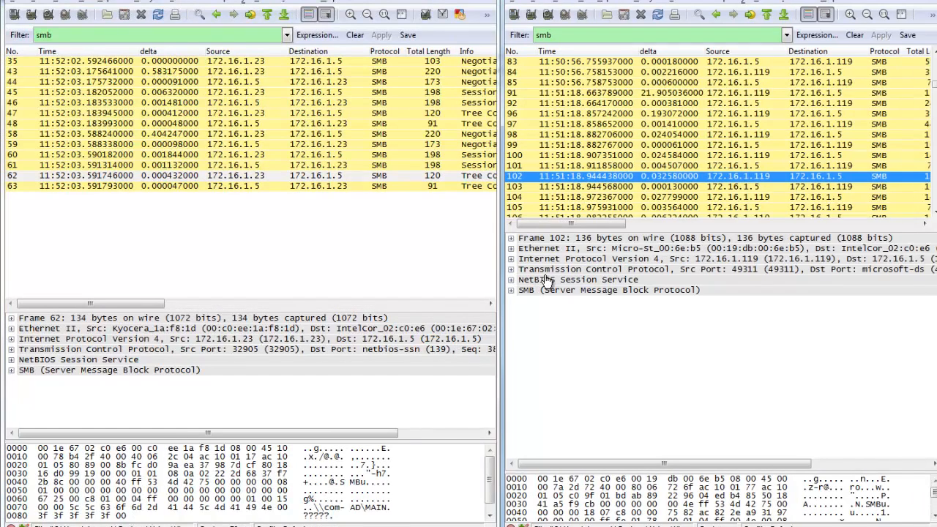
{"action": "left_click", "coordinate": [452, 251]}
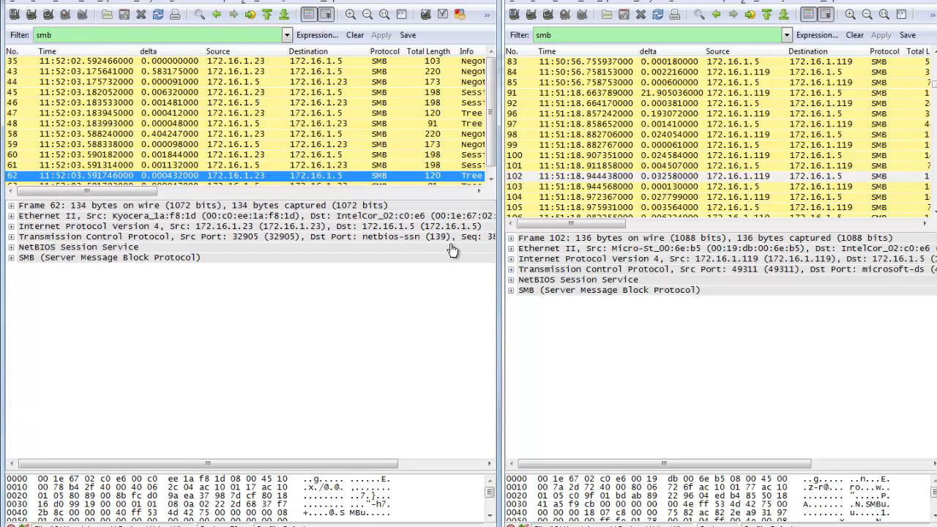
{"action": "left_click", "coordinate": [11, 257]}
{"action": "left_click", "coordinate": [511, 290]}
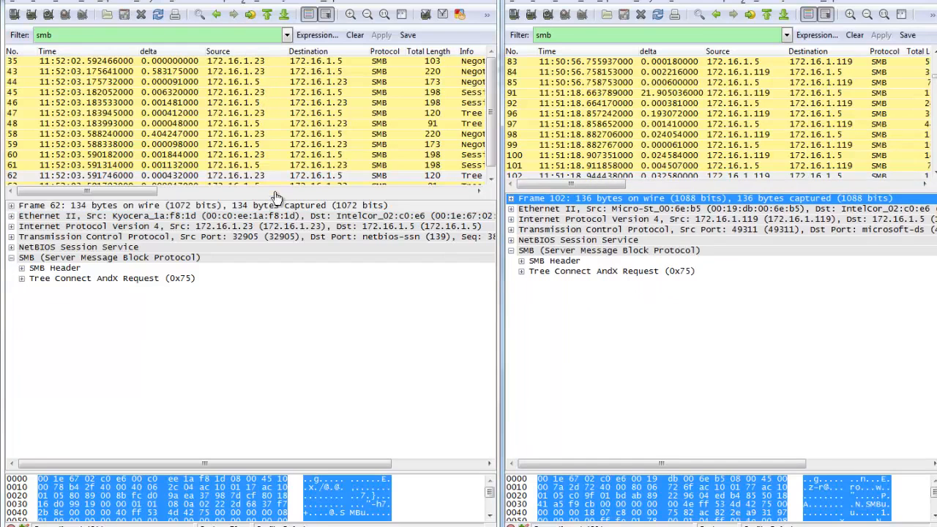
{"action": "left_click", "coordinate": [521, 261]}
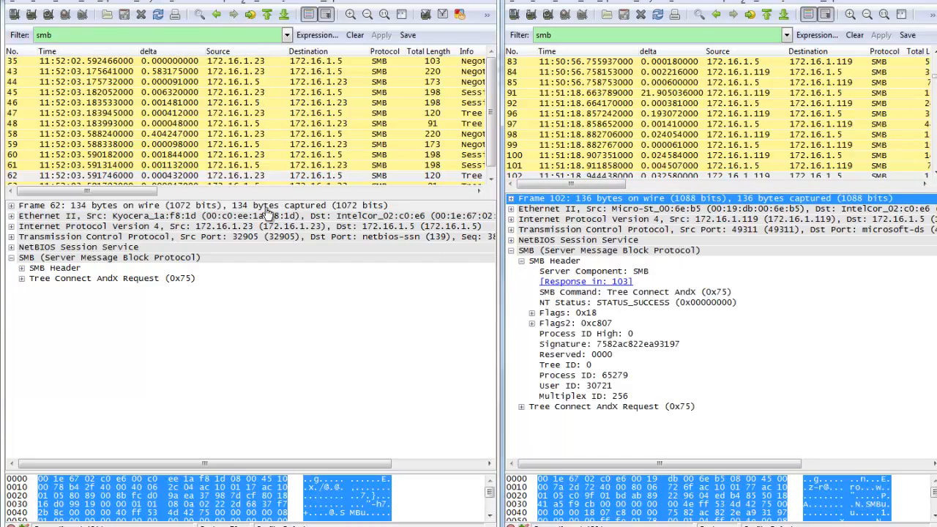
{"action": "left_click", "coordinate": [22, 268]}
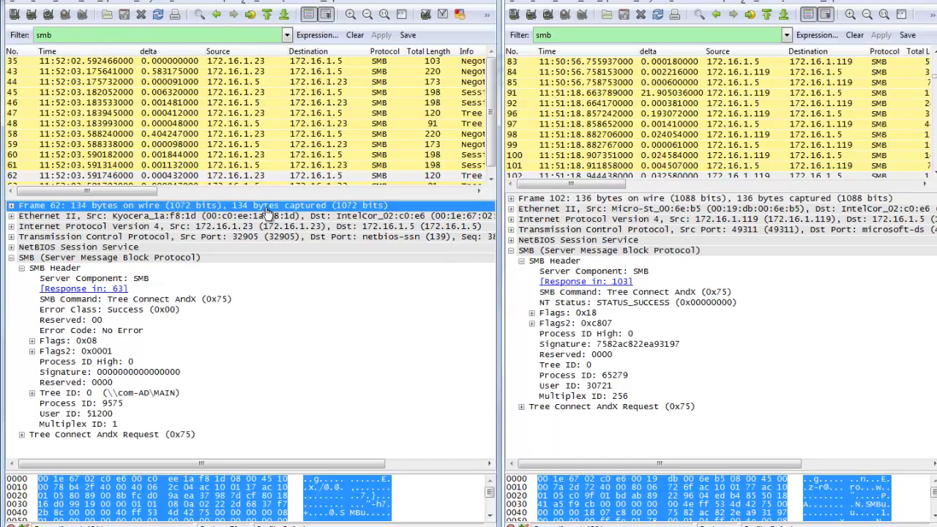
Compare the Flags fields of the two requests and expand Flags2 in both SMB headers.
{"action": "left_click", "coordinate": [68, 340]}
{"action": "left_click", "coordinate": [567, 313]}
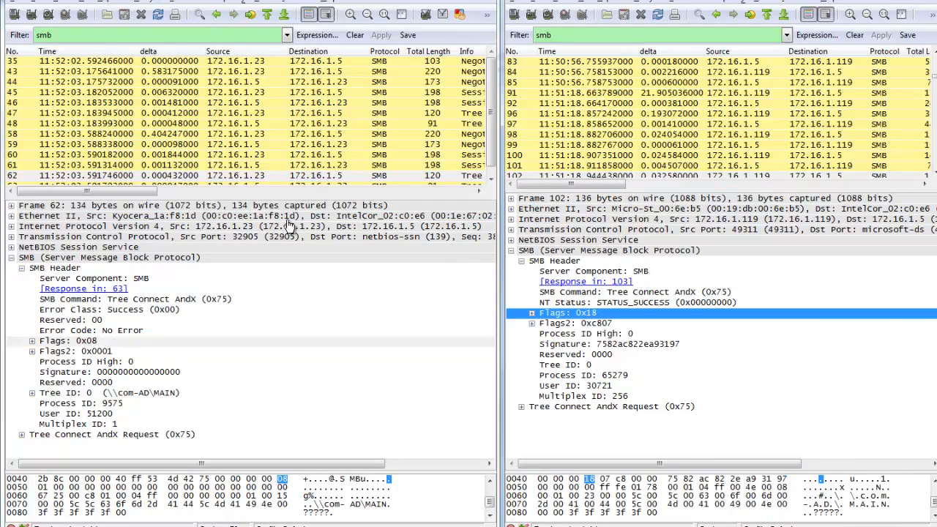
{"action": "left_click", "coordinate": [533, 323]}
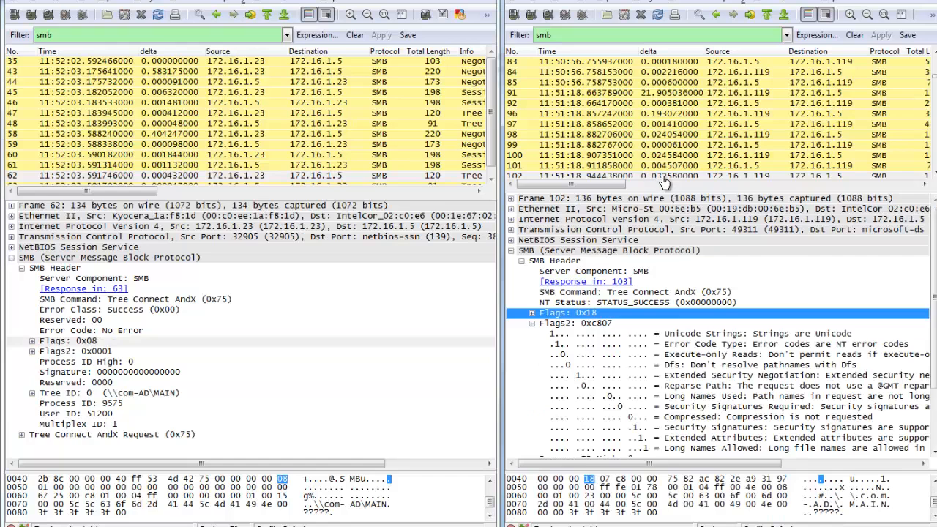
{"action": "left_click", "coordinate": [32, 351]}
{"action": "scroll", "coordinate": [245, 329], "scroll_direction": "down", "scroll_amount": 3}
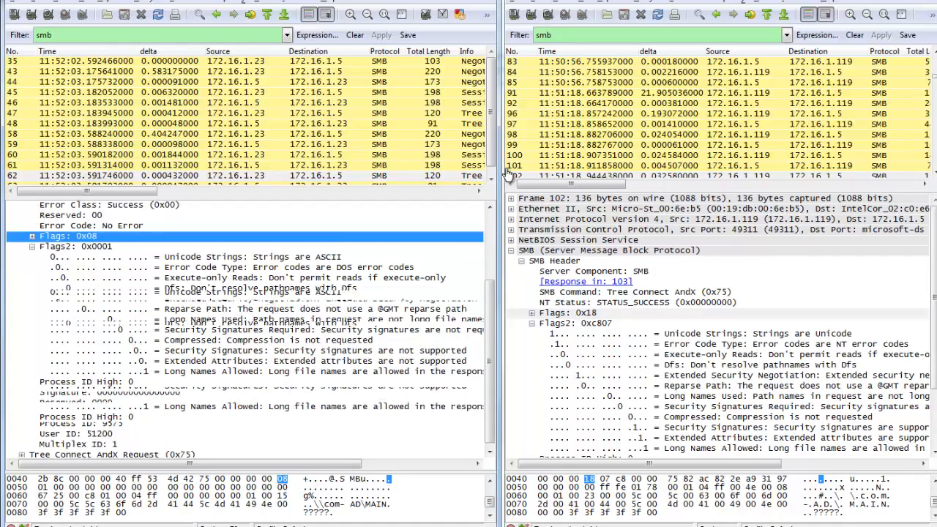
Compare the Unicode Strings and Error Code Type bits of Flags2 in both Tree Connect AndX Requests.
{"action": "scroll", "coordinate": [245, 329], "scroll_direction": "up", "scroll_amount": 1}
{"action": "left_click_drag", "start_coordinate": [189, 464], "coordinate": [216, 463]}
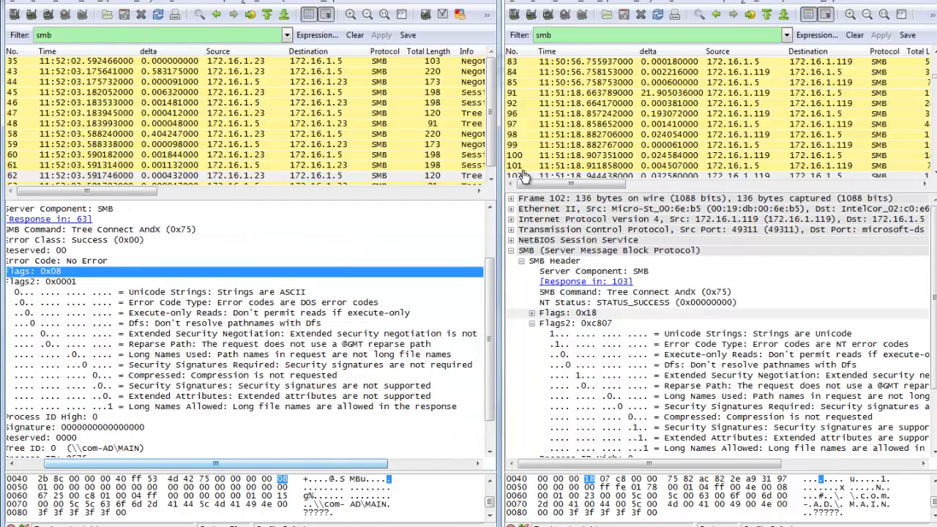
{"action": "left_click_drag", "start_coordinate": [649, 463], "coordinate": [669, 463]}
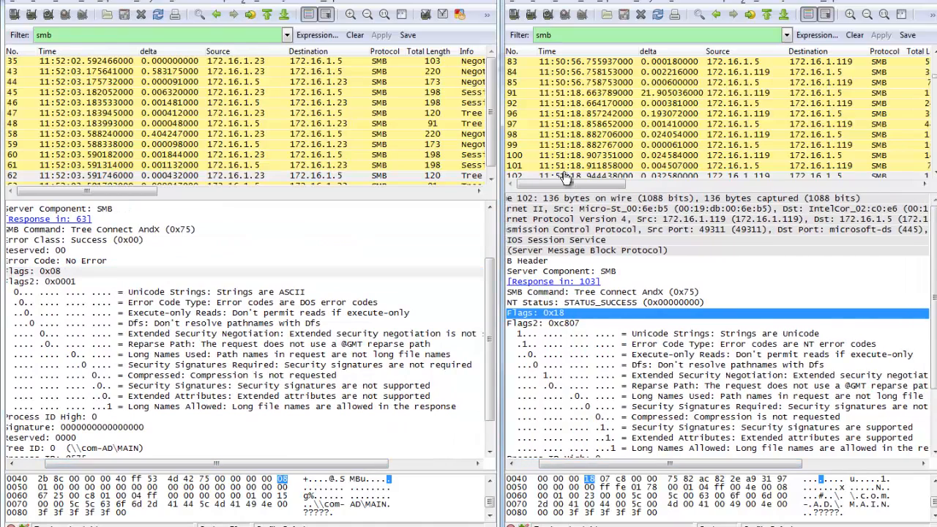
{"action": "scroll", "coordinate": [718, 330], "scroll_direction": "down", "scroll_amount": 2}
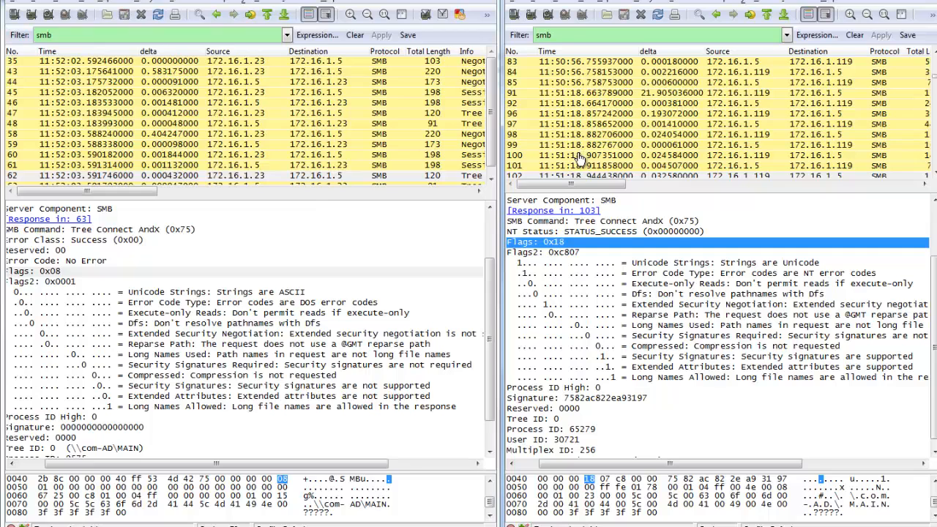
{"action": "left_click", "coordinate": [212, 292]}
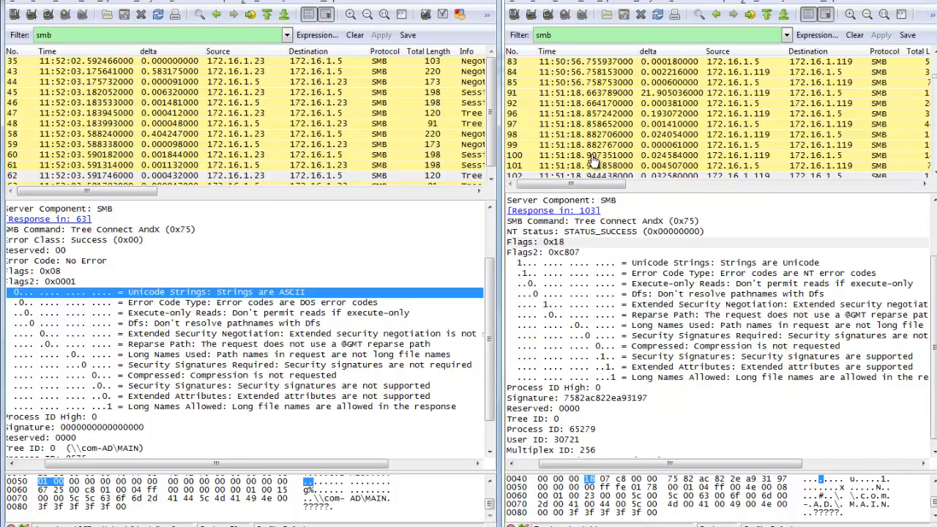
{"action": "key", "text": "alt+Tab"}
{"action": "key", "text": "Down"}
{"action": "key", "text": "Down"}
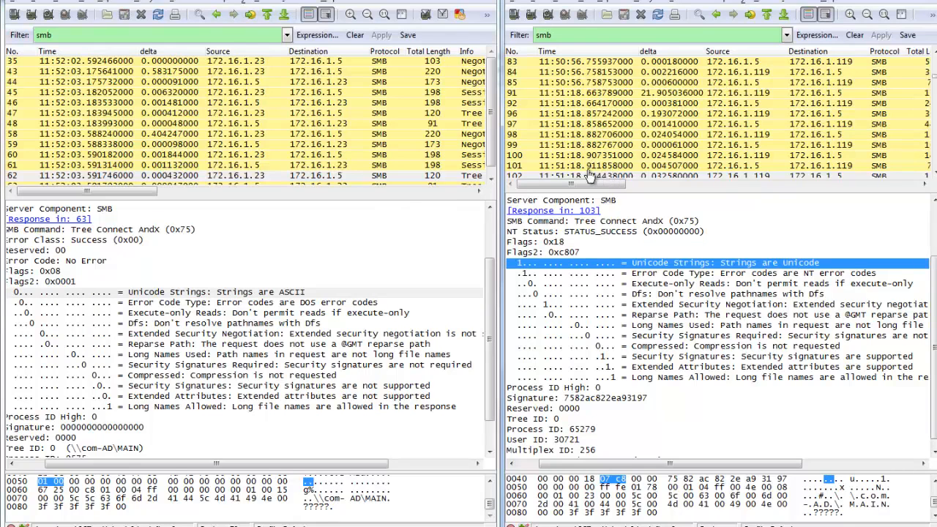
{"action": "key", "text": "Down"}
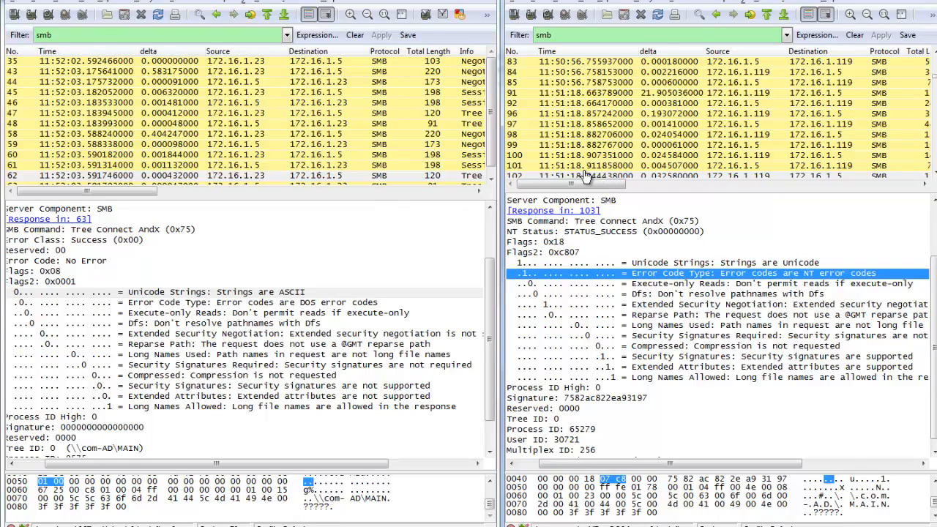
{"action": "key", "text": "alt+Tab"}
{"action": "key", "text": "Down"}
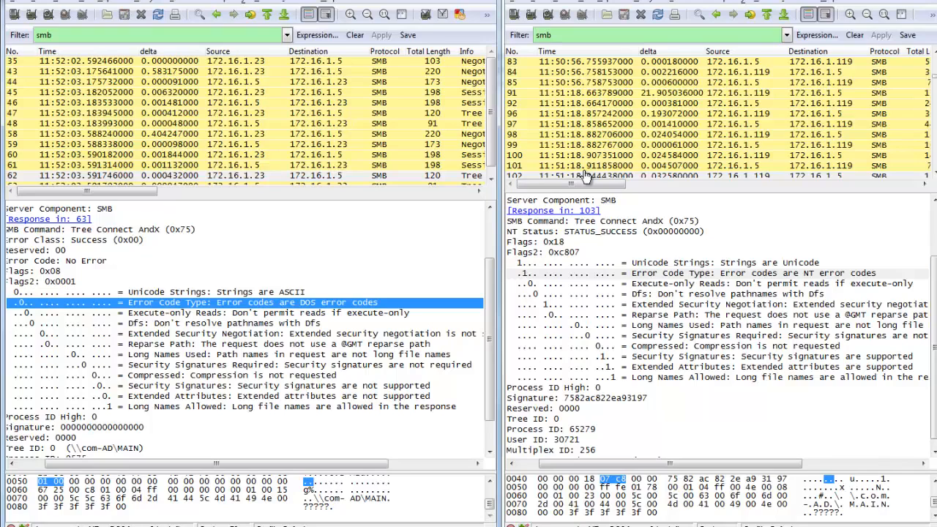
Compare the remaining Flags2 bits of both requests, including Extended Security Negotiation, Security Signatures and Extended Attributes.
{"action": "key", "text": "alt+Tab"}
{"action": "key", "text": "Down"}
{"action": "key", "text": "Down"}
{"action": "key", "text": "Down"}
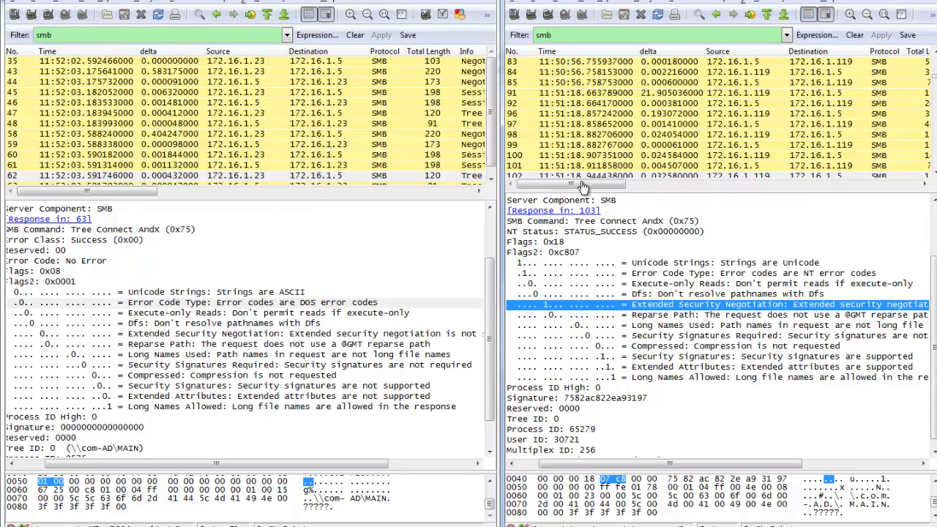
{"action": "key", "text": "Down"}
{"action": "key", "text": "Down"}
{"action": "key", "text": "Down"}
{"action": "key", "text": "Down"}
{"action": "key", "text": "Down"}
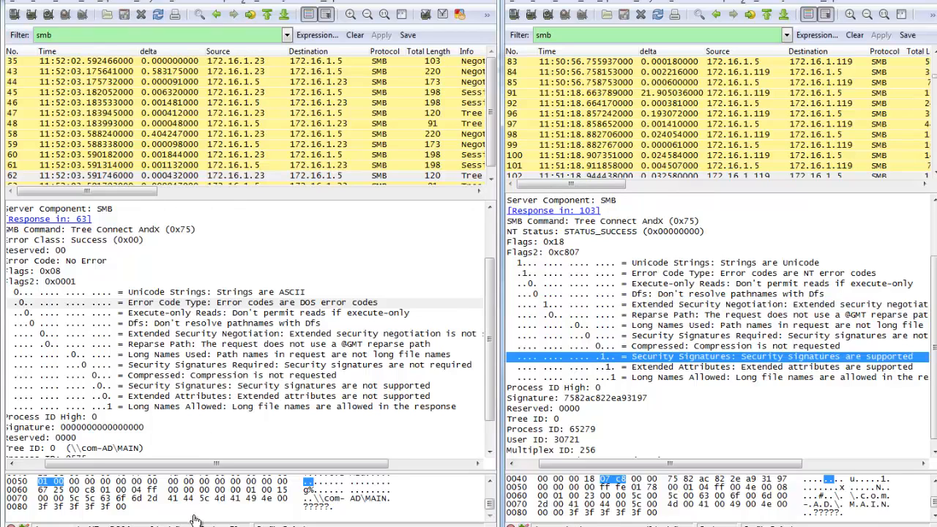
{"action": "key", "text": "Down"}
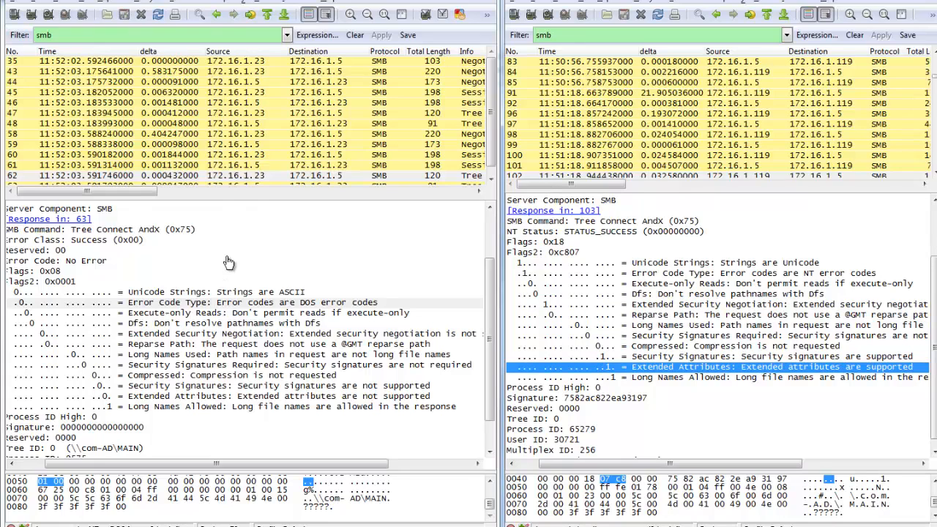
{"action": "left_click", "coordinate": [220, 385]}
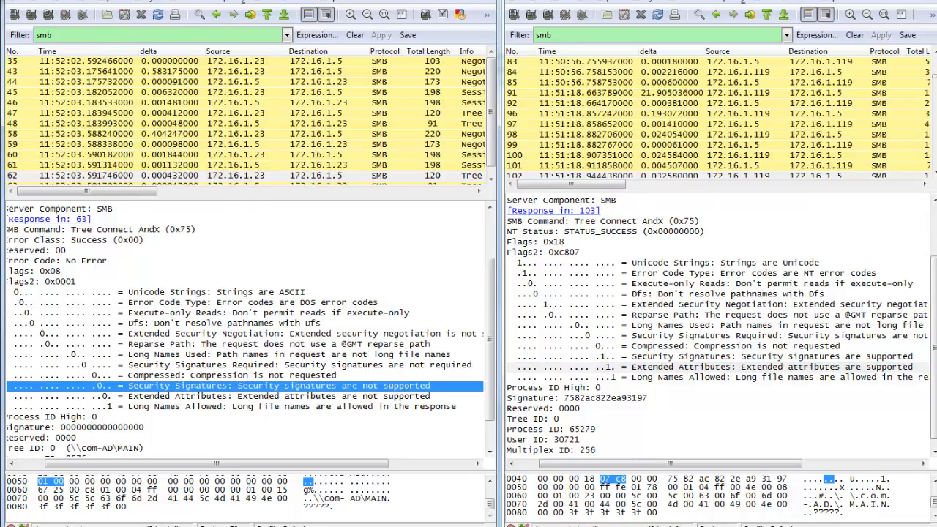
{"action": "left_click", "coordinate": [219, 344]}
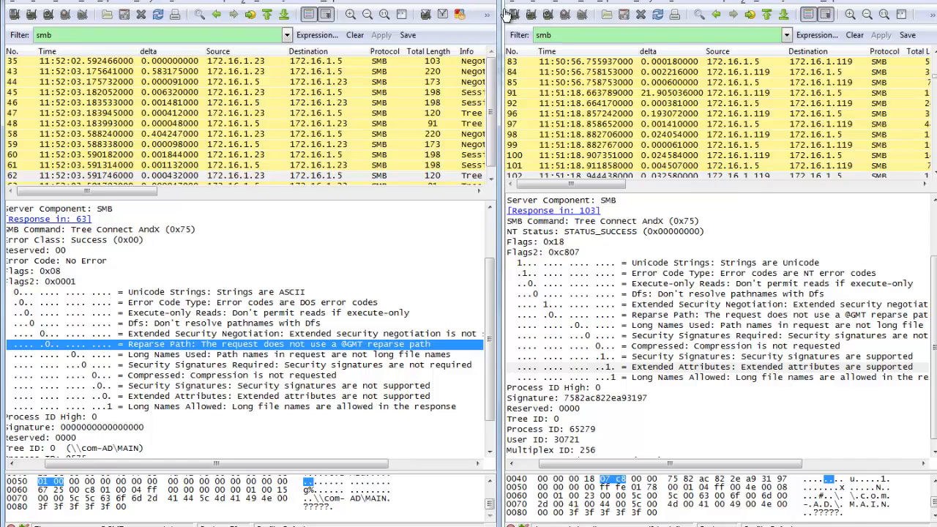
Switch to the PowerPoint presentation and go to the Answer slide following "7 – SMB Cant scan to new server".
{"action": "key", "text": "alt+Tab"}
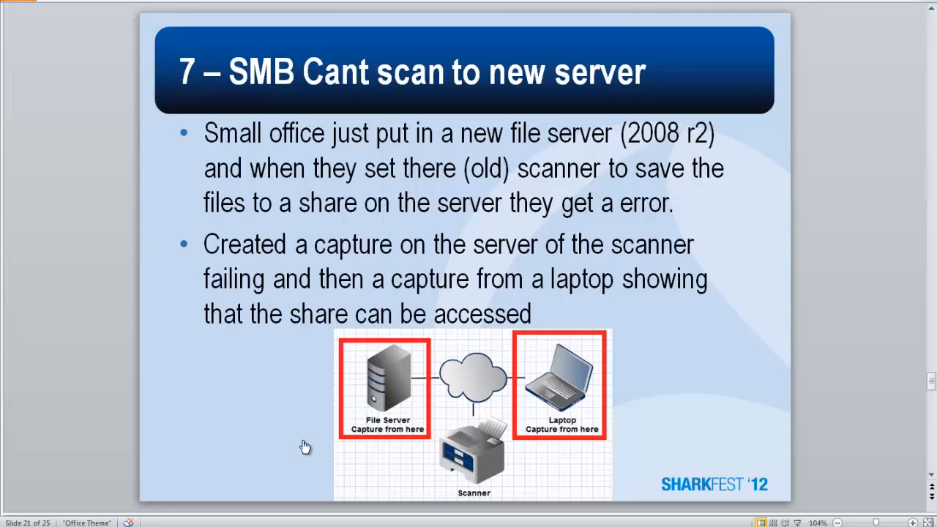
{"action": "key", "text": "Page_Down"}
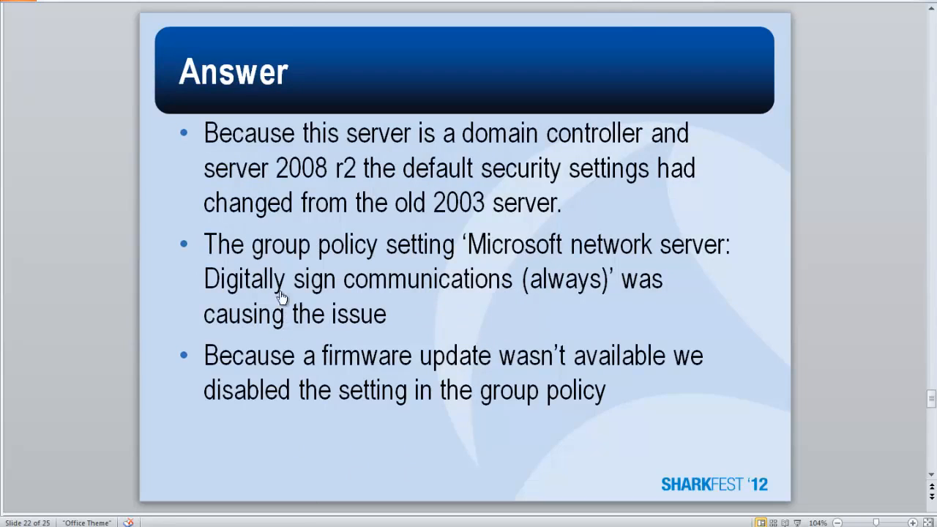
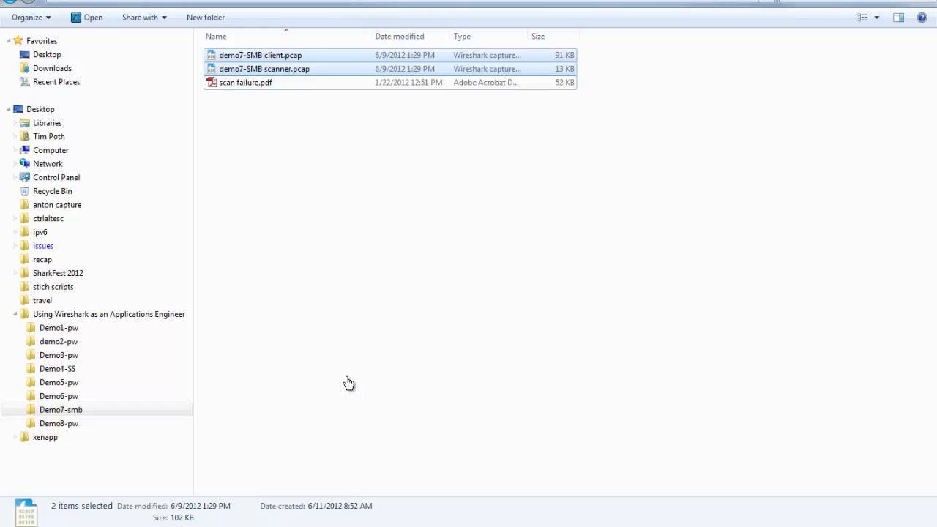
Switch to the PowerPoint slide "8 - PW Random connection issues" to review its network diagram, and switch to the matching Wireshark capture.
{"action": "key", "text": "Down"}
{"action": "key", "text": "alt+Tab"}
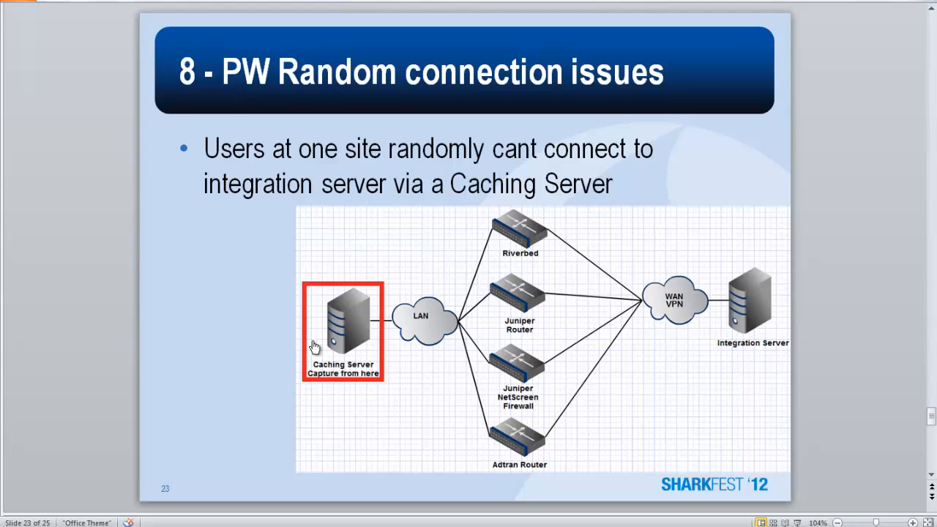
{"action": "left_click", "coordinate": [314, 346]}
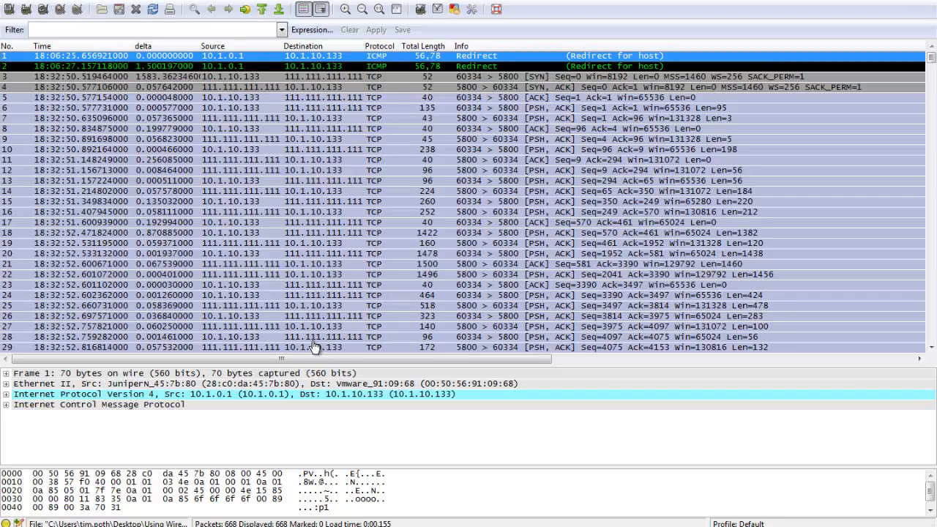
Look through the early packets of the capture, starting with the SYN in packet 3.
{"action": "key", "text": "Down"}
{"action": "key", "text": "Down"}
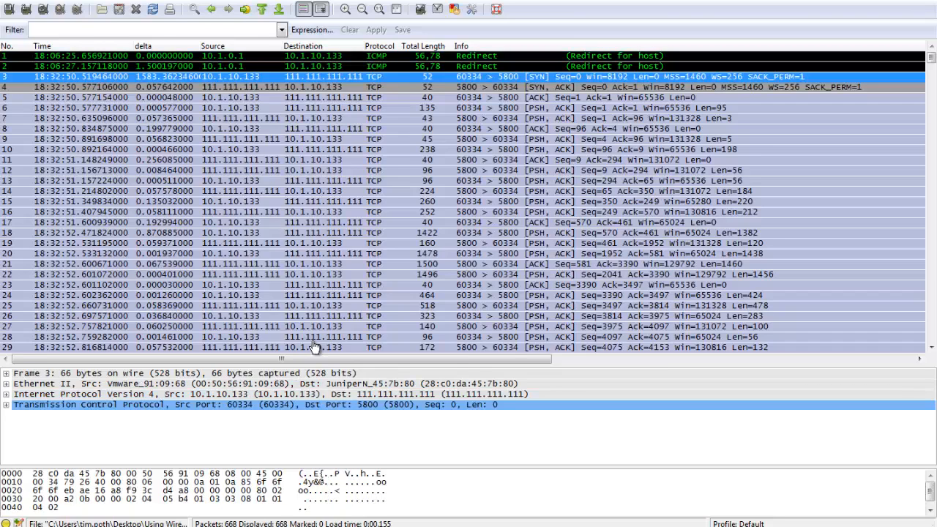
{"action": "scroll", "coordinate": [315, 347], "scroll_direction": "down", "scroll_amount": 2}
{"action": "scroll", "coordinate": [315, 347], "scroll_direction": "up", "scroll_amount": 2}
{"action": "scroll", "coordinate": [315, 347], "scroll_direction": "down", "scroll_amount": 20}
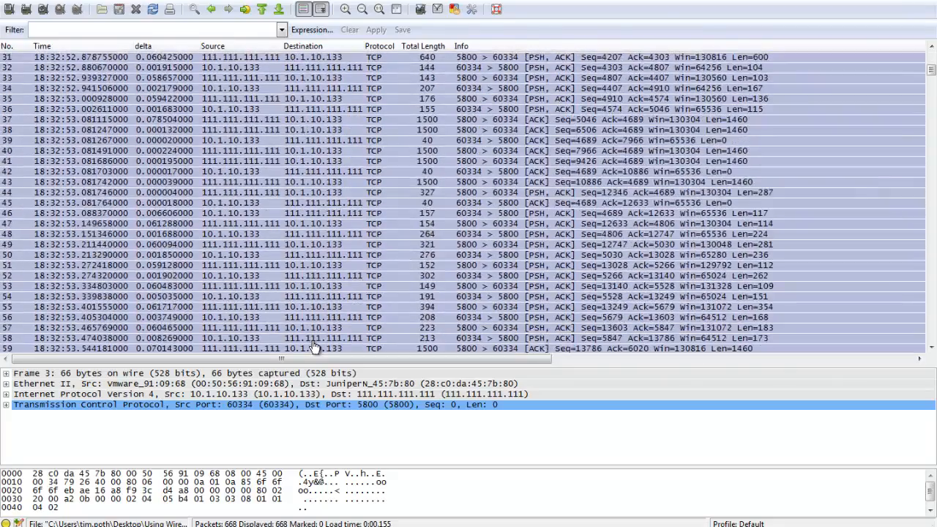
{"action": "scroll", "coordinate": [315, 347], "scroll_direction": "down", "scroll_amount": 9}
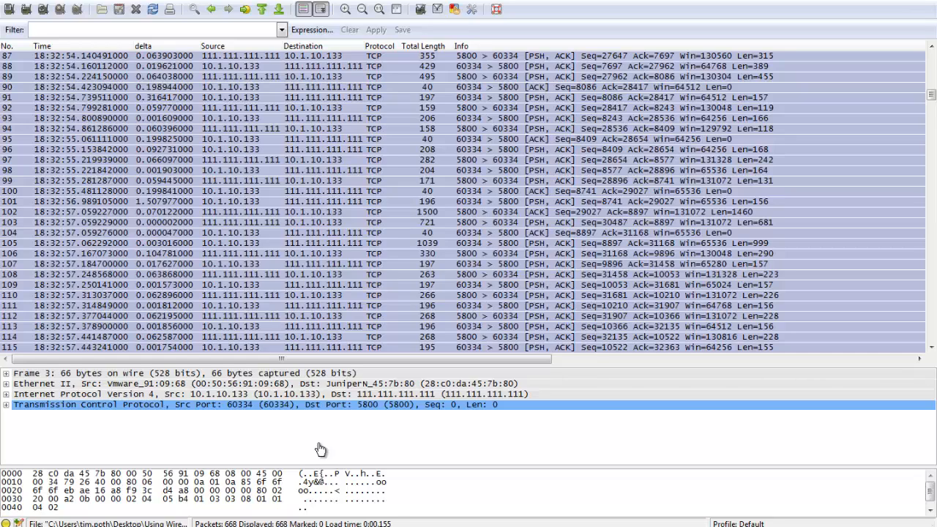
Filter the capture with tcp.analysis.flags and inspect the first two flagged packets, 476 and 477.
{"action": "type", "text": "tcp."}
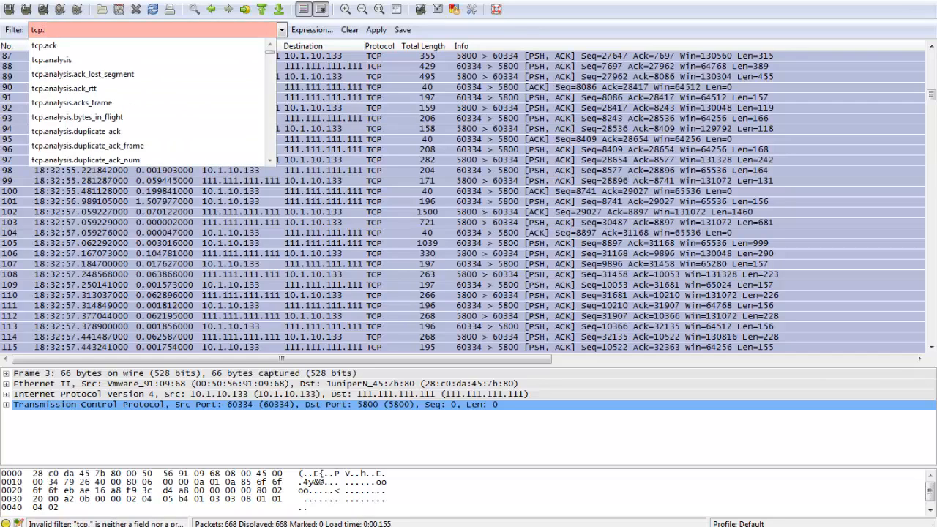
{"action": "key", "text": "Down"}
{"action": "key", "text": "Down"}
{"action": "key", "text": "Down"}
{"action": "key", "text": "Up"}
{"action": "key", "text": "Return"}
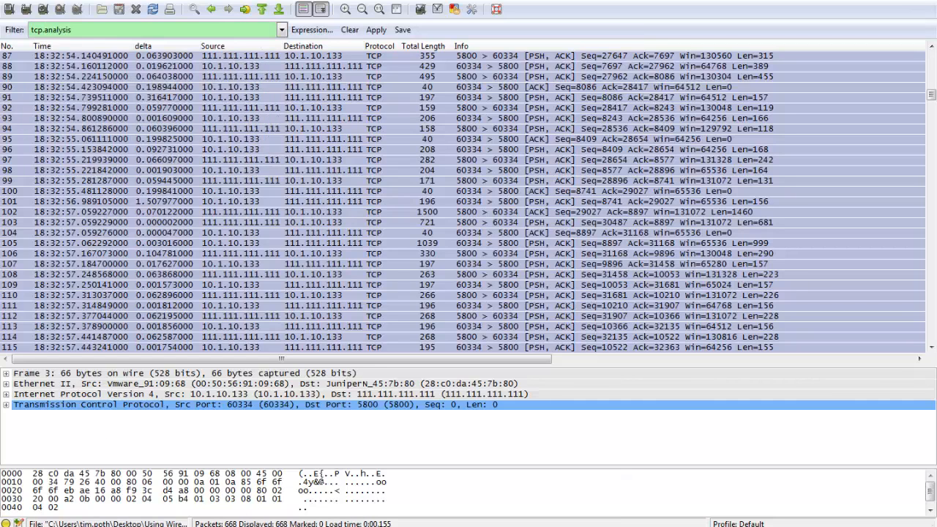
{"action": "type", "text": ".flags"}
{"action": "key", "text": "Return"}
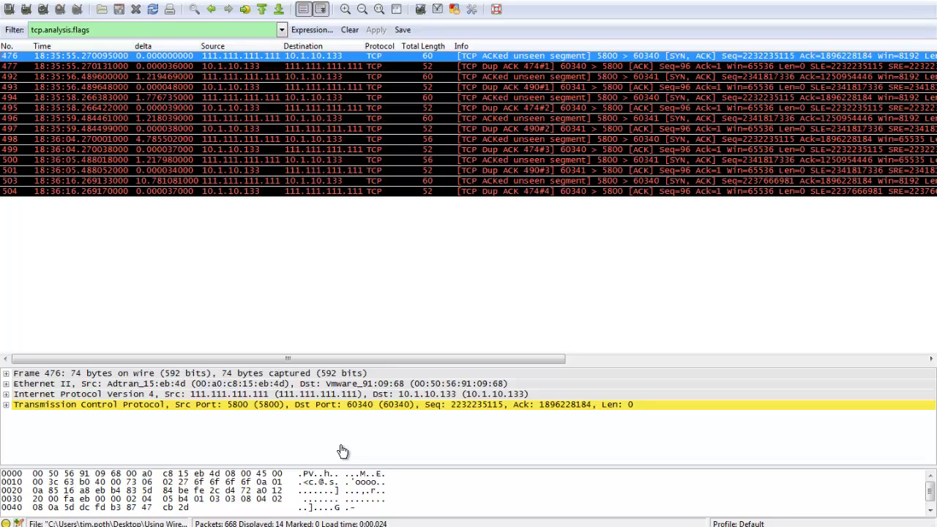
{"action": "key", "text": "Down"}
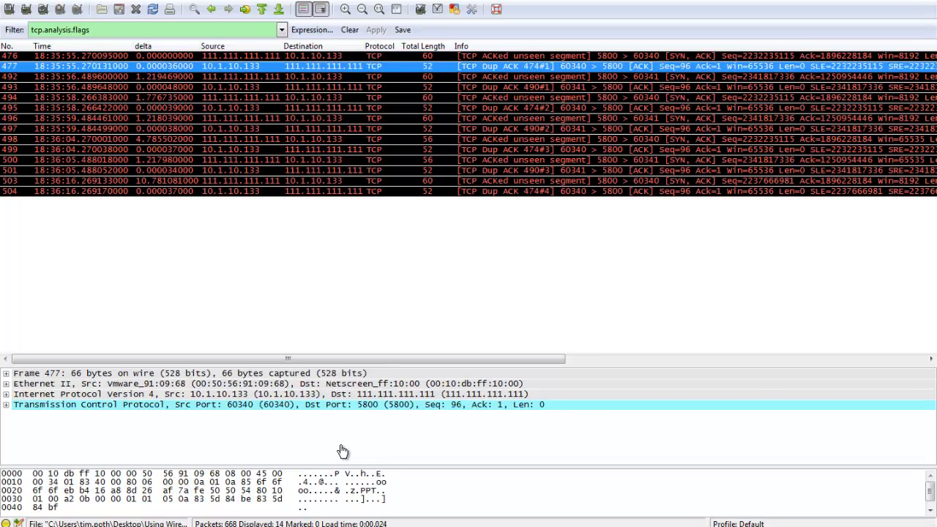
{"action": "key", "text": "Up"}
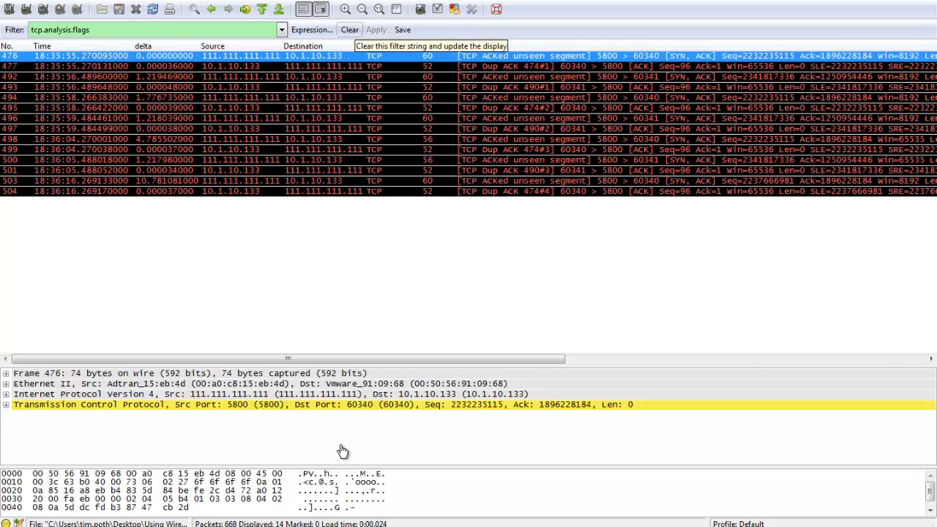
Clear the display filter, follow the TCP stream of packet 476, and close the stream content window.
{"action": "left_click", "coordinate": [349, 29]}
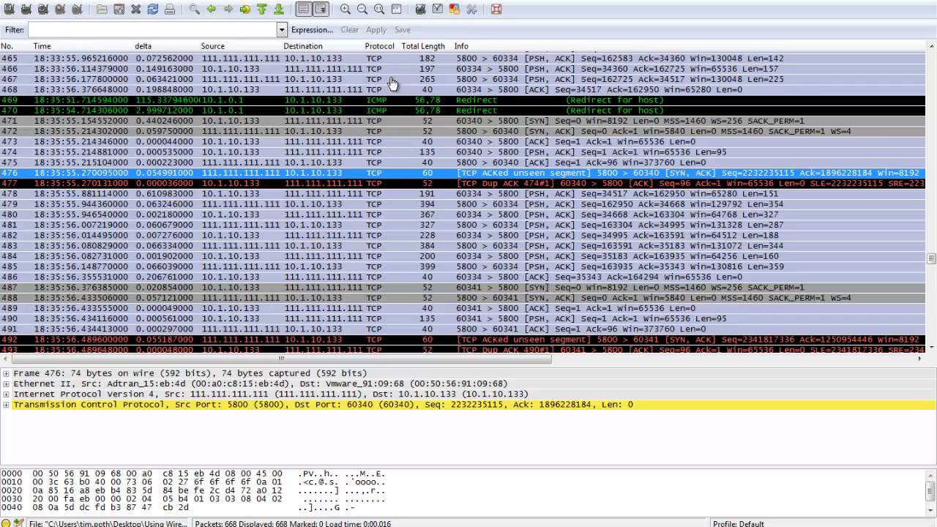
{"action": "right_click", "coordinate": [500, 174]}
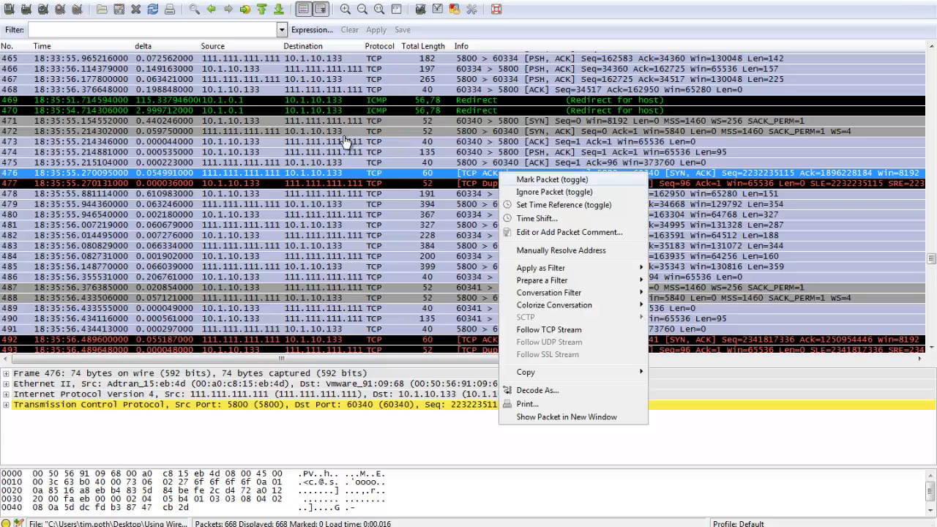
{"action": "left_click", "coordinate": [549, 329]}
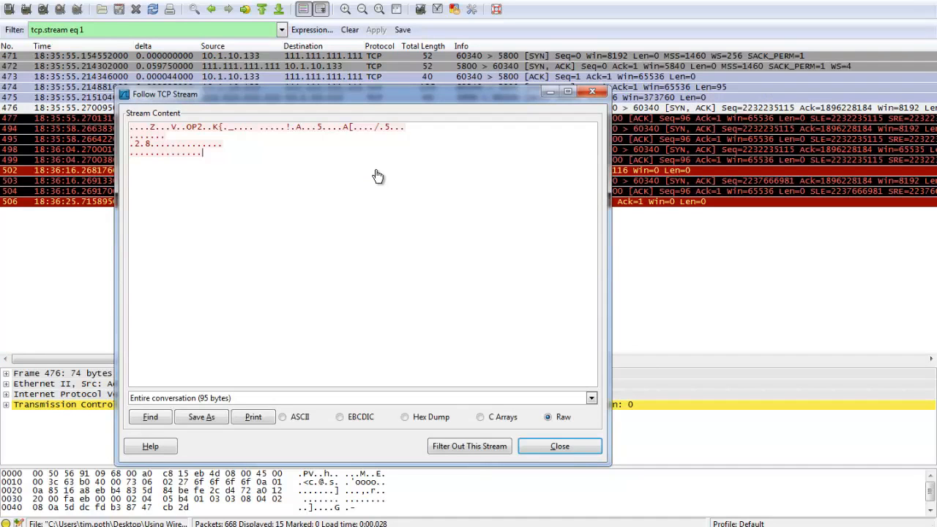
{"action": "key", "text": "Escape"}
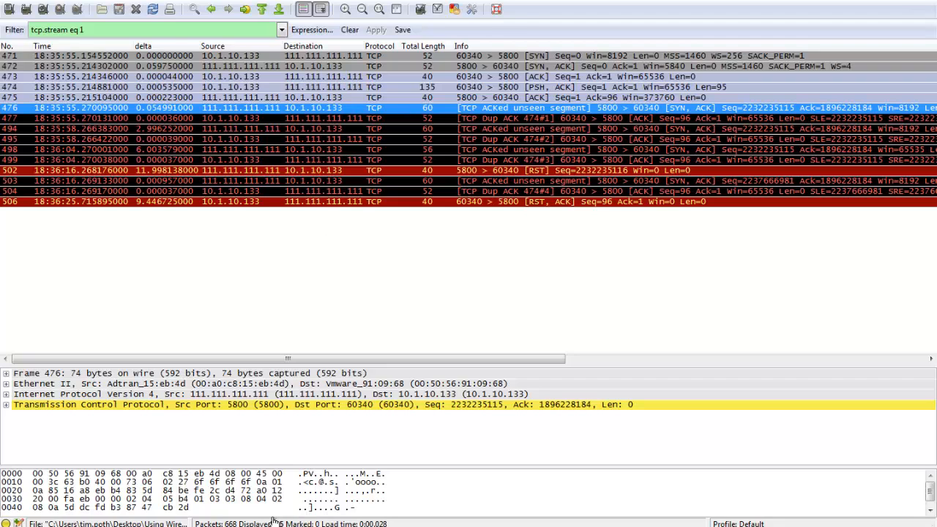
Step through packets 471 to 476 of the filtered stream and check the source and destination devices in their Ethernet II lines.
{"action": "key", "text": "Home"}
{"action": "key", "text": "Down"}
{"action": "key", "text": "Down"}
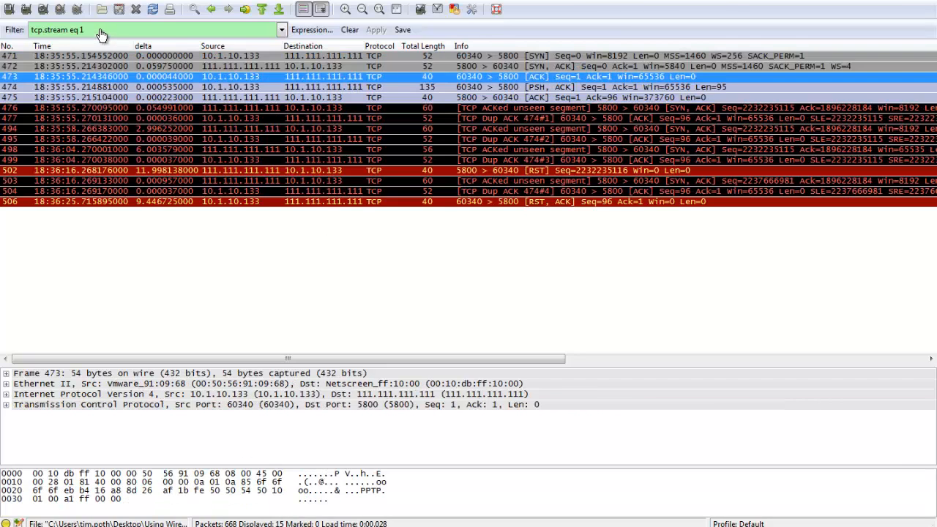
{"action": "key", "text": "Down"}
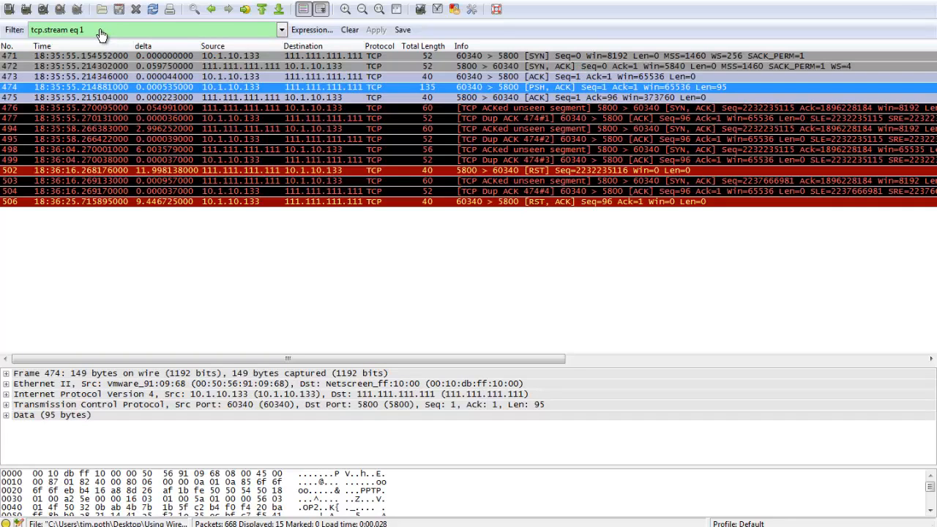
{"action": "key", "text": "Down"}
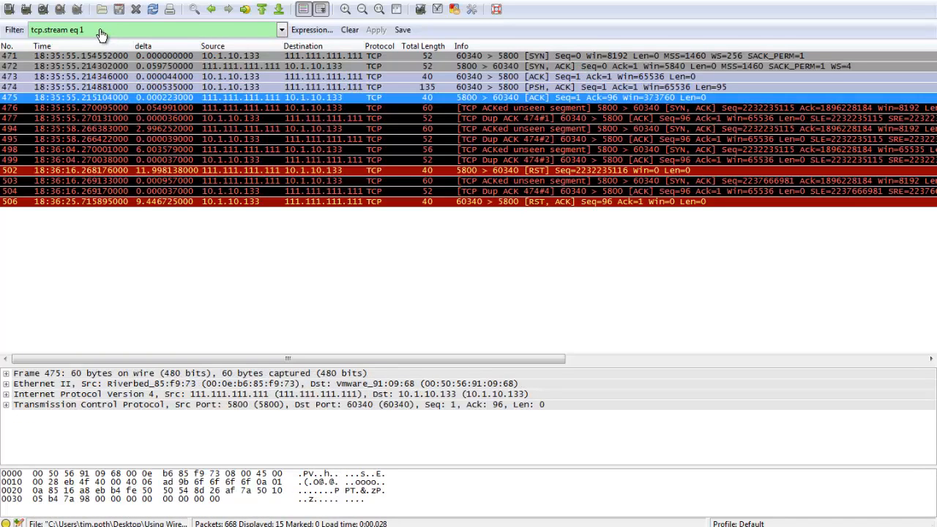
{"action": "key", "text": "Down"}
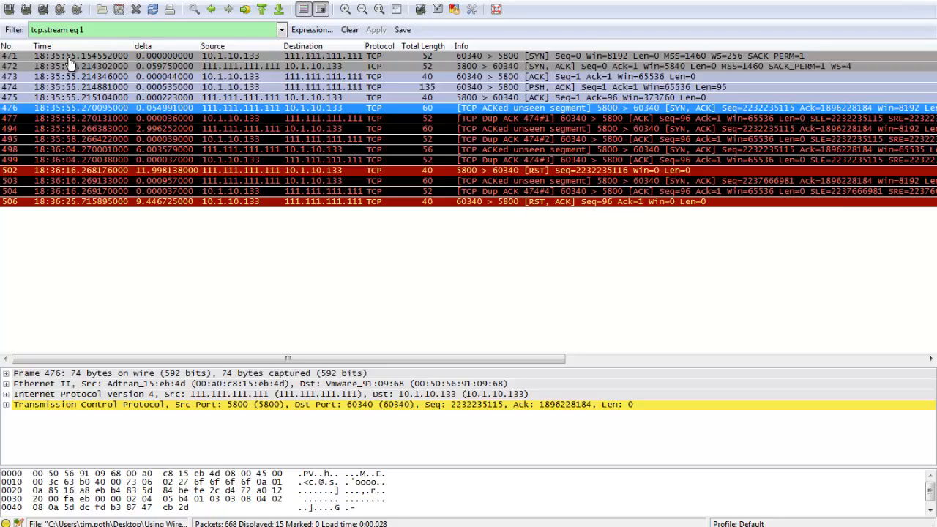
Check the Ethernet II addresses of the following flagged packets in the stream, up to the RST in packet 502.
{"action": "key", "text": "Down"}
{"action": "key", "text": "Down"}
{"action": "key", "text": "Down"}
{"action": "key", "text": "Down"}
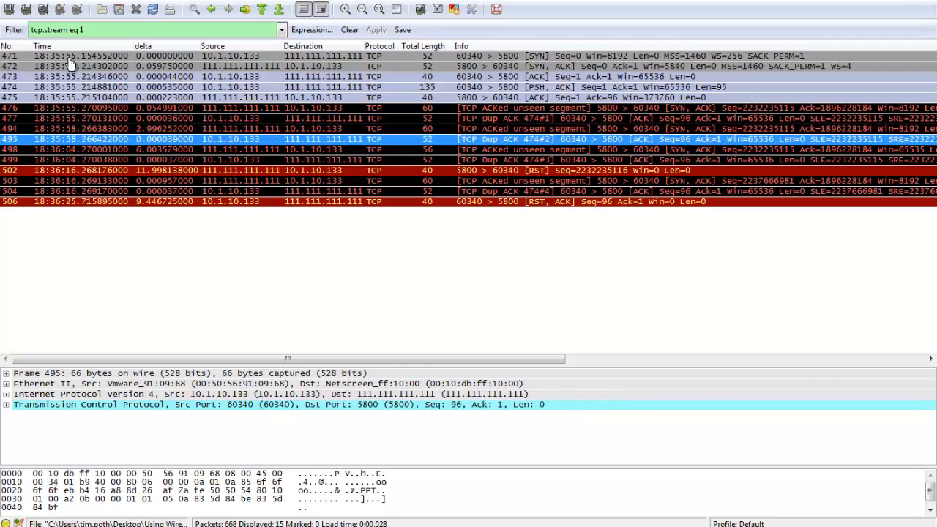
{"action": "key", "text": "Down"}
{"action": "key", "text": "Down"}
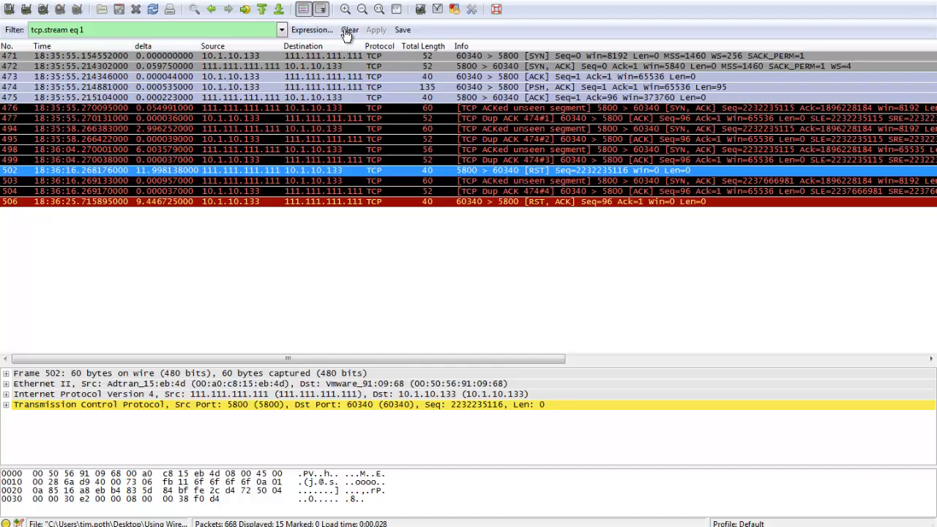
Compare the Ethernet II lines of the SYN in packet 471 and the SYN, ACK in packet 472.
{"action": "key", "text": "ctrl+Home"}
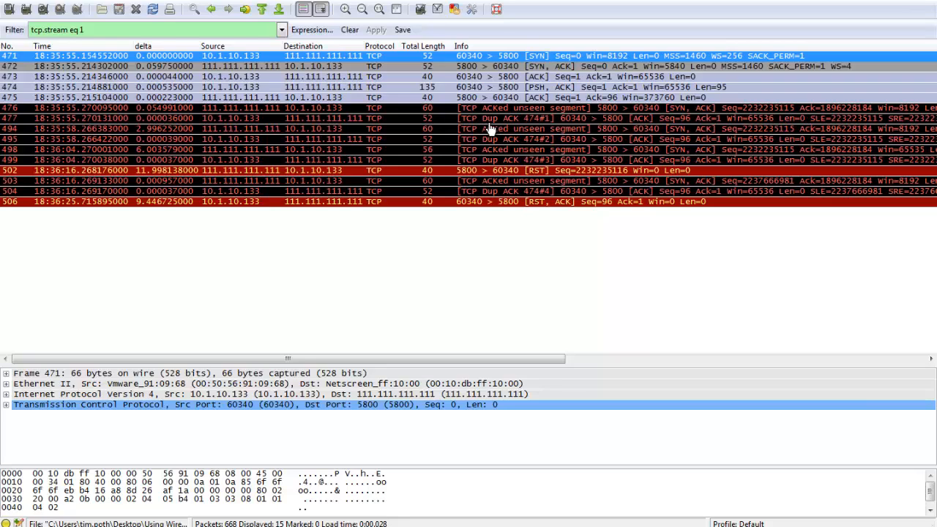
{"action": "key", "text": "Tab"}
{"action": "key", "text": "Down"}
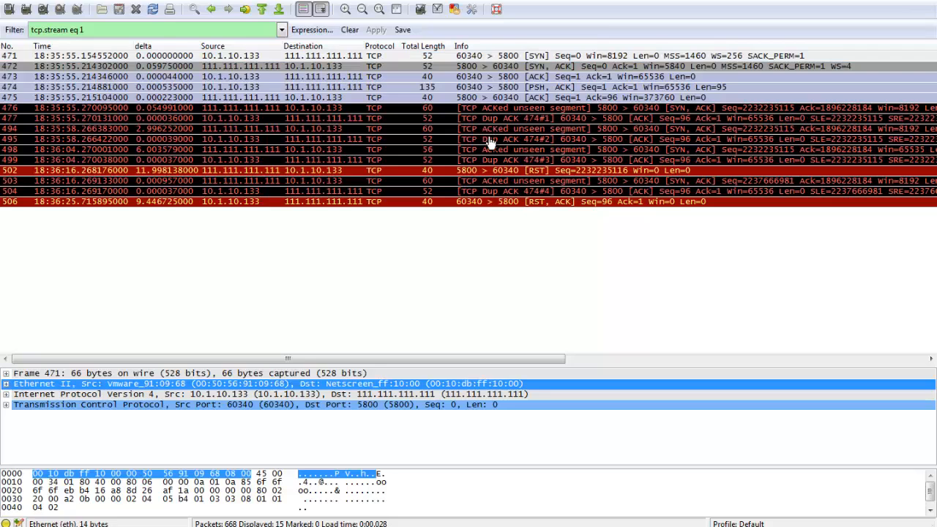
{"action": "key", "text": "ctrl+Down"}
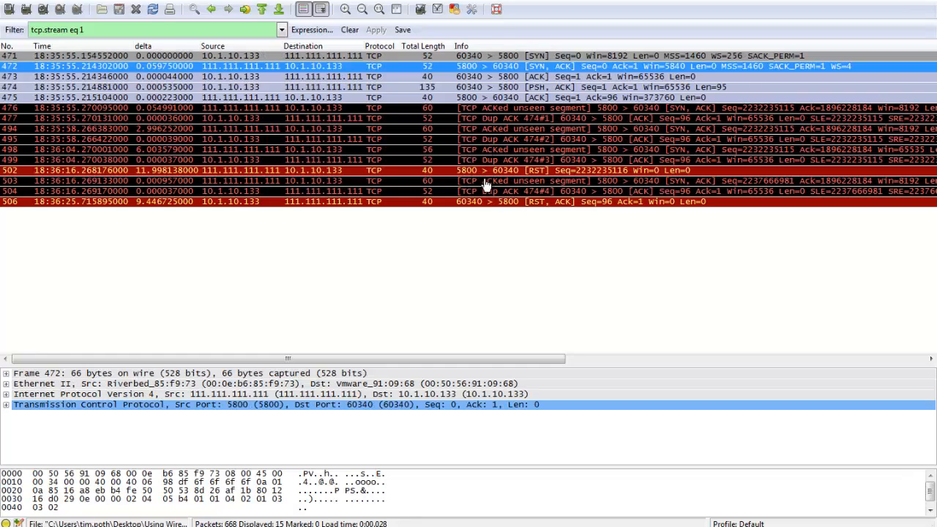
{"action": "left_click", "coordinate": [470, 383]}
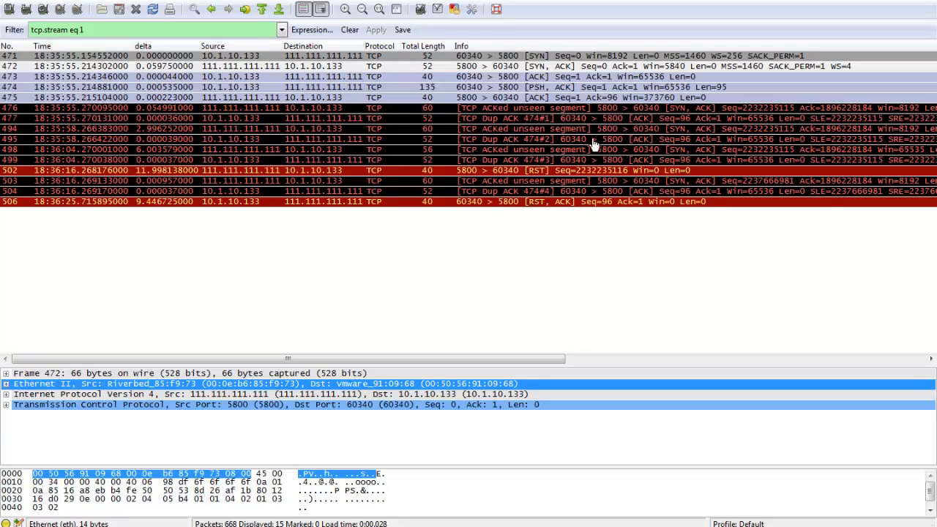
Compare the Ethernet II addresses of packets 473 to 475 and examine the Ack number of the SYN, ACK in packet 476.
{"action": "key", "text": "Down"}
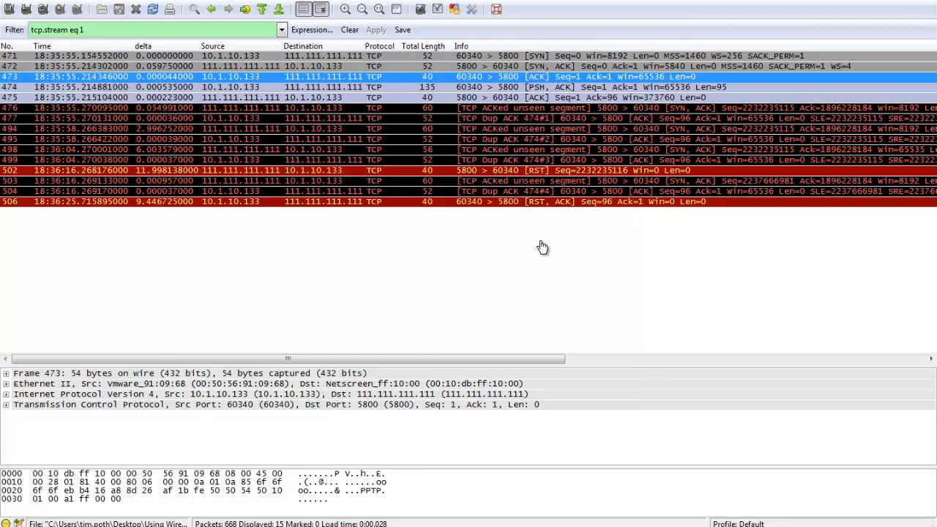
{"action": "key", "text": "Down"}
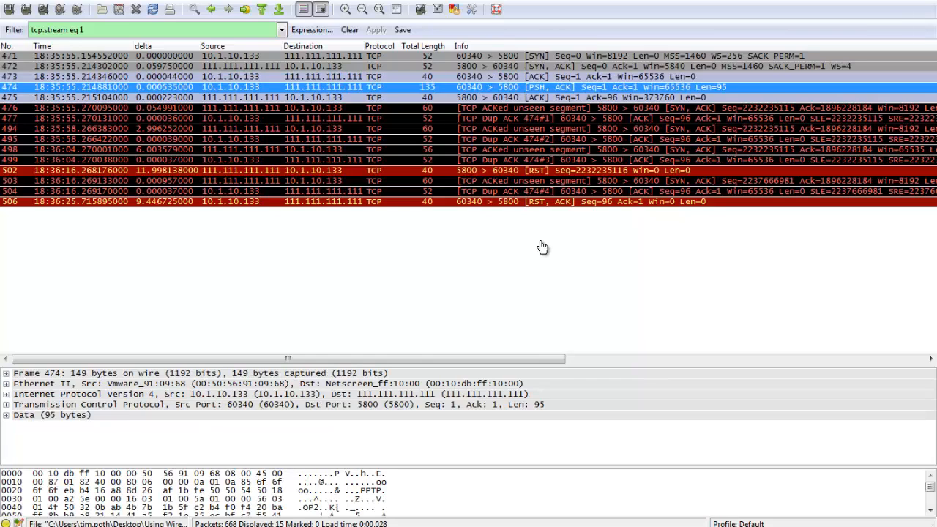
{"action": "key", "text": "Down"}
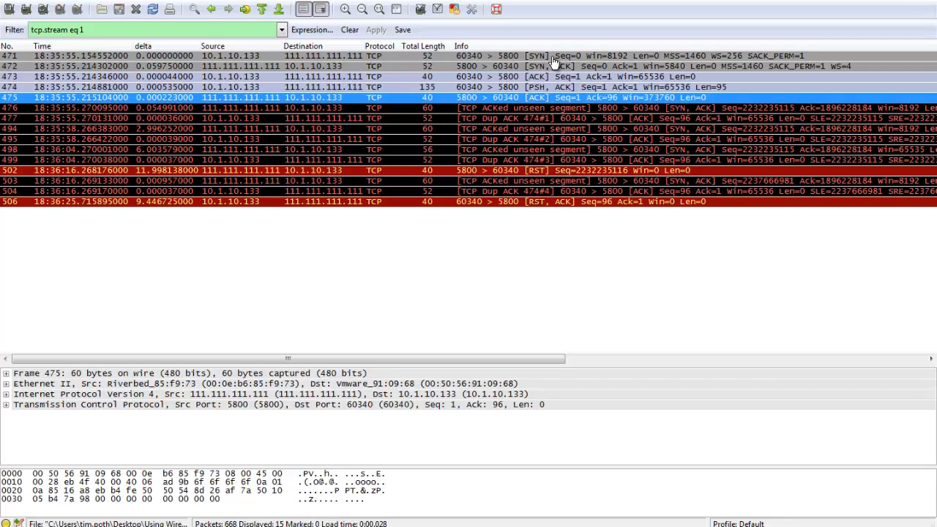
{"action": "left_click", "coordinate": [565, 105]}
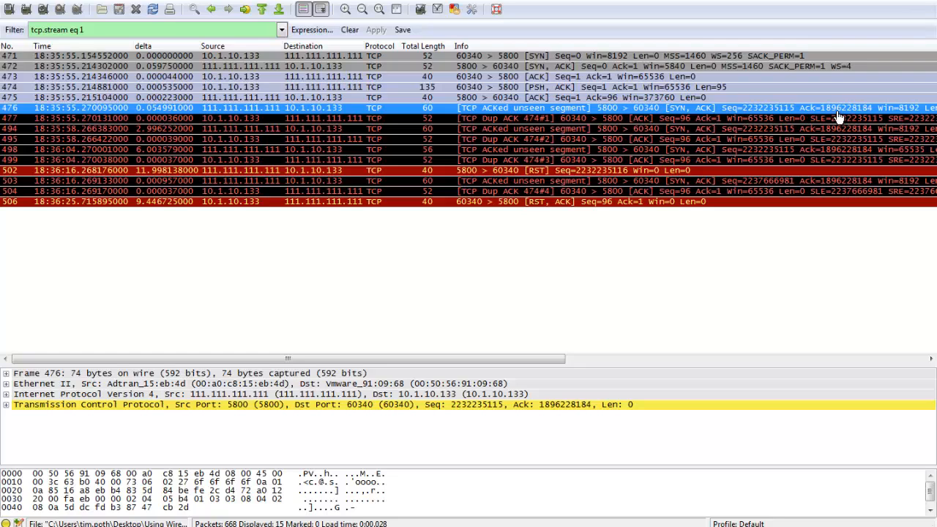
Examine the repeated SYN, ACK and Dup ACK packets 477 to 499 and compare their Total Length values.
{"action": "left_click", "coordinate": [708, 119]}
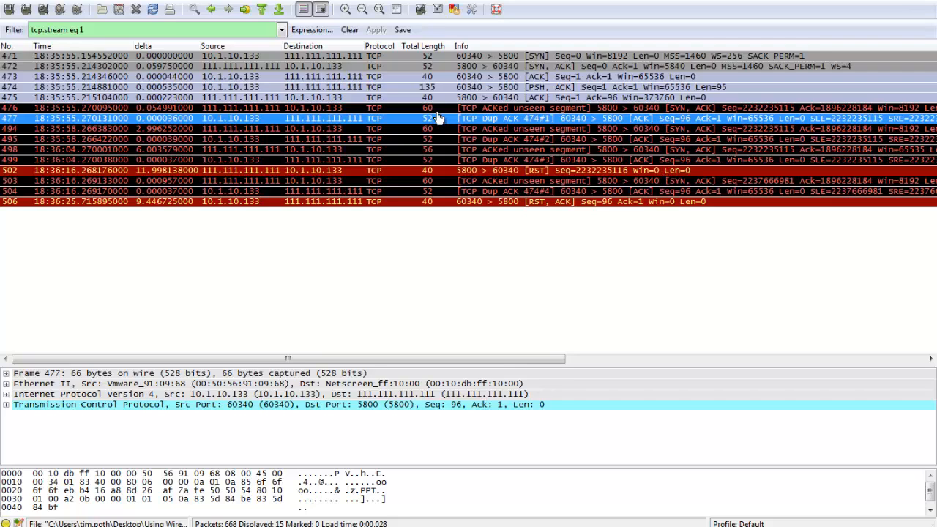
{"action": "key", "text": "Down"}
{"action": "key", "text": "Down"}
{"action": "key", "text": "Down"}
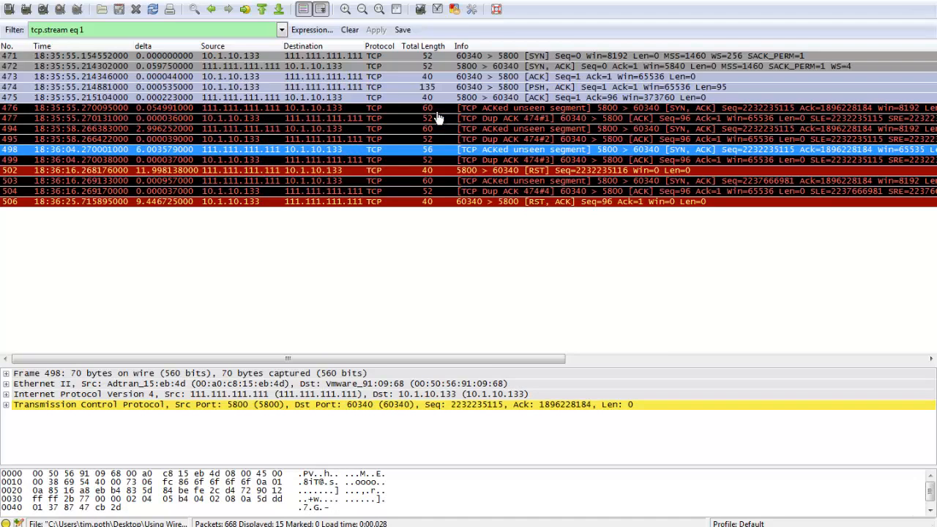
{"action": "key", "text": "Up"}
{"action": "key", "text": "Down"}
{"action": "key", "text": "Down"}
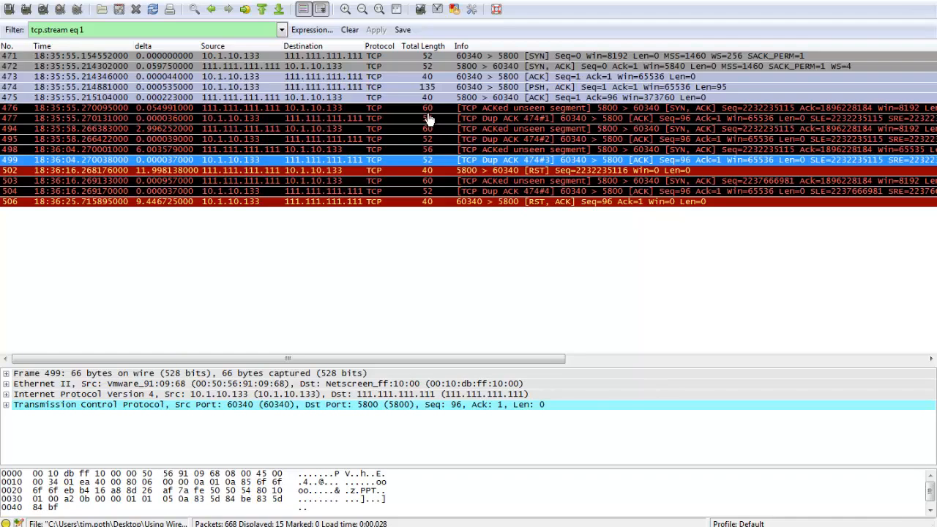
Inspect packet 498 again and continue through packets 502 to 504, comparing their lengths with the initial handshake packets.
{"action": "key", "text": "Up"}
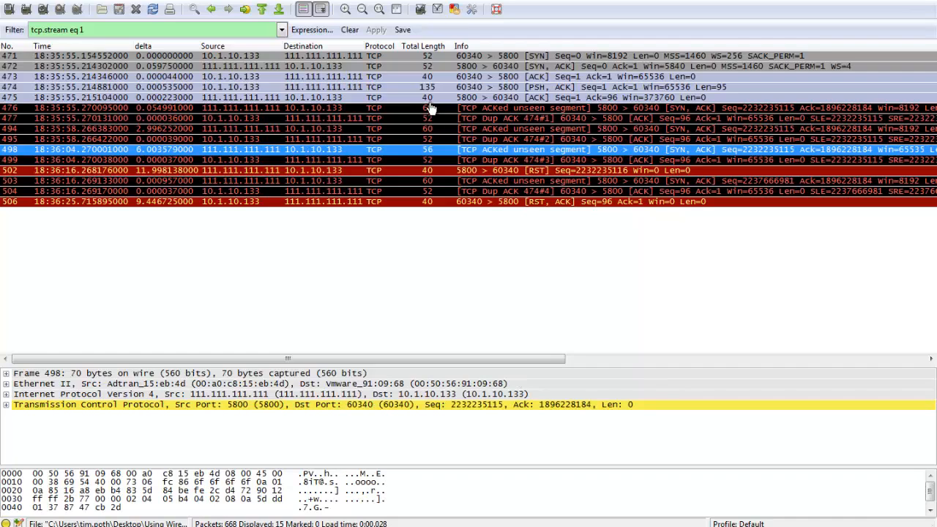
{"action": "key", "text": "Down"}
{"action": "key", "text": "Down"}
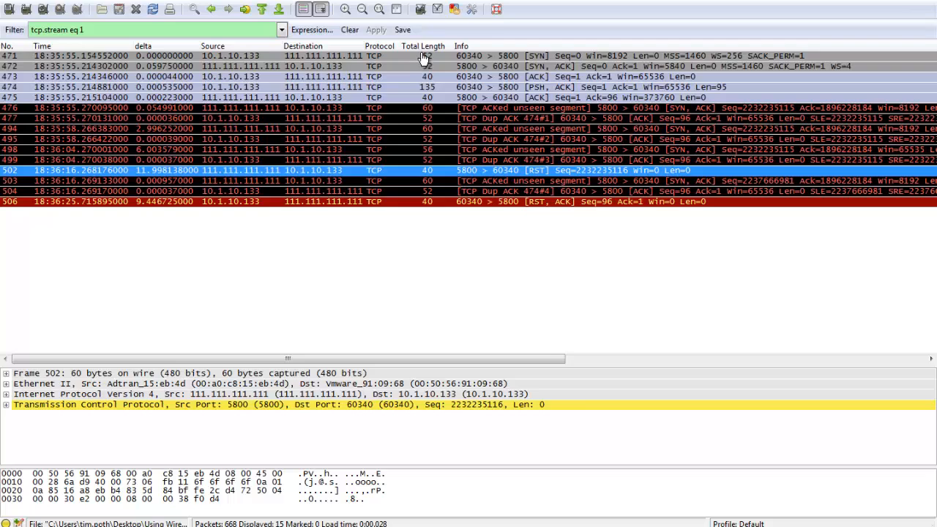
{"action": "key", "text": "Down"}
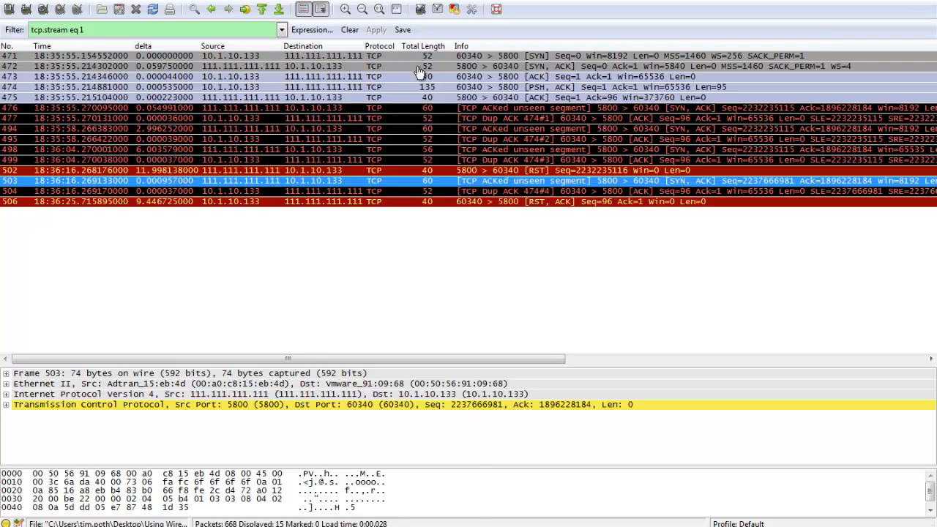
{"action": "key", "text": "Down"}
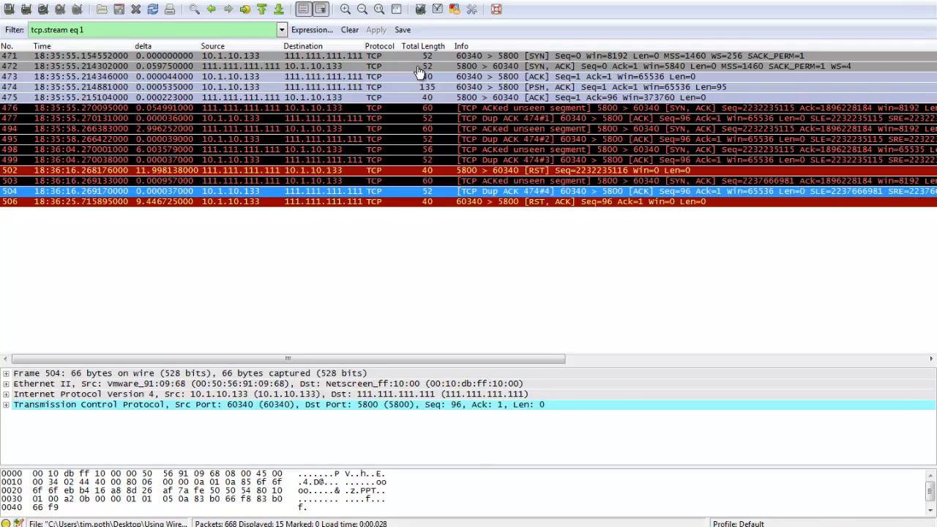
Inspect the closing RST, ACK in packet 506 and clear the tcp.stream eq 1 display filter.
{"action": "key", "text": "Down"}
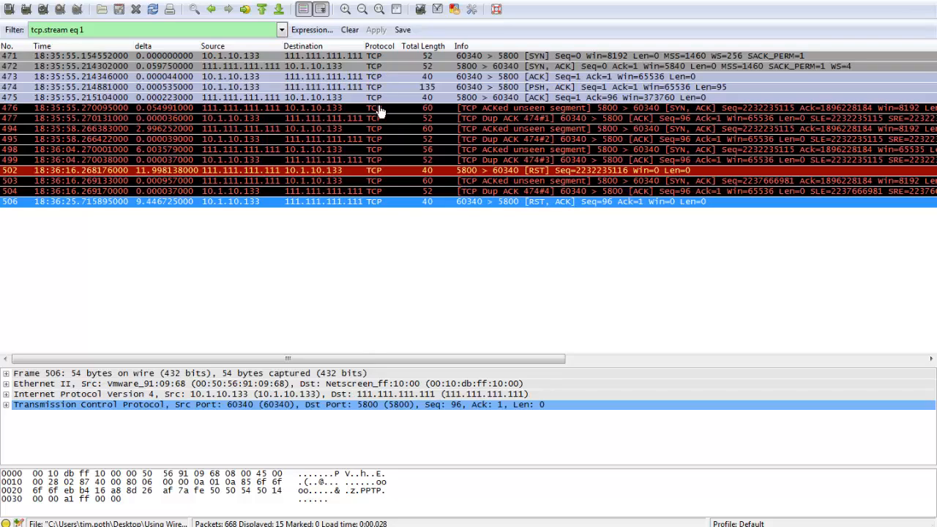
{"action": "left_click", "coordinate": [349, 29]}
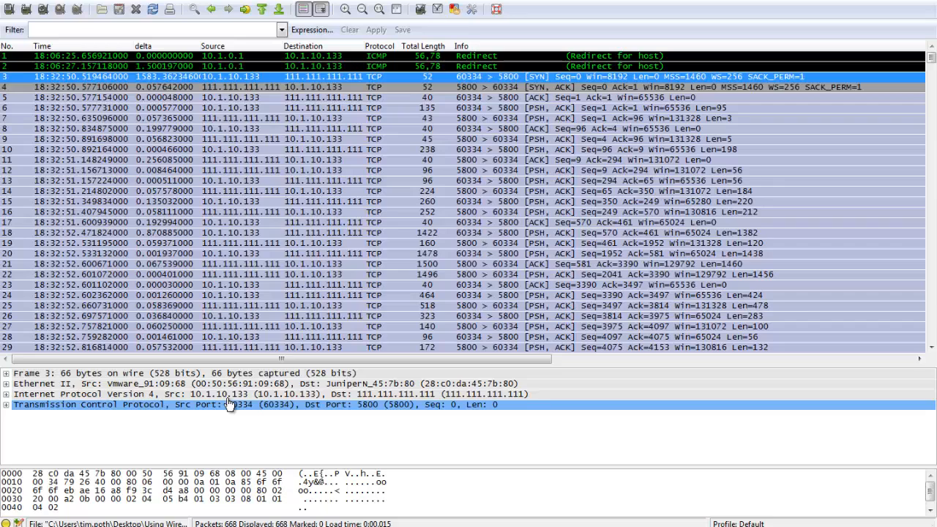
Go through packets 4 to 11 of the port 60334 connection, comparing their Ethernet II source and destination addresses.
{"action": "key", "text": "Down"}
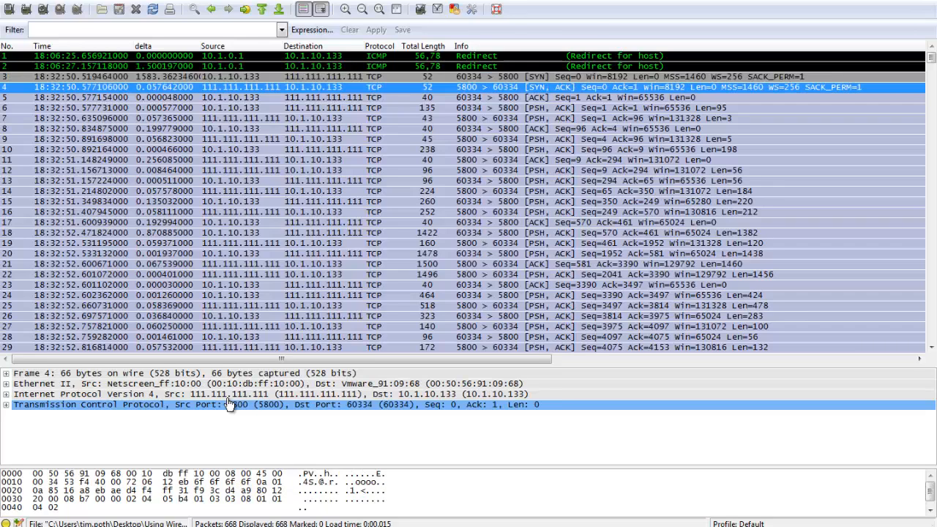
{"action": "key", "text": "Down"}
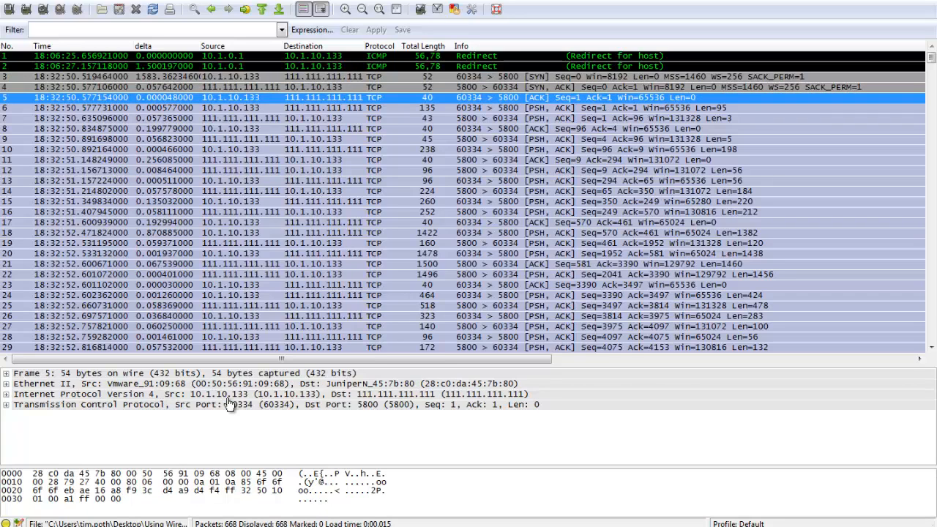
{"action": "key", "text": "Down"}
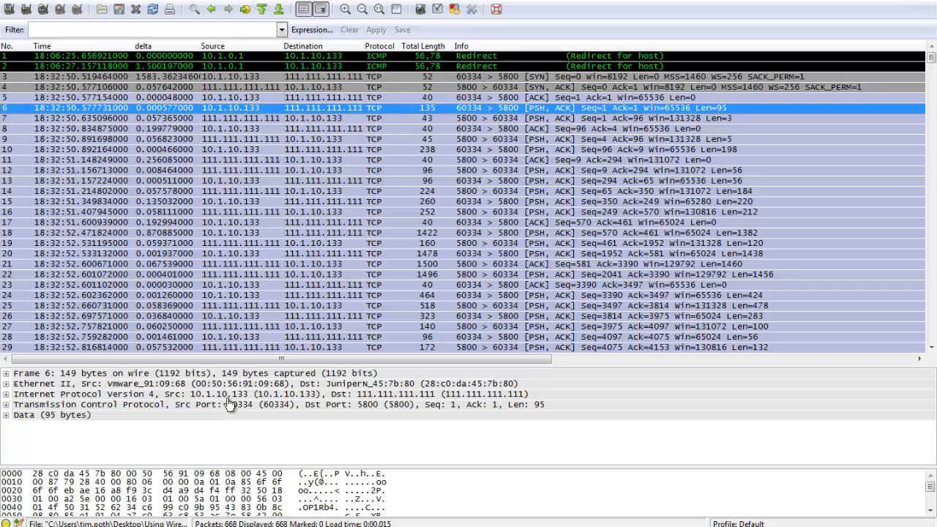
{"action": "key", "text": "Down"}
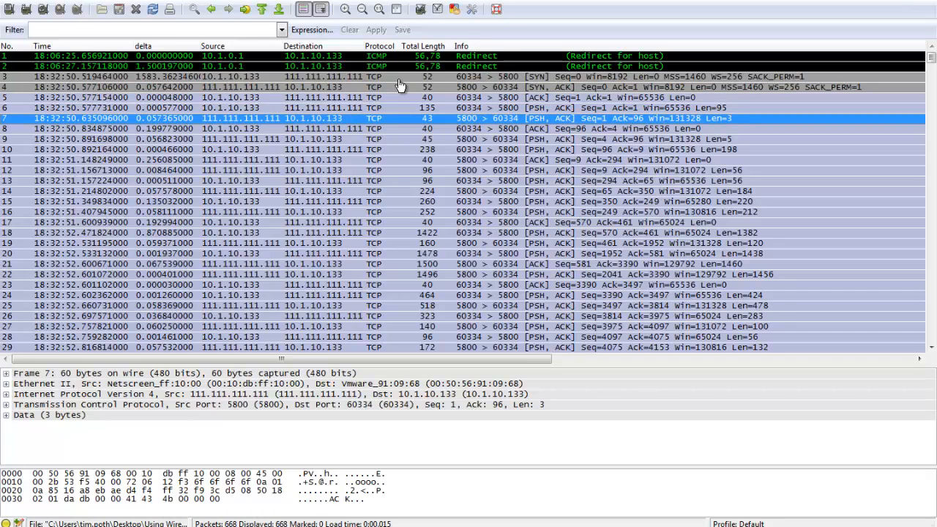
{"action": "key", "text": "Down"}
{"action": "key", "text": "Down"}
{"action": "key", "text": "Down"}
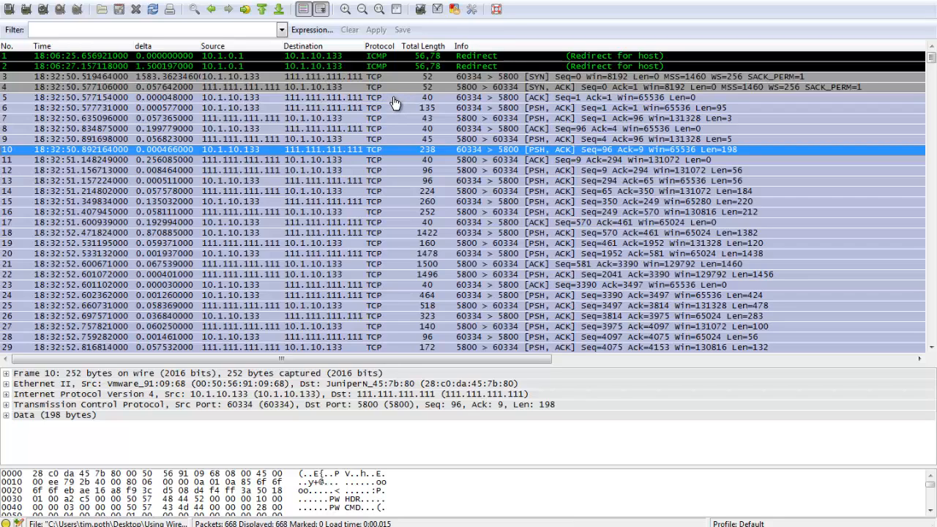
{"action": "key", "text": "Down"}
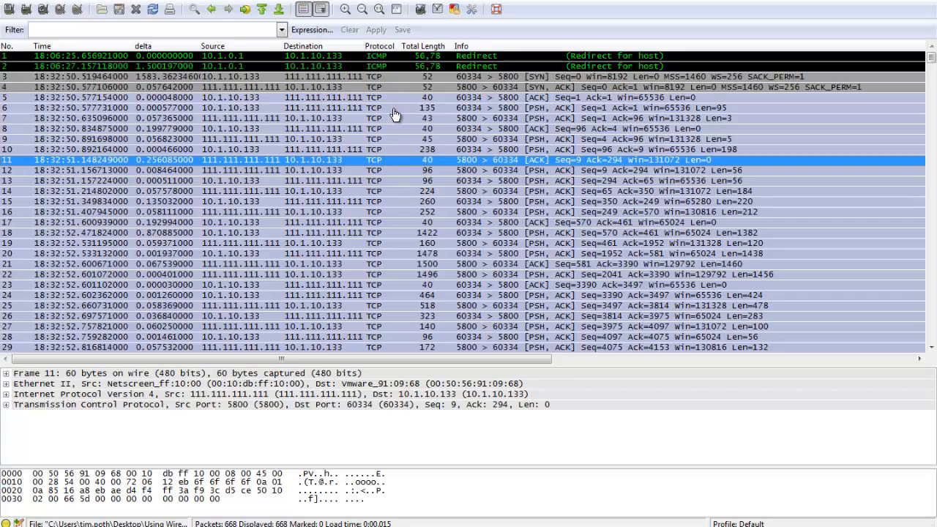
Filter the capture with the previously used expression tcp.analysis.flags.
{"action": "left_click", "coordinate": [281, 30]}
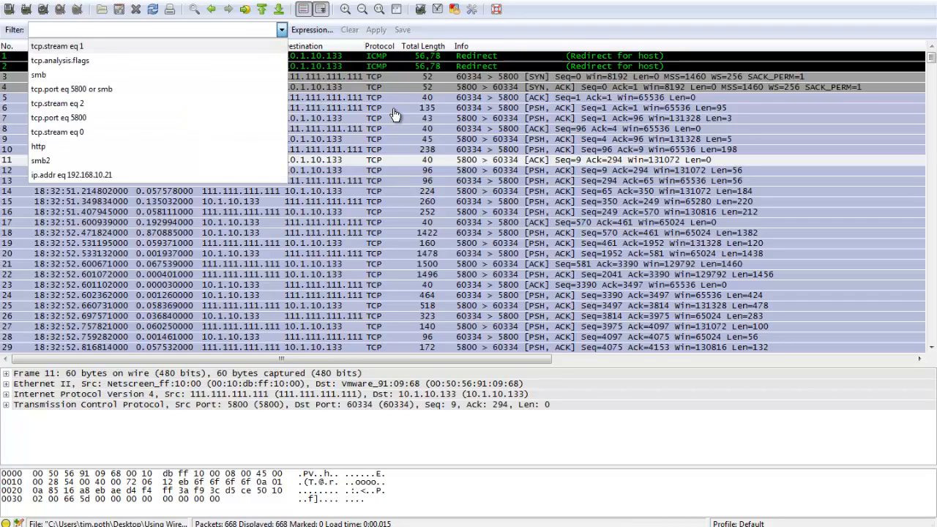
{"action": "left_click", "coordinate": [60, 60]}
{"action": "left_click", "coordinate": [377, 30]}
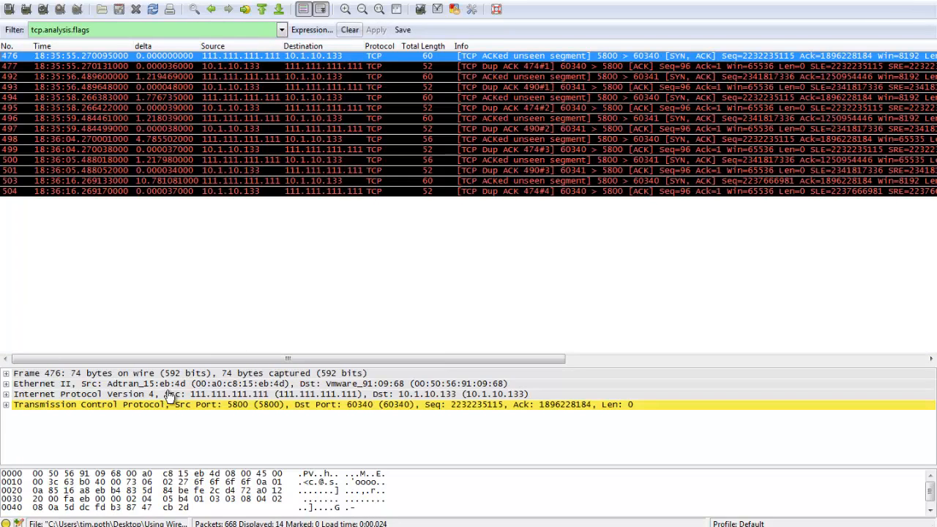
Clear the display filter and examine the gateway address in the ICMP details of the redirect in packet 470.
{"action": "left_click", "coordinate": [350, 30]}
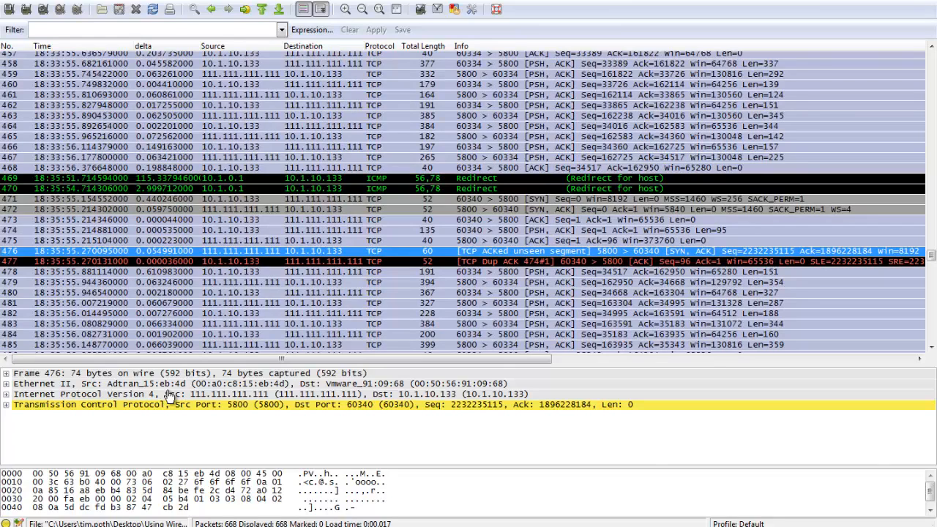
{"action": "key", "text": "Up"}
{"action": "key", "text": "Up"}
{"action": "key", "text": "Up"}
{"action": "key", "text": "Up"}
{"action": "key", "text": "Up"}
{"action": "key", "text": "Up"}
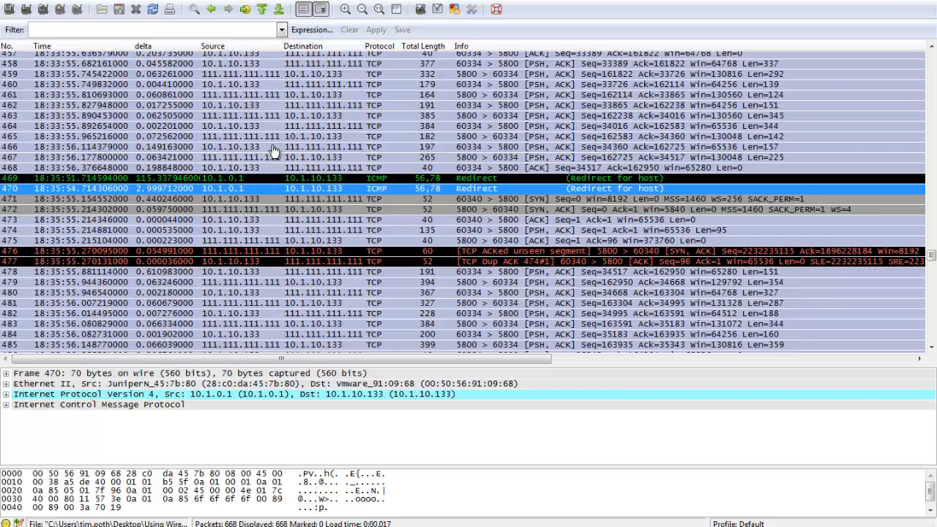
{"action": "key", "text": "Tab"}
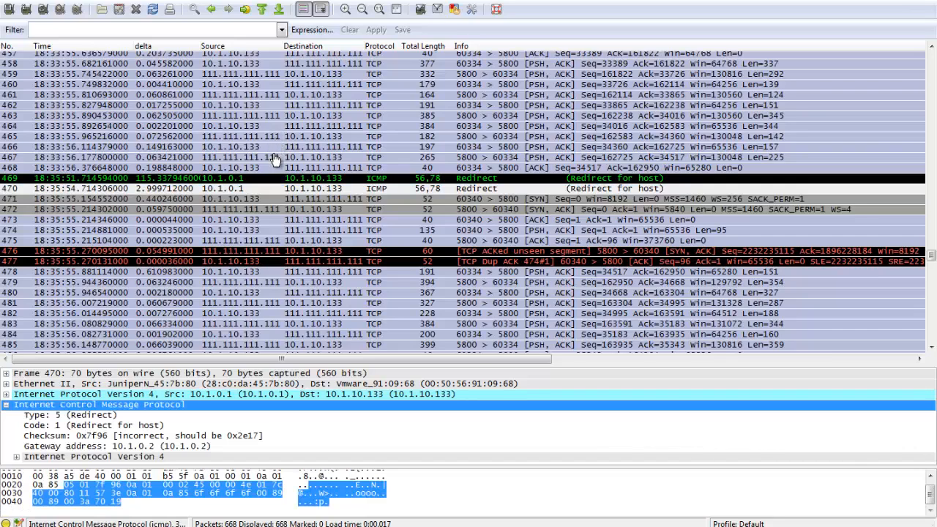
{"action": "left_click", "coordinate": [183, 445]}
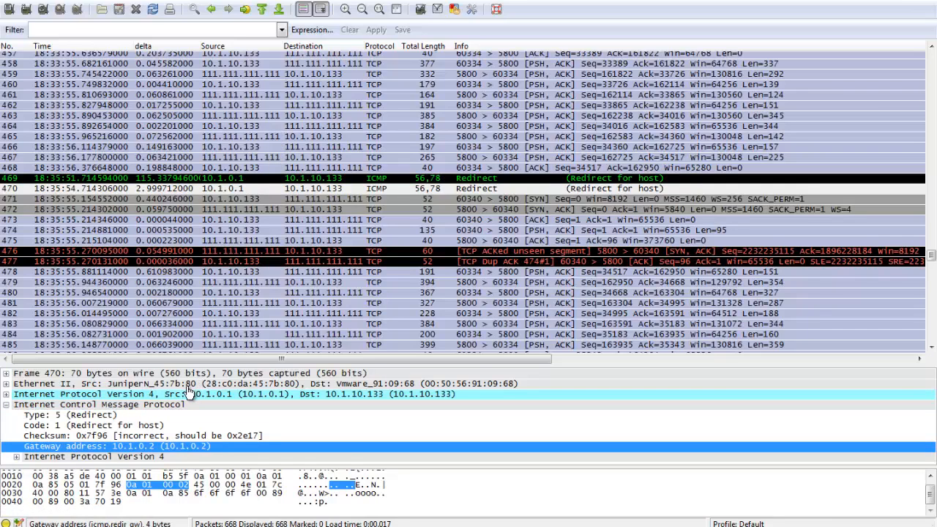
Examine the Ethernet II line of the SYN in packet 471 and return to the redirect in packet 470.
{"action": "left_click", "coordinate": [244, 200]}
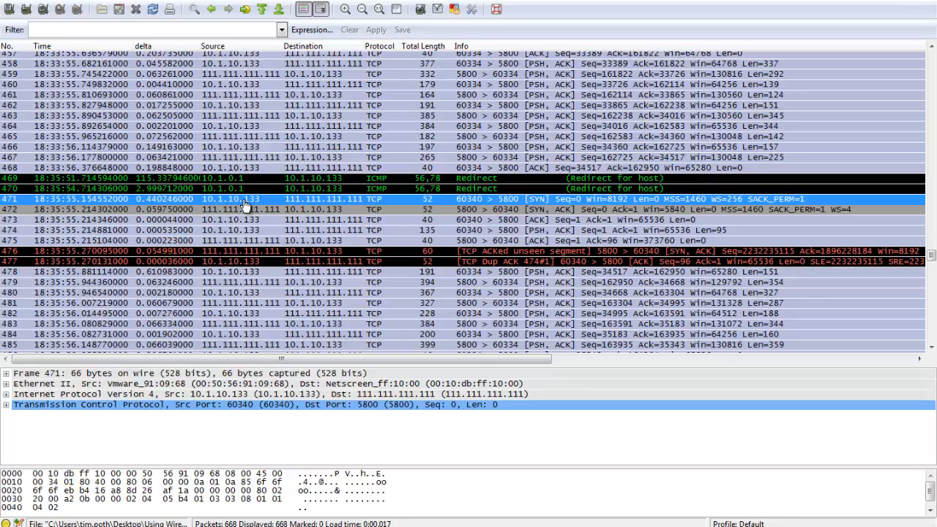
{"action": "key", "text": "Tab"}
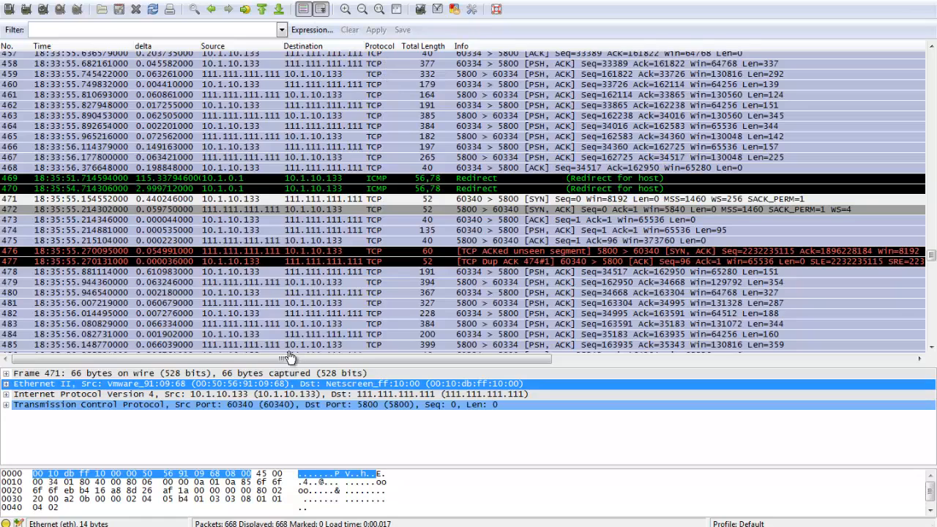
{"action": "left_click", "coordinate": [410, 188]}
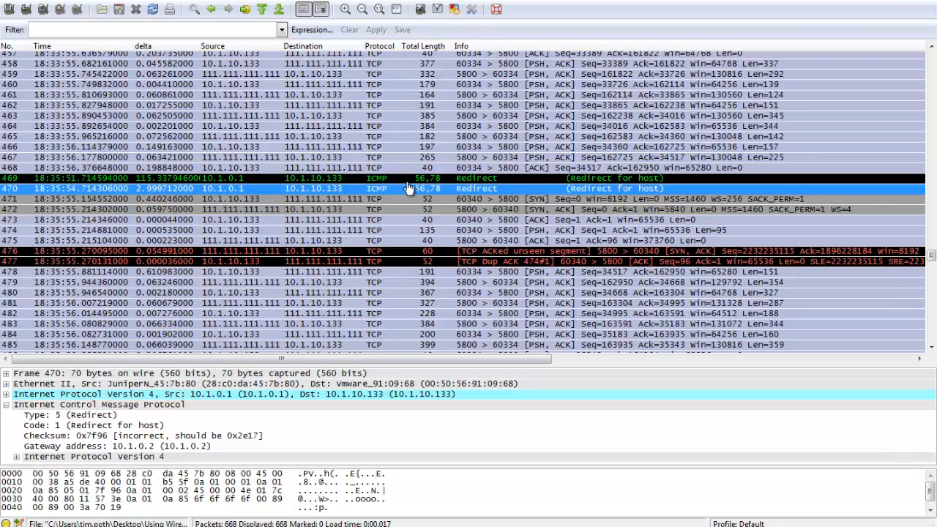
Compare the ICMP redirects in packets 1 and 2 at the start of the capture with the SYN in packet 3.
{"action": "key", "text": "ctrl+Home"}
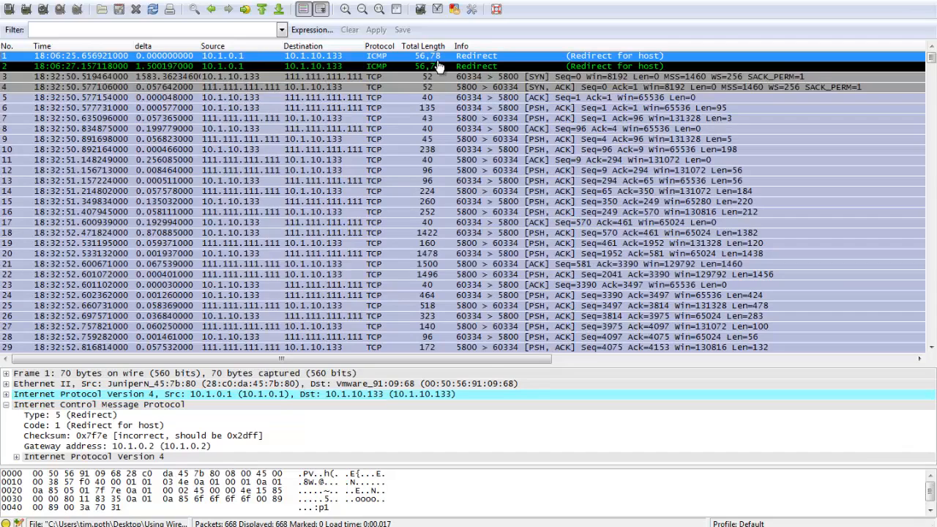
{"action": "key", "text": "Down"}
{"action": "key", "text": "Down"}
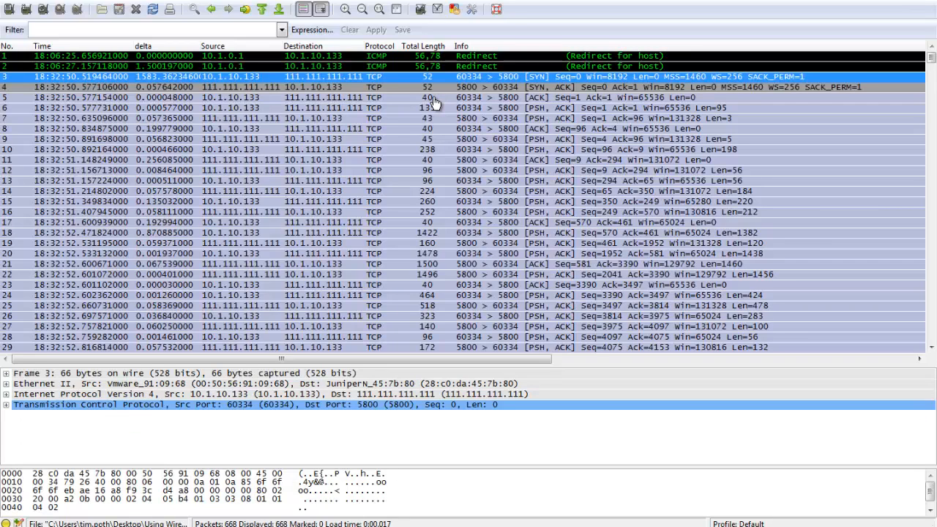
{"action": "key", "text": "Up"}
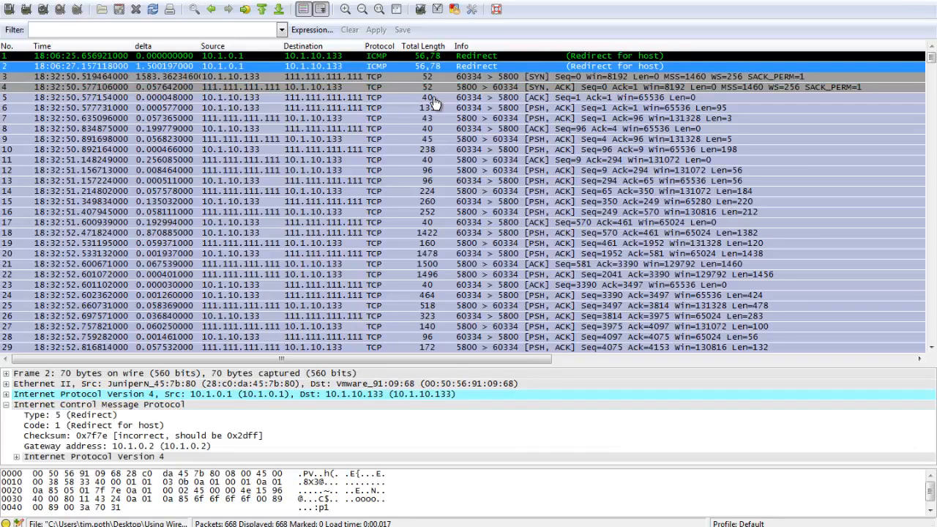
{"action": "key", "text": "Down"}
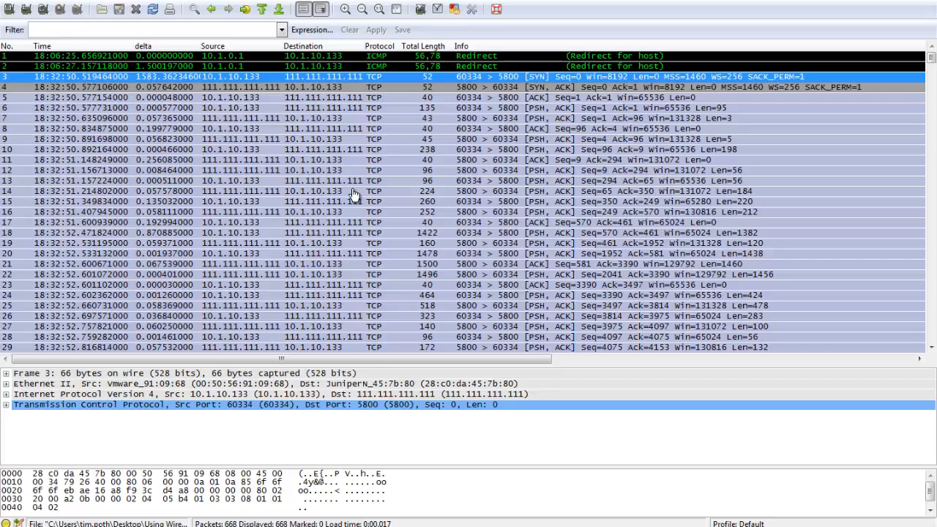
Compare the Ethernet II destinations of the SYN packets 471 and 487 and revisit the ICMP redirect in packet 470.
{"action": "scroll", "coordinate": [352, 194], "scroll_direction": "down", "scroll_amount": 20}
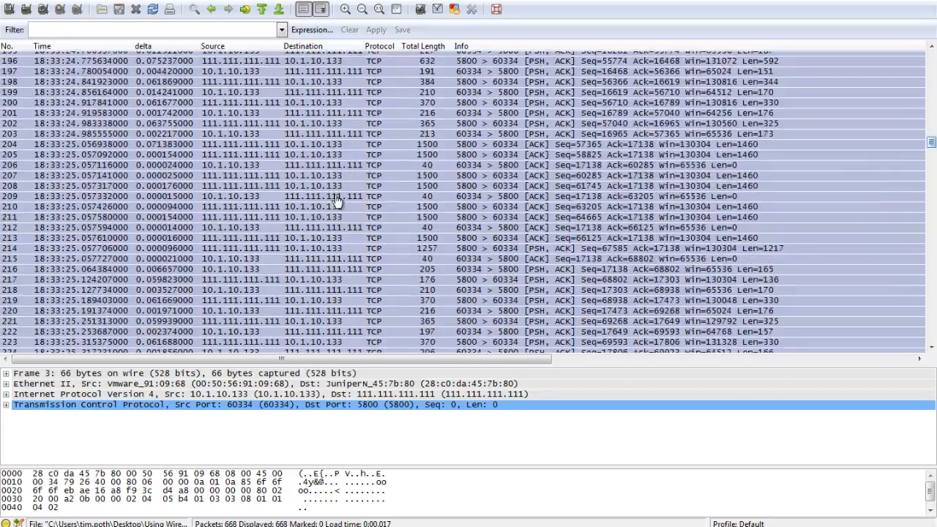
{"action": "scroll", "coordinate": [236, 381], "scroll_direction": "up", "scroll_amount": 3}
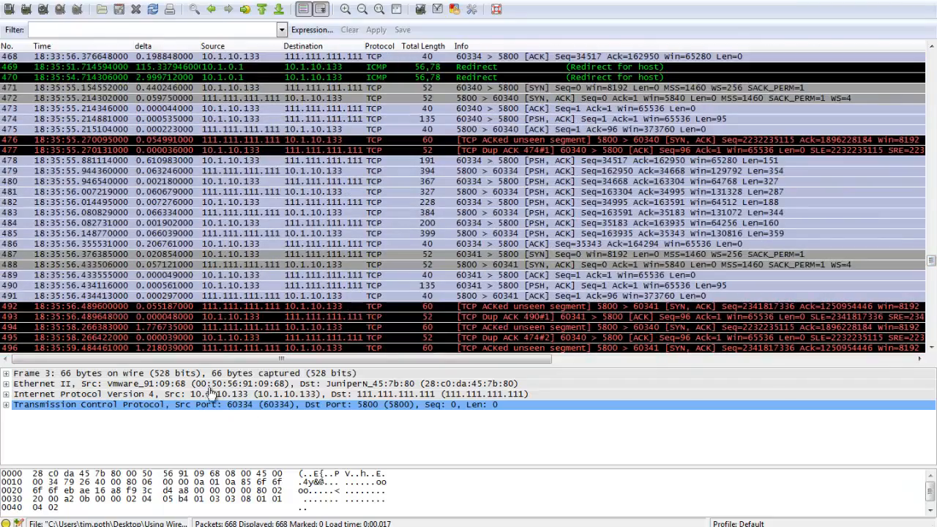
{"action": "key", "text": "Down"}
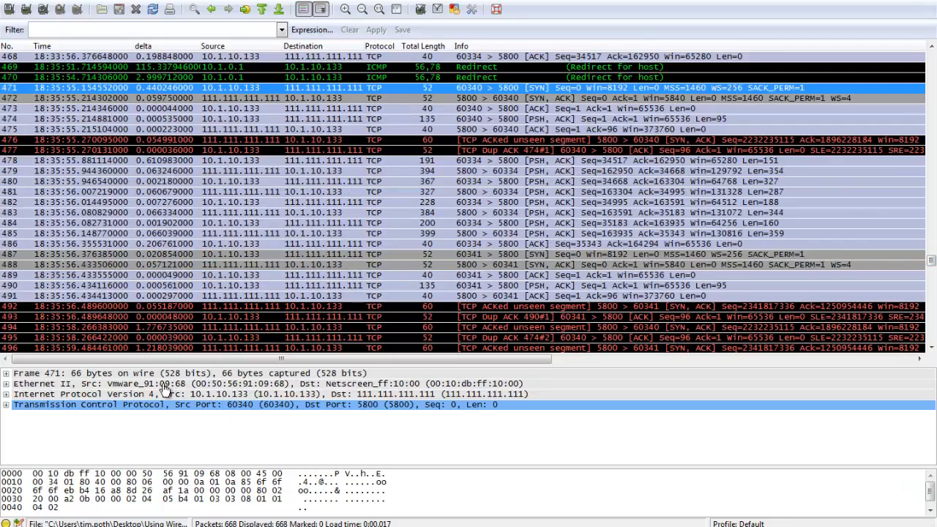
{"action": "key", "text": "ctrl+n"}
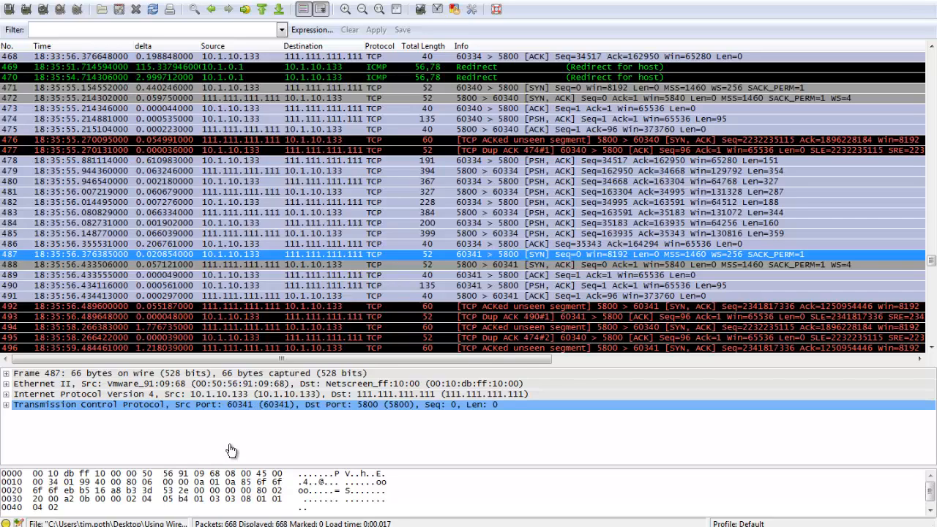
{"action": "key", "text": "alt+Left"}
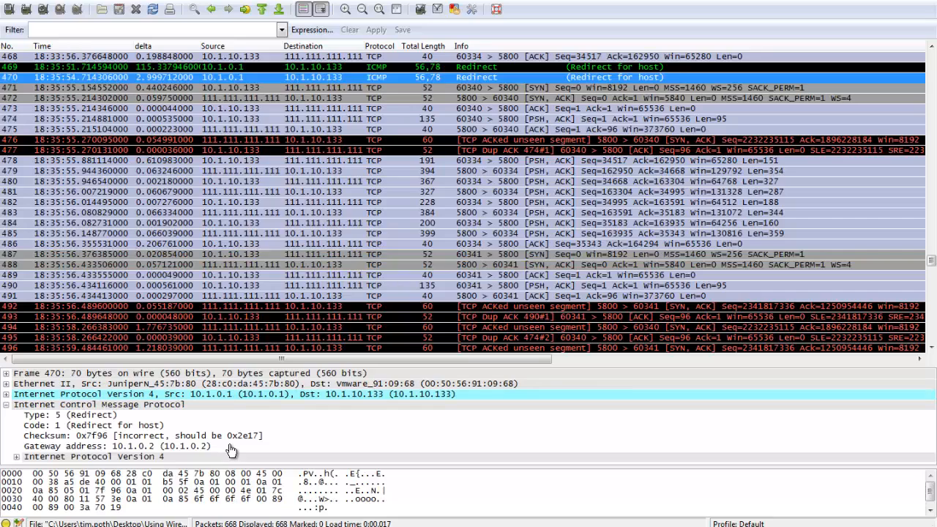